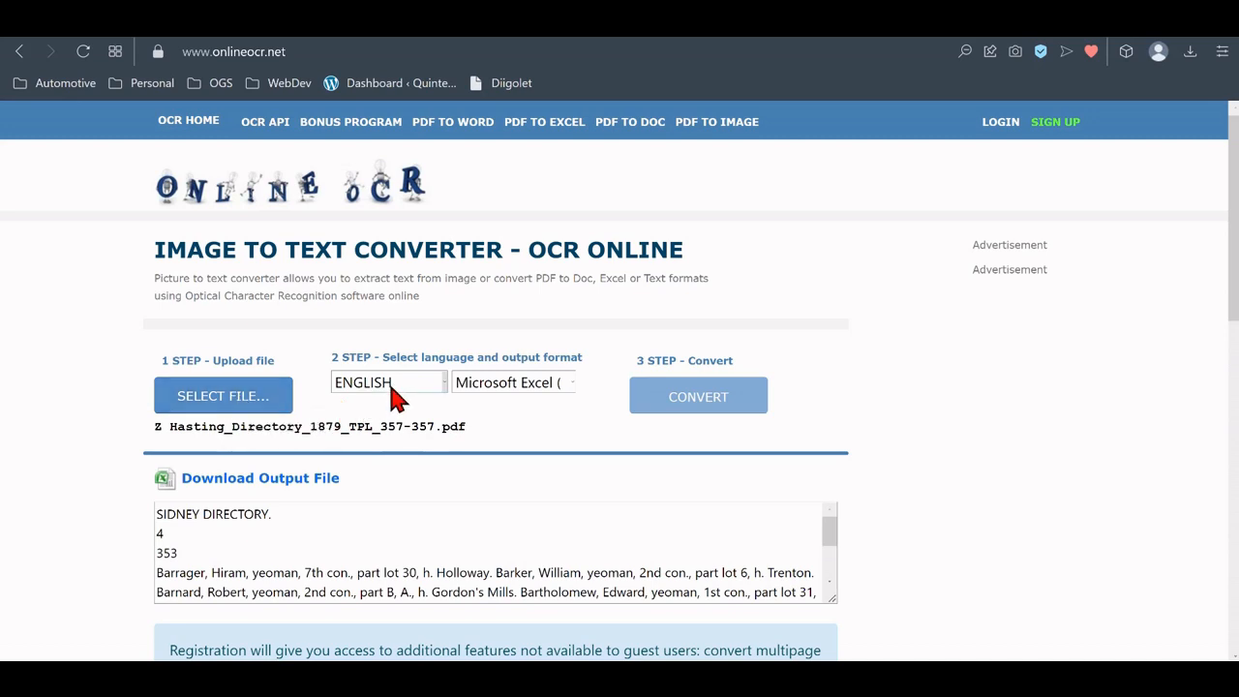
# Step: Select Z Hasting_Directory_1879_TPL_357-357.pdf and convert it with Microsoft Excel (xlsx) as the output format
pyautogui.click(571, 383)
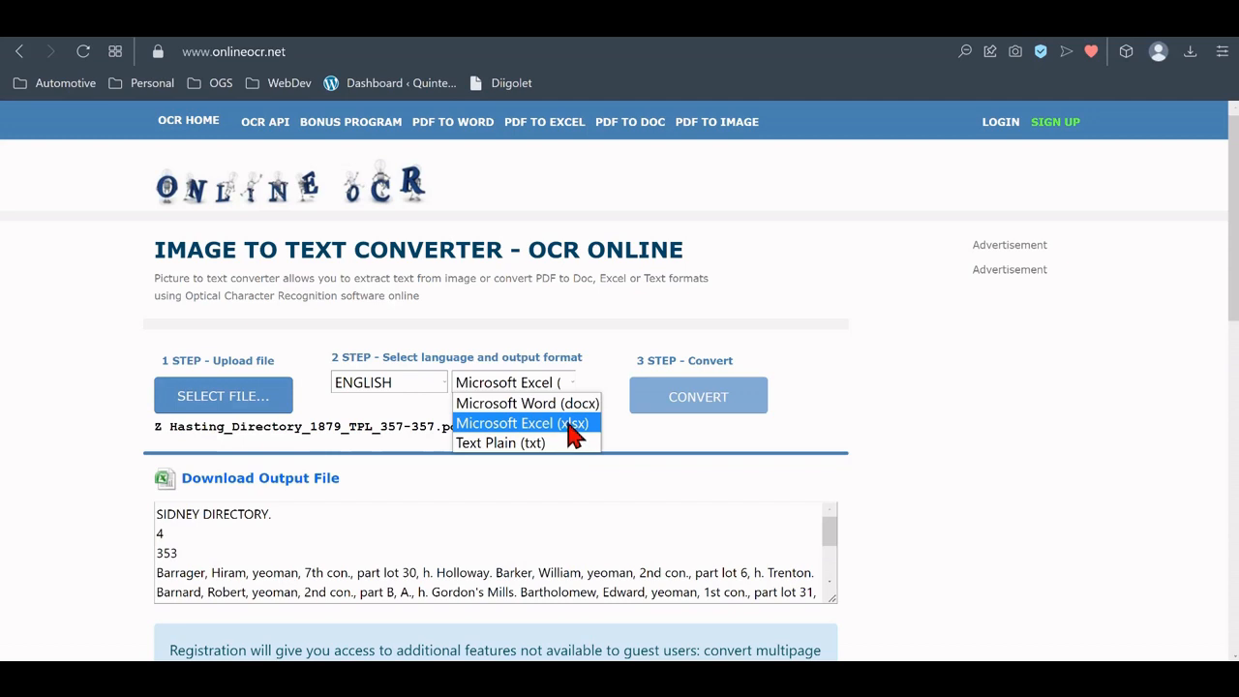
pyautogui.click(574, 433)
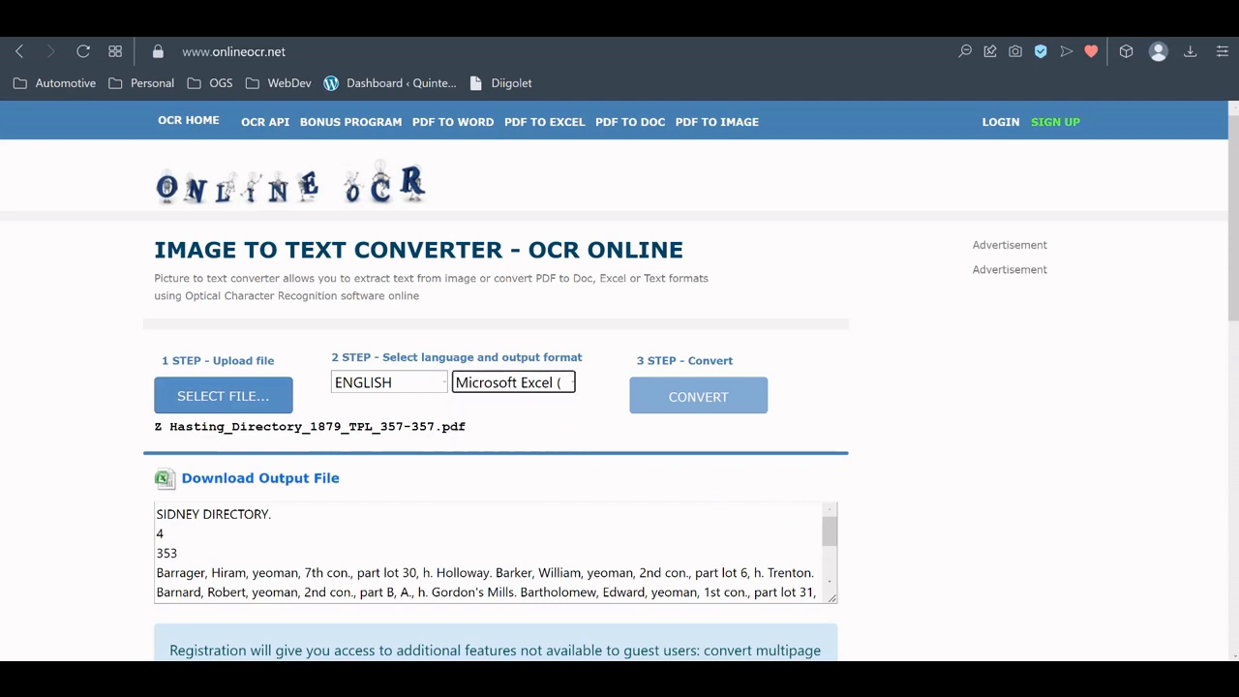
pyautogui.moveTo(936, 314); pyautogui.dragTo(200, 401)
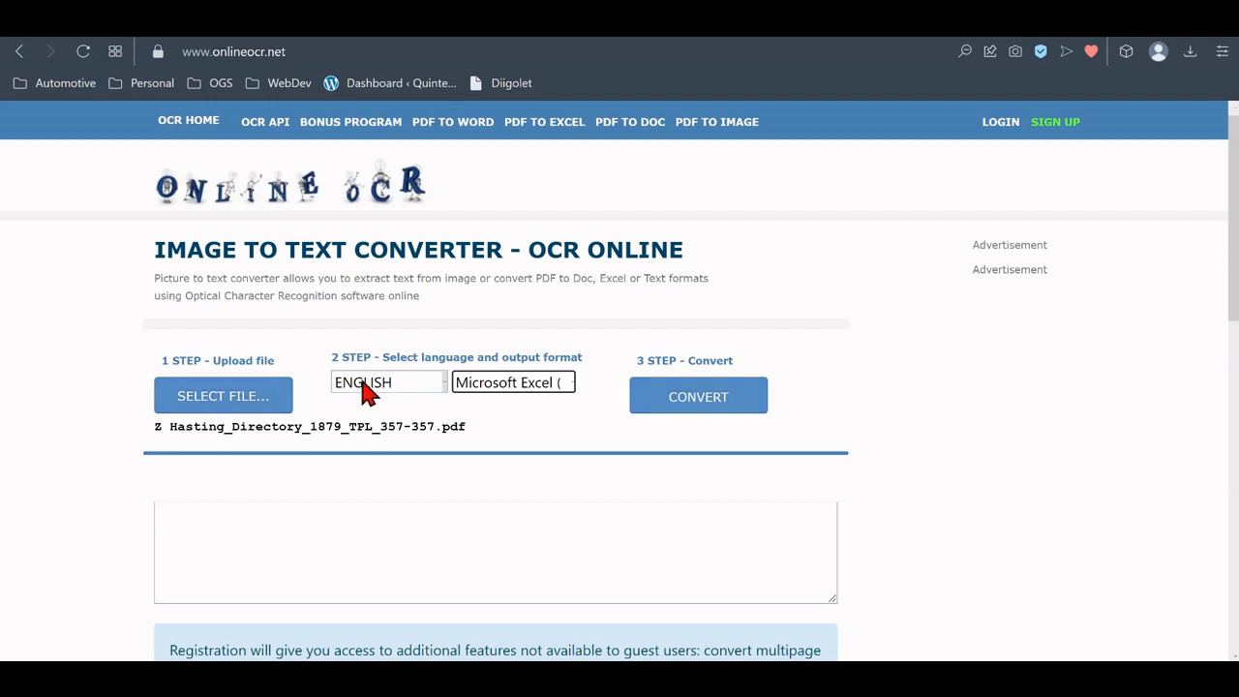
pyautogui.click(697, 419)
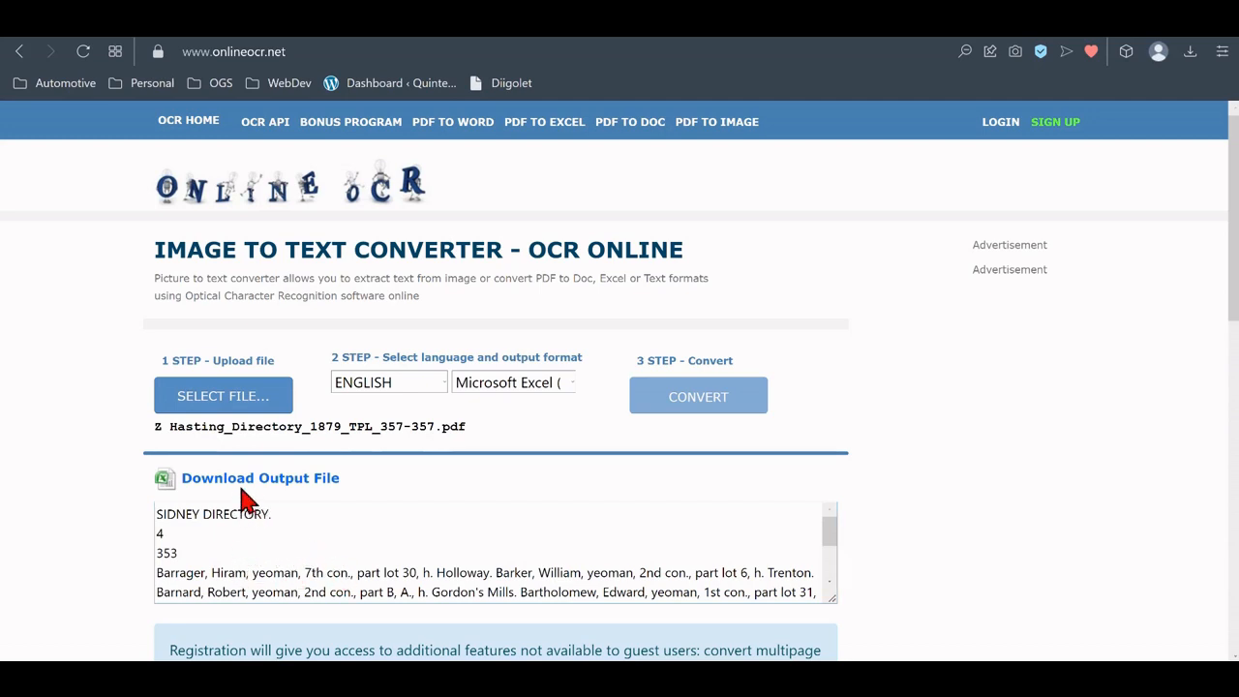
# Step: Download the converted output file, open it in Excel and enable editing
pyautogui.moveTo(238, 479); pyautogui.dragTo(242, 481)
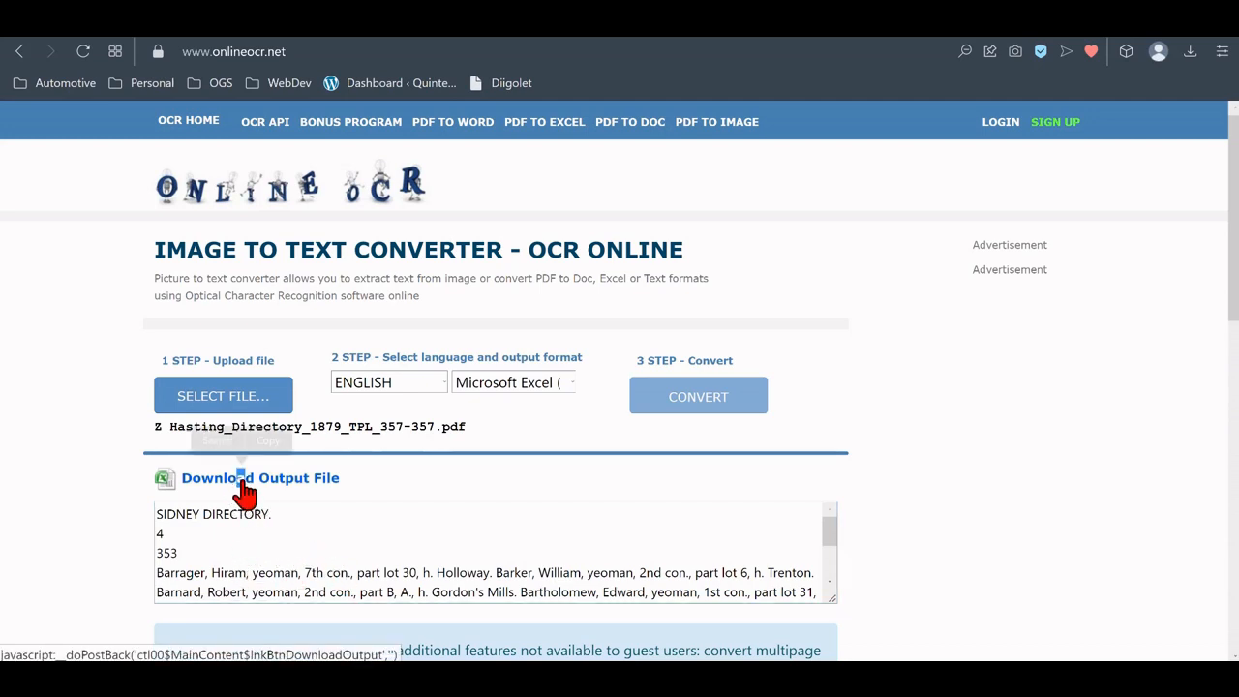
pyautogui.click(241, 481)
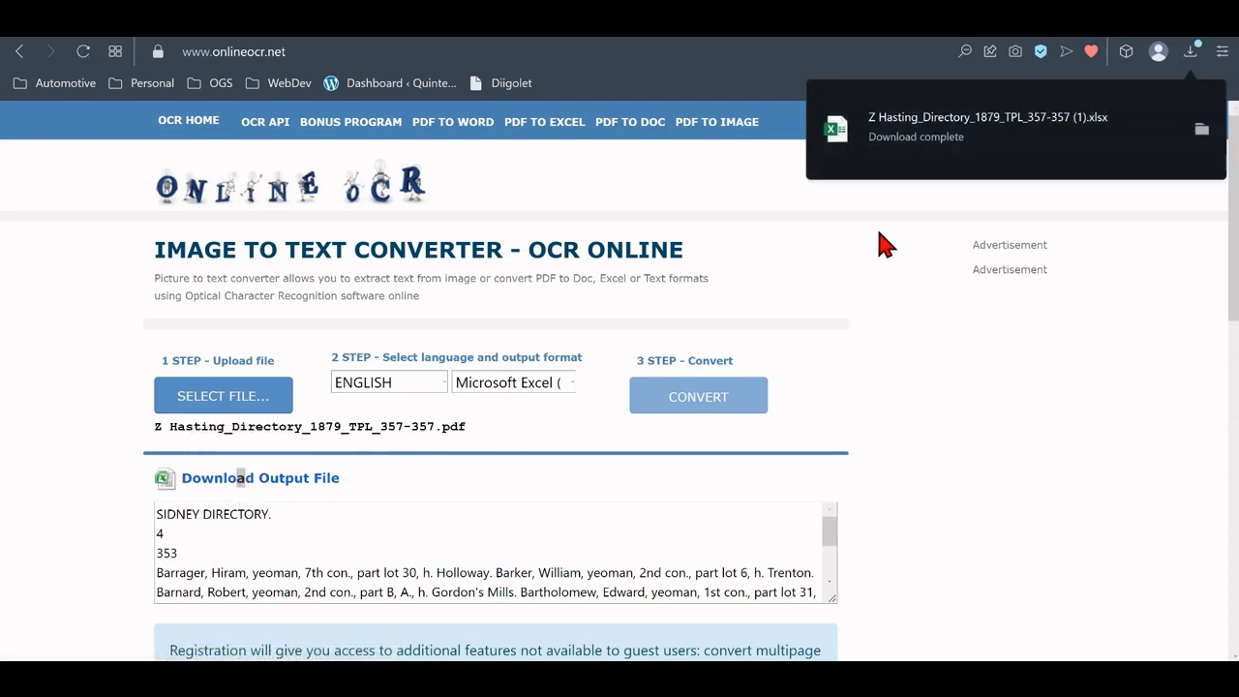
pyautogui.click(939, 138)
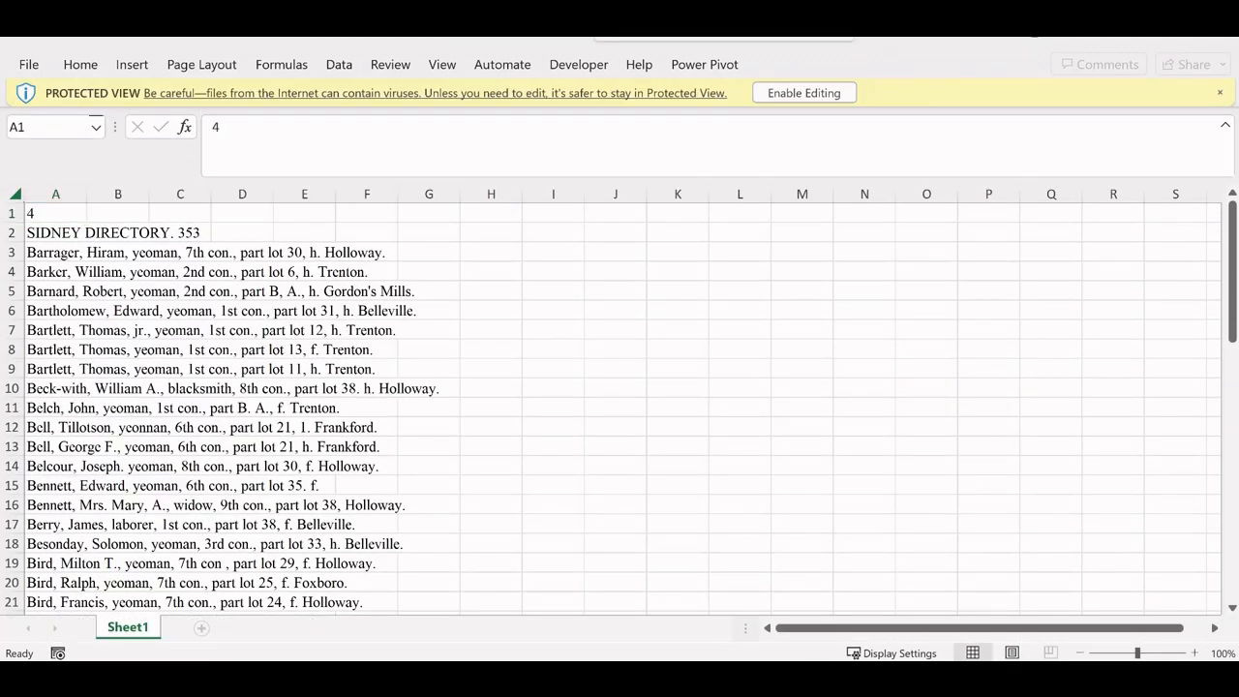
pyautogui.click(802, 96)
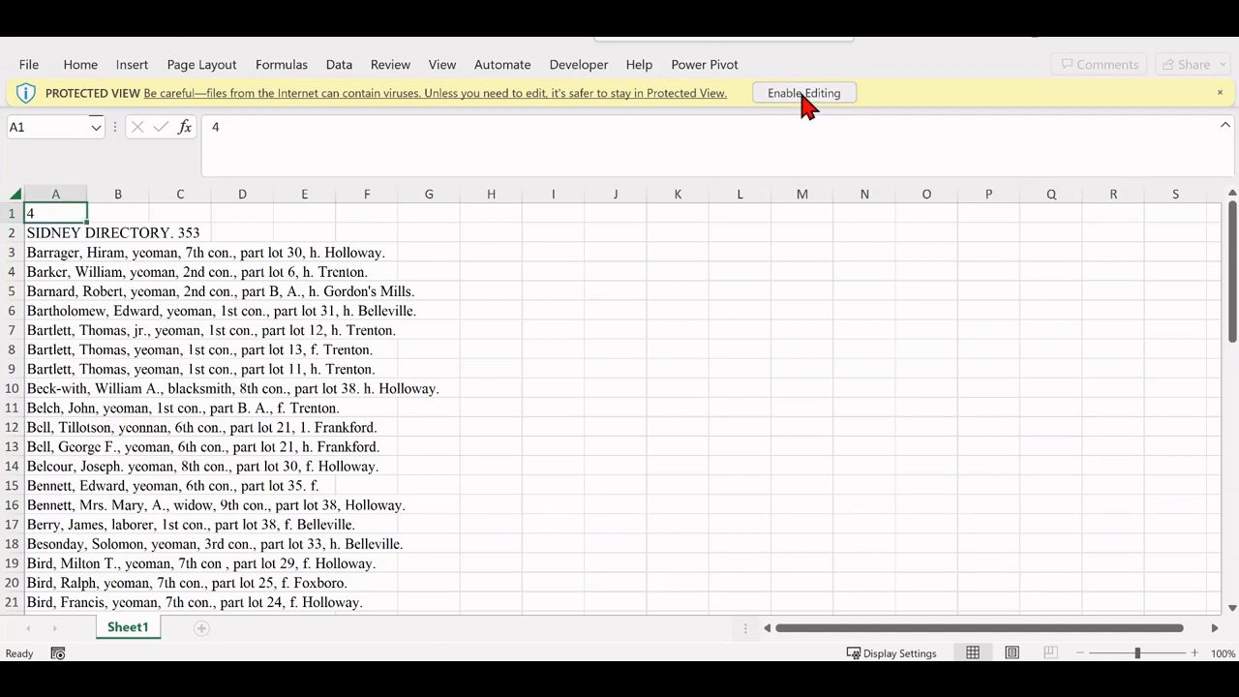
pyautogui.click(802, 95)
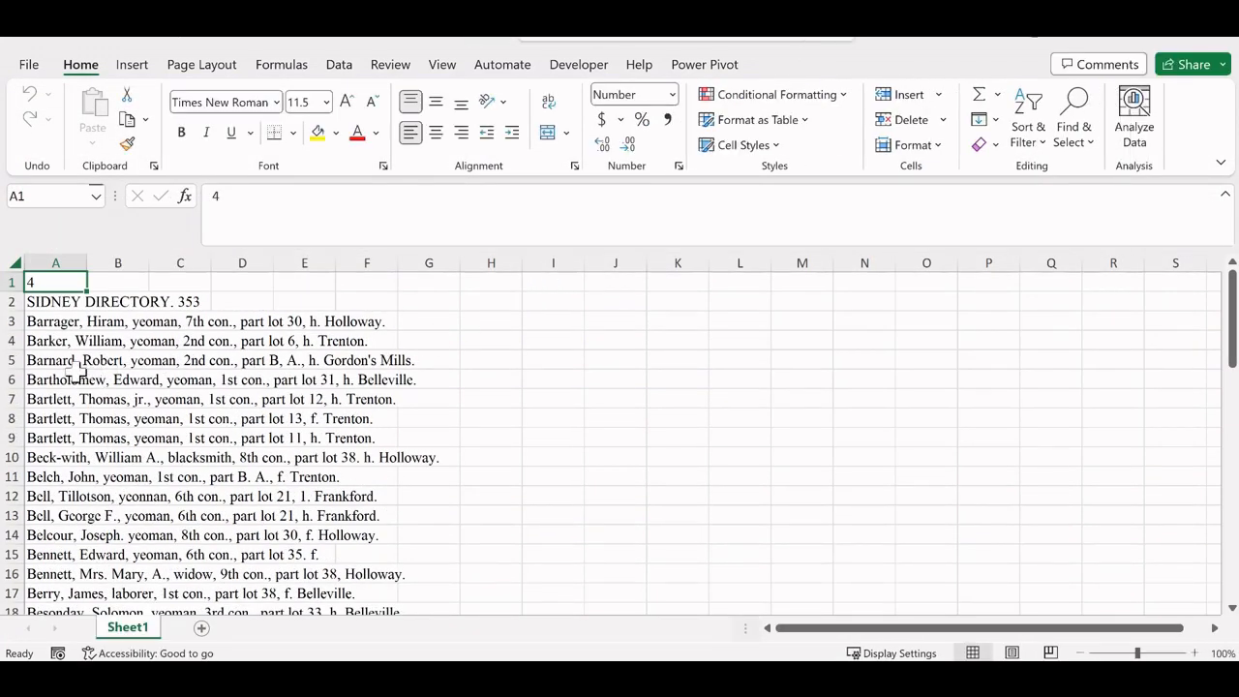
# Step: Split column A into separate columns using Text to Columns, delimited by Comma only with Tab turned off
pyautogui.click(63, 261)
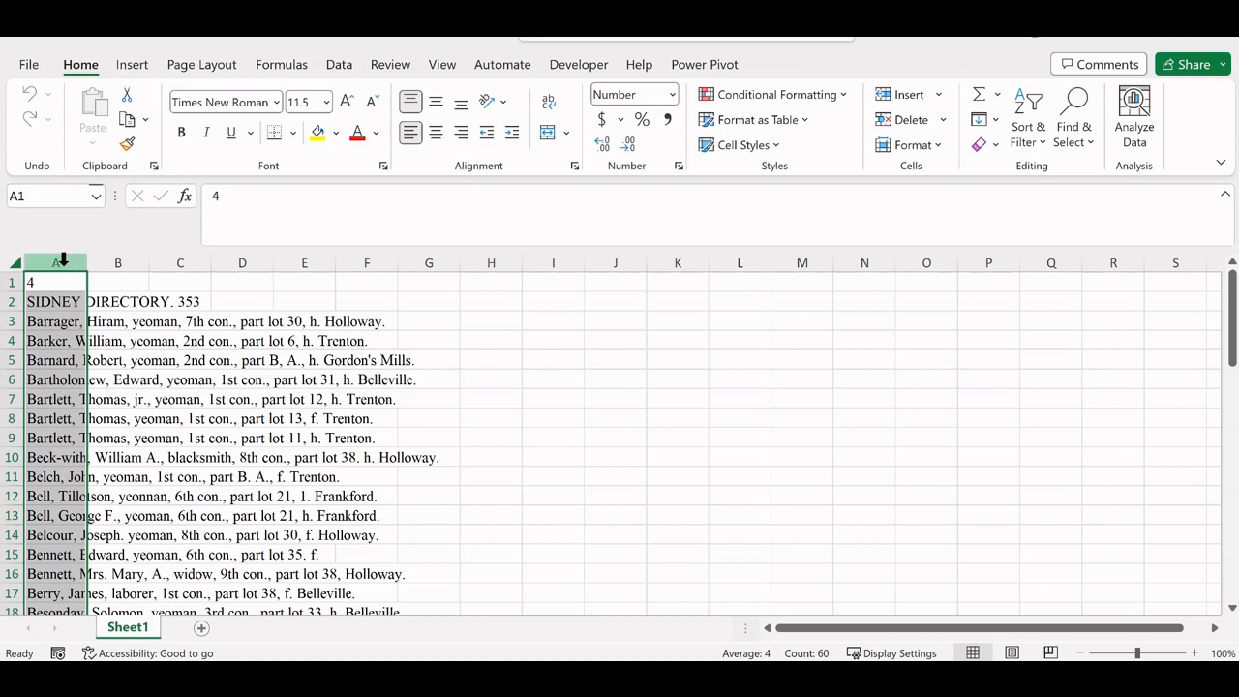
pyautogui.click(337, 68)
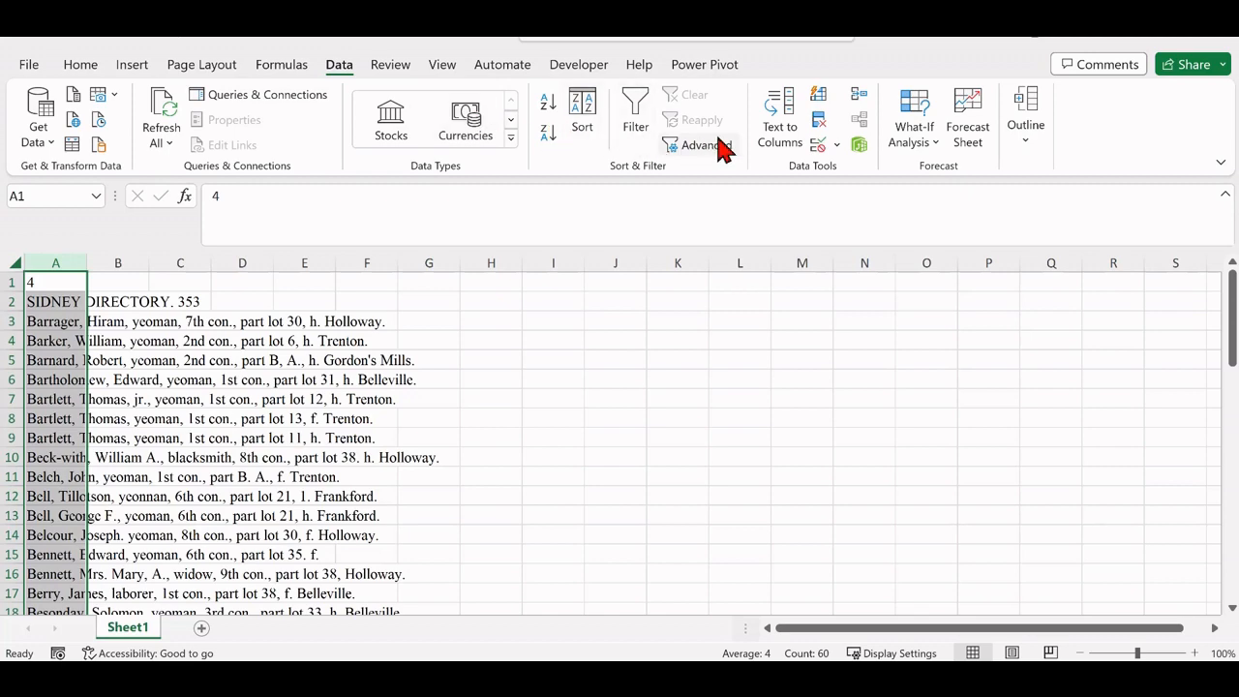
pyautogui.click(780, 141)
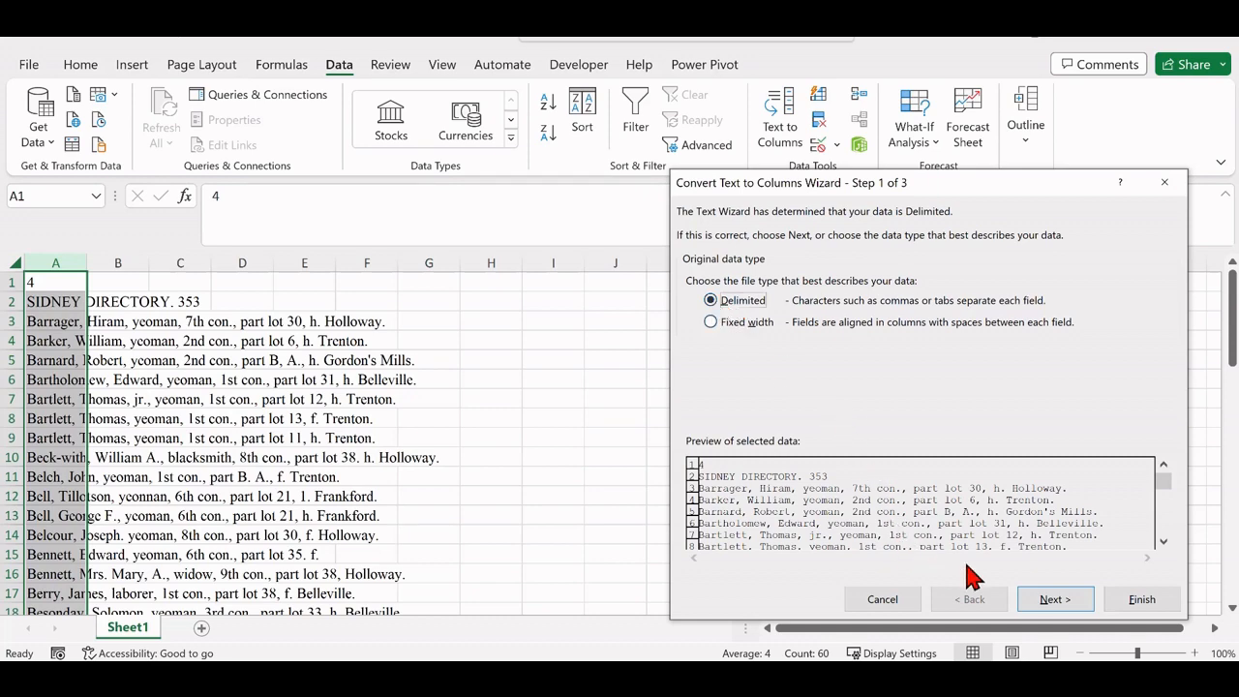
pyautogui.click(1055, 602)
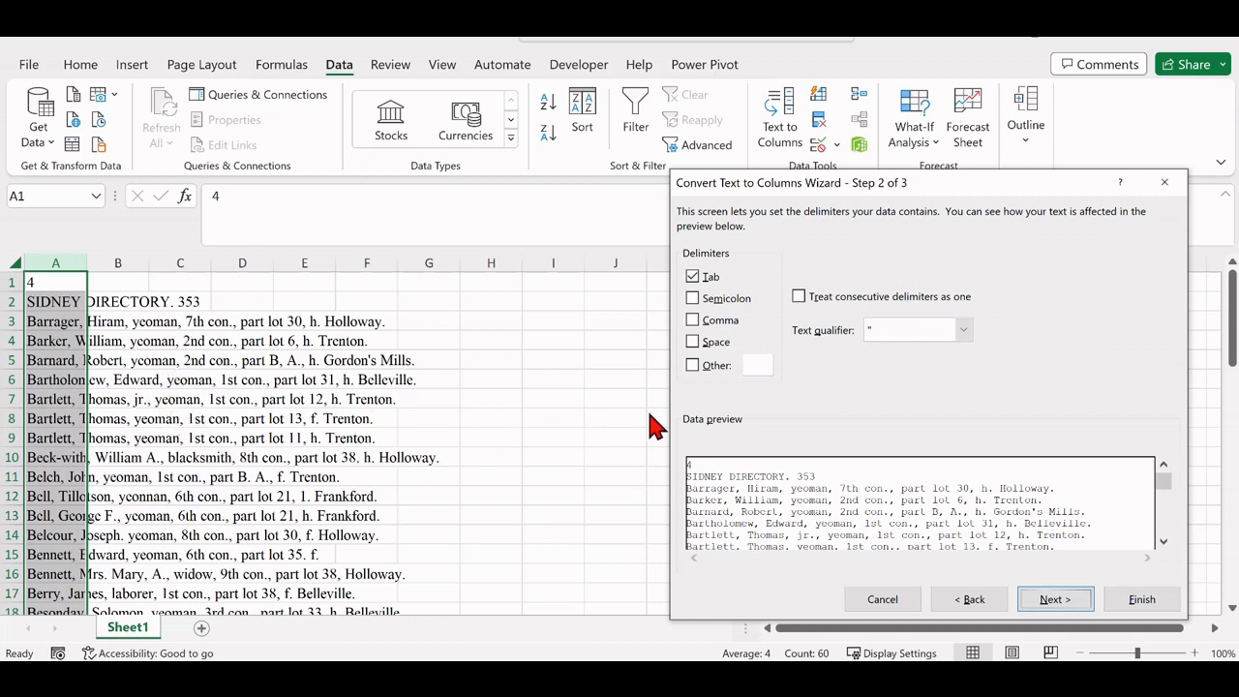
pyautogui.click(692, 320)
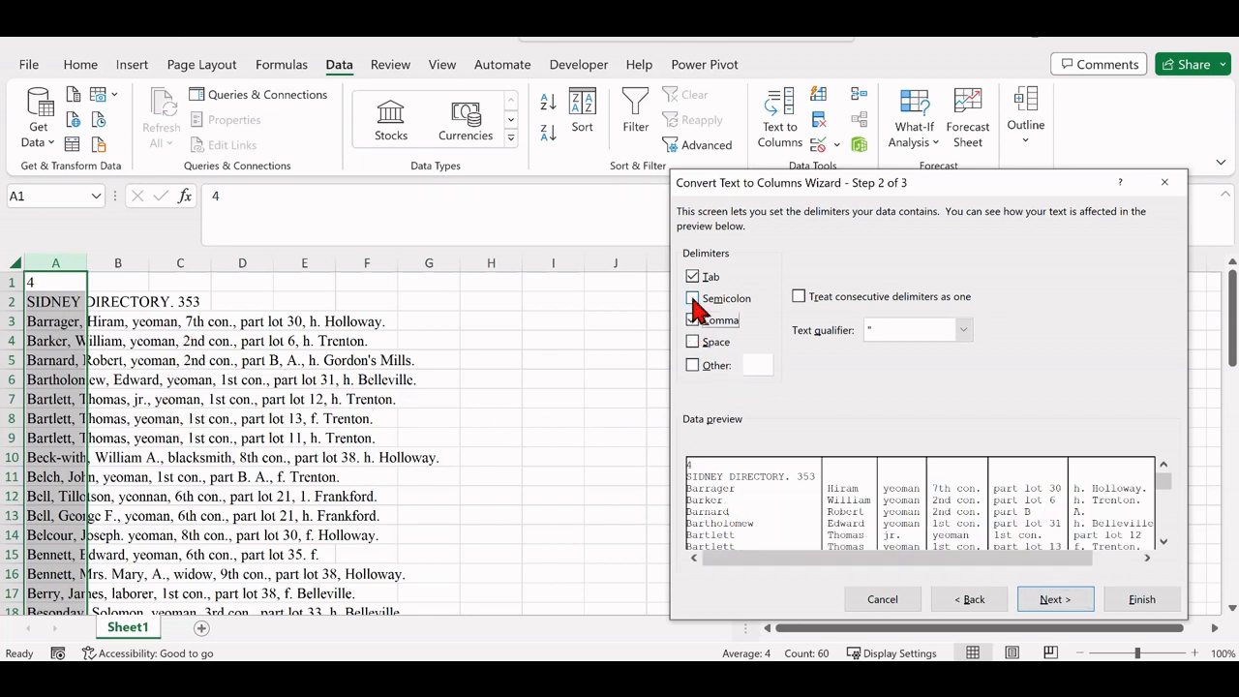
pyautogui.click(693, 278)
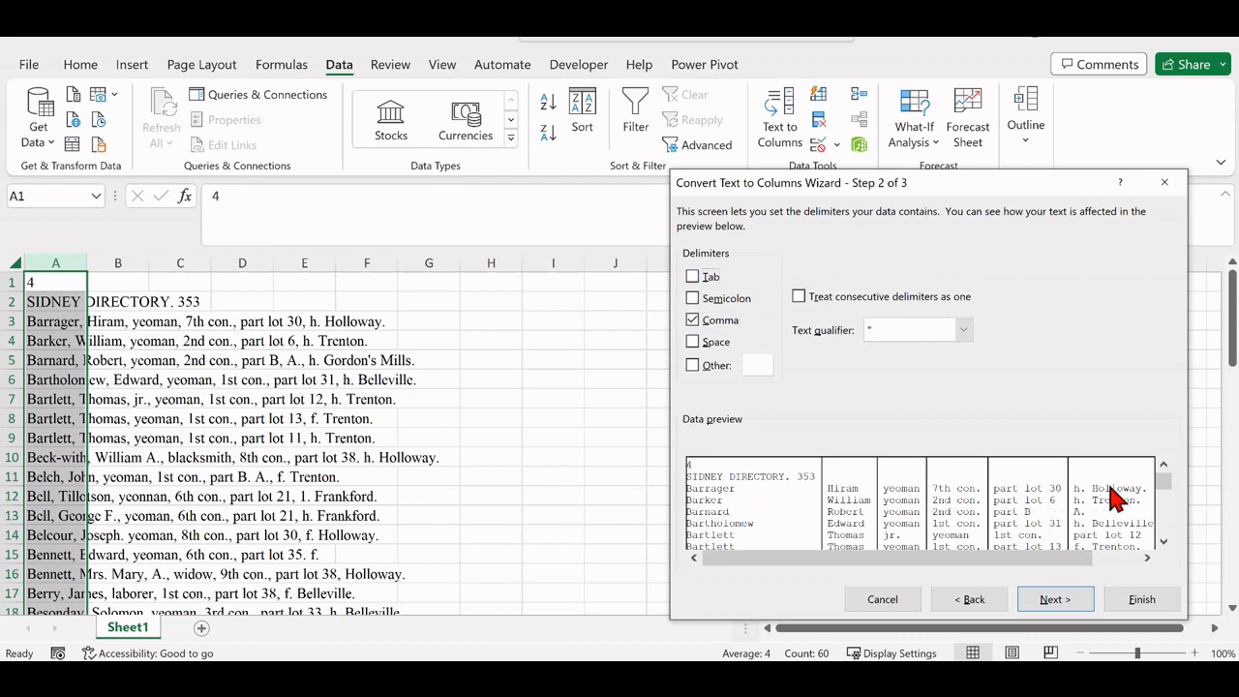
pyautogui.click(1146, 603)
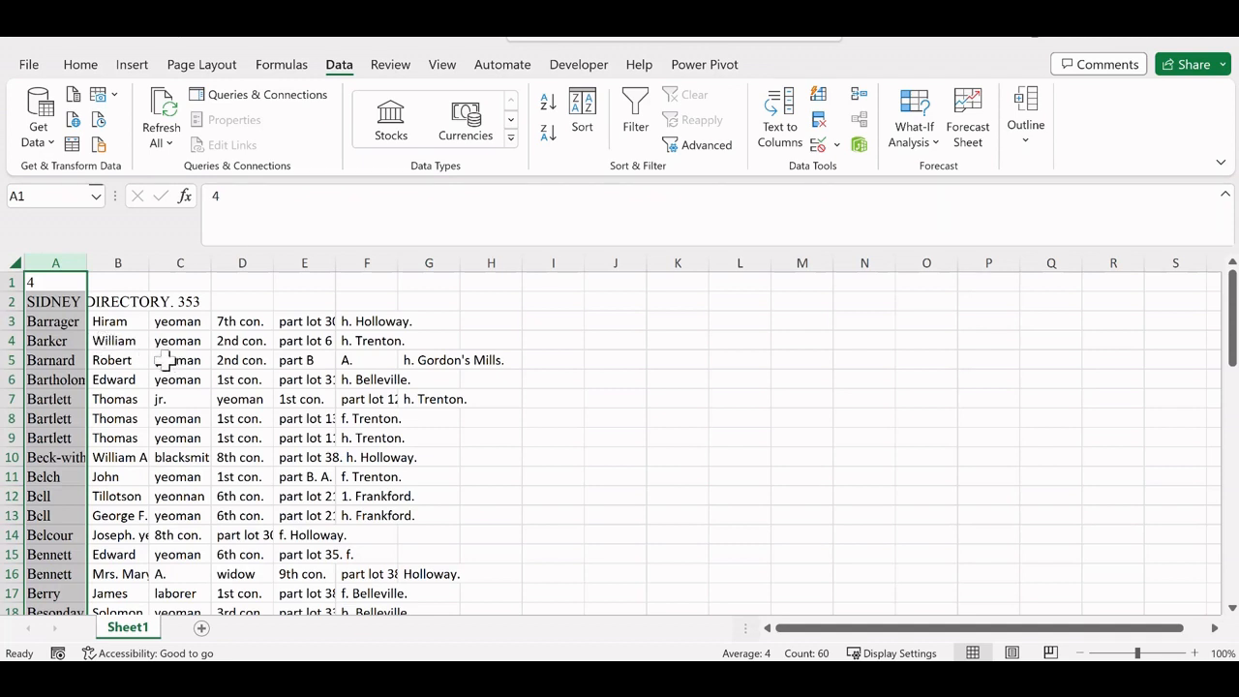
# Step: AutoFit the widths of columns A through I
pyautogui.moveTo(65, 259); pyautogui.dragTo(538, 287)
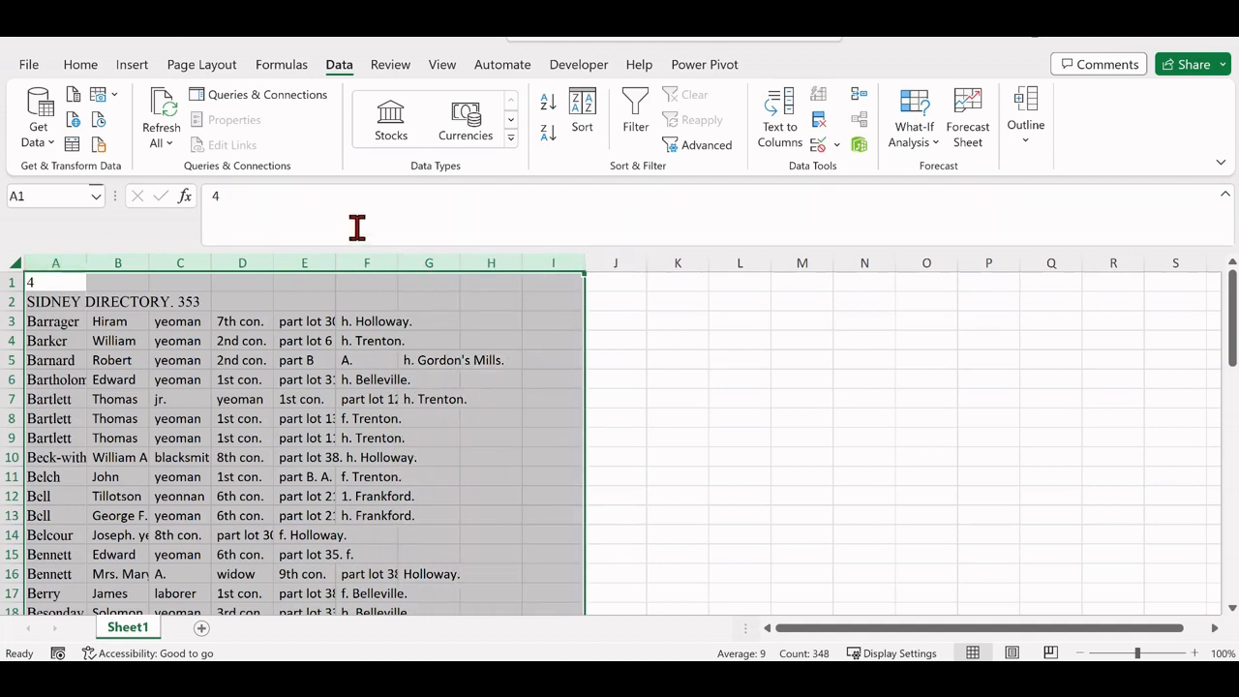
pyautogui.click(81, 65)
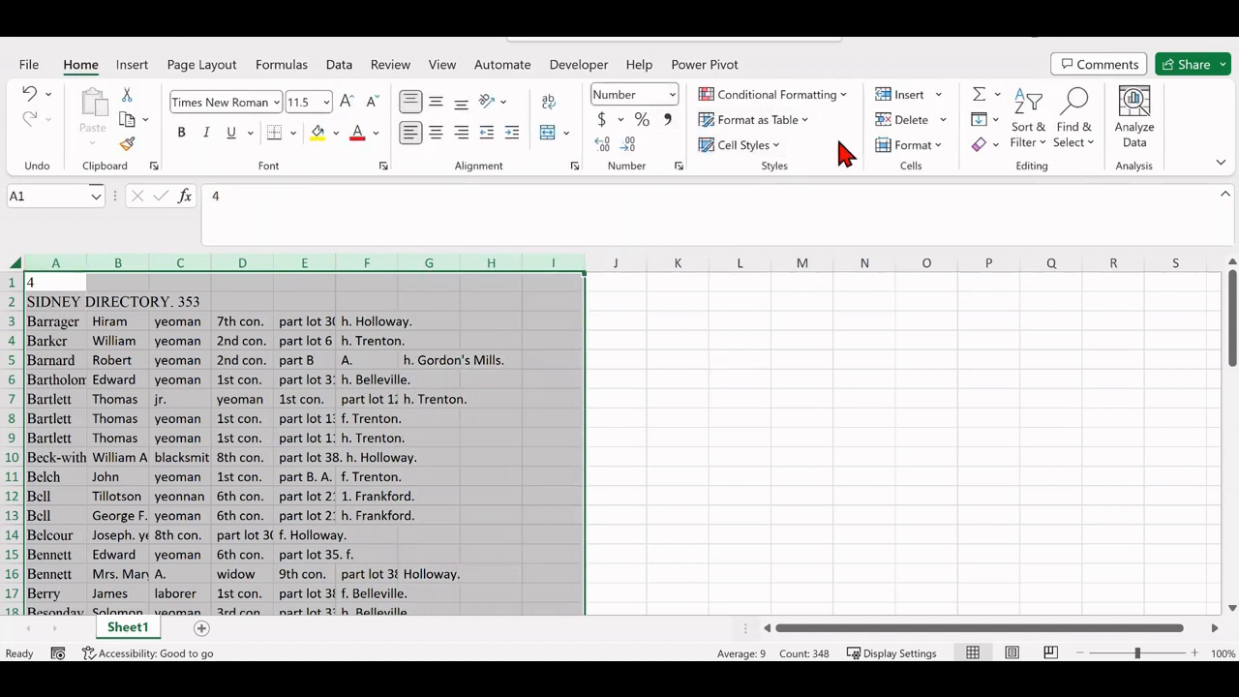
pyautogui.click(910, 155)
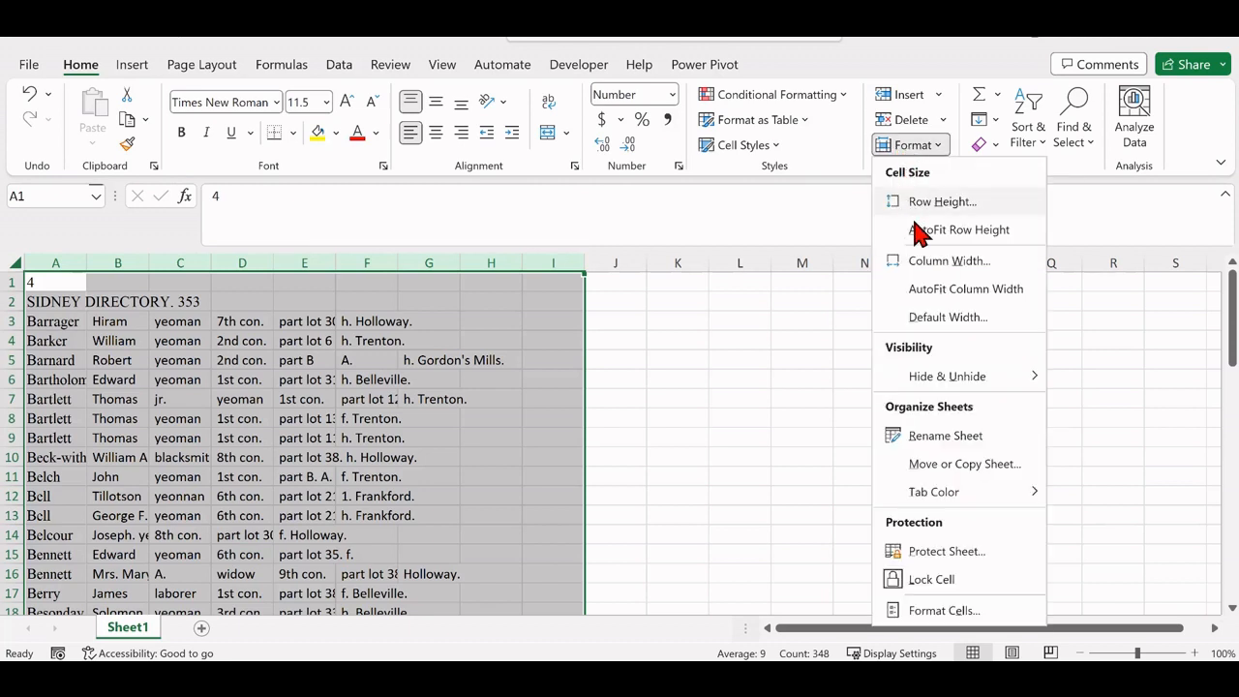
pyautogui.click(936, 290)
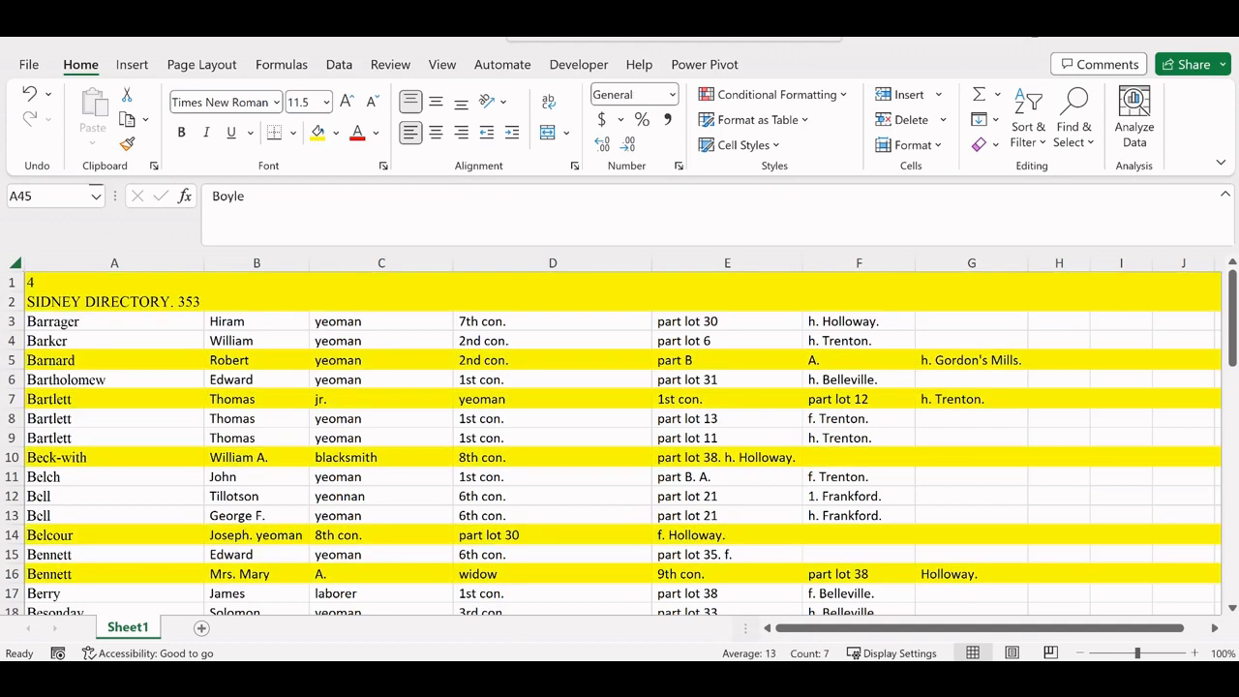
# Step: Delete the first row containing only 4, and replace the directory heading in A1 with 353
pyautogui.click(8, 280)
pyautogui.moveTo(11, 281); pyautogui.dragTo(4, 281)
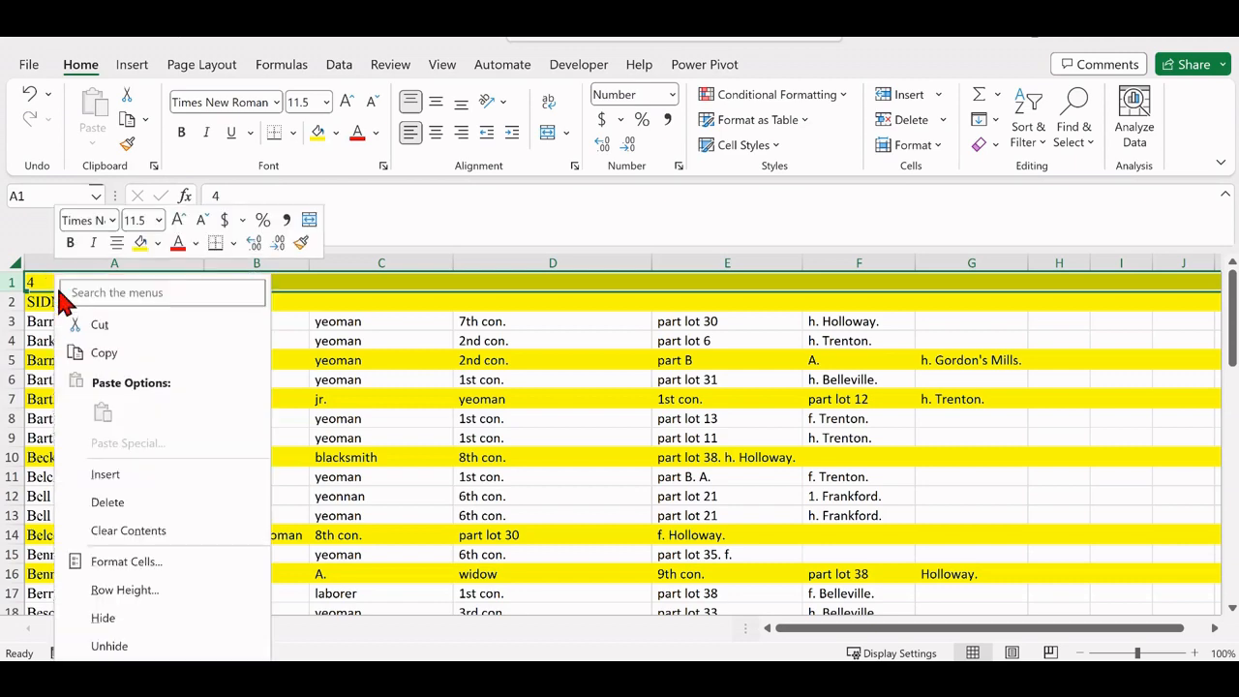
pyautogui.rightClick(59, 281)
pyautogui.click(107, 504)
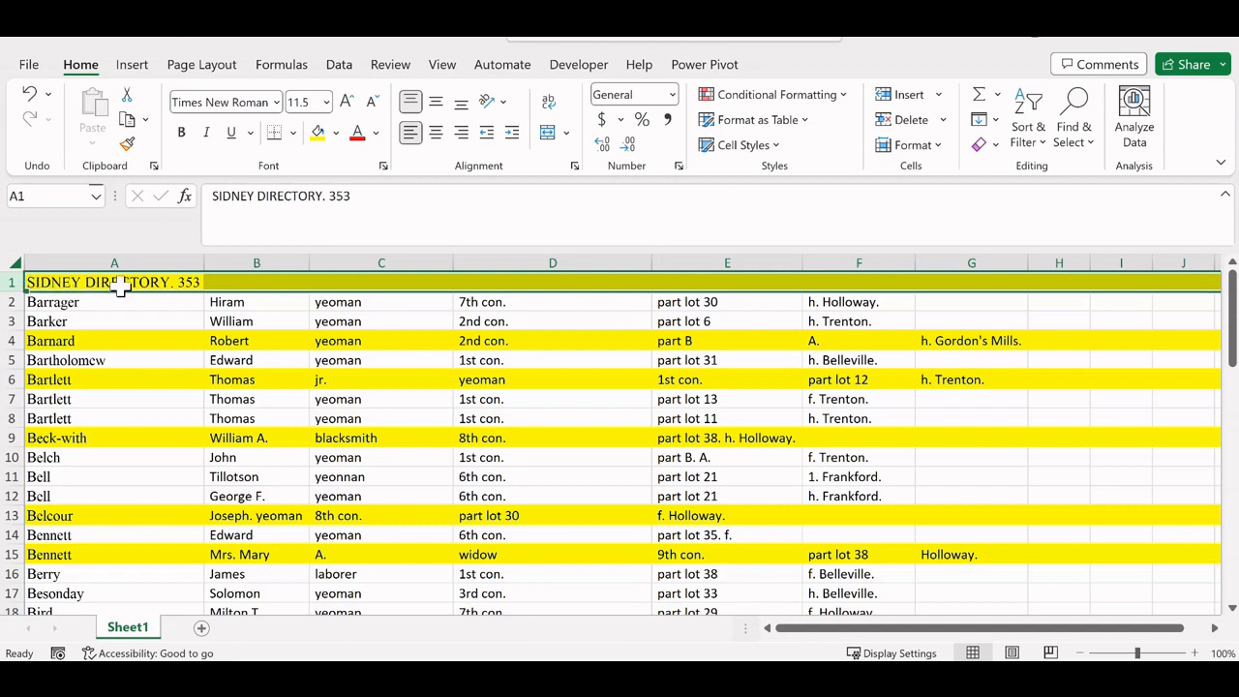
pyautogui.click(87, 282)
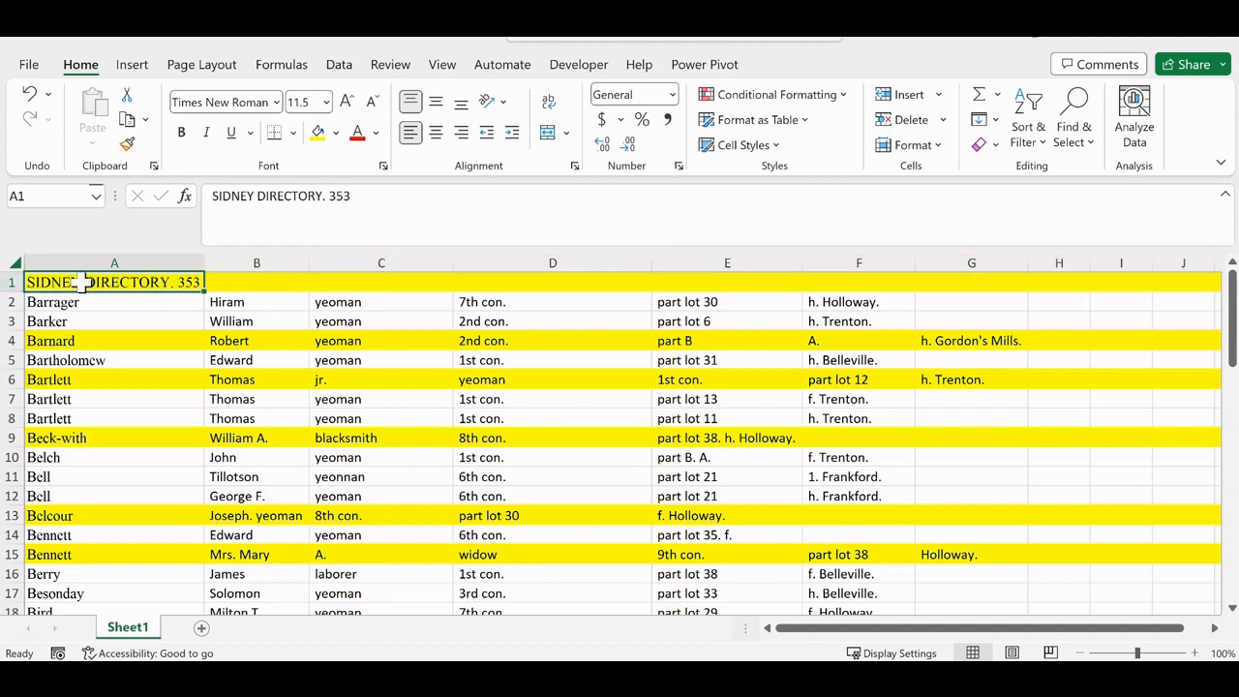
pyautogui.write('353')
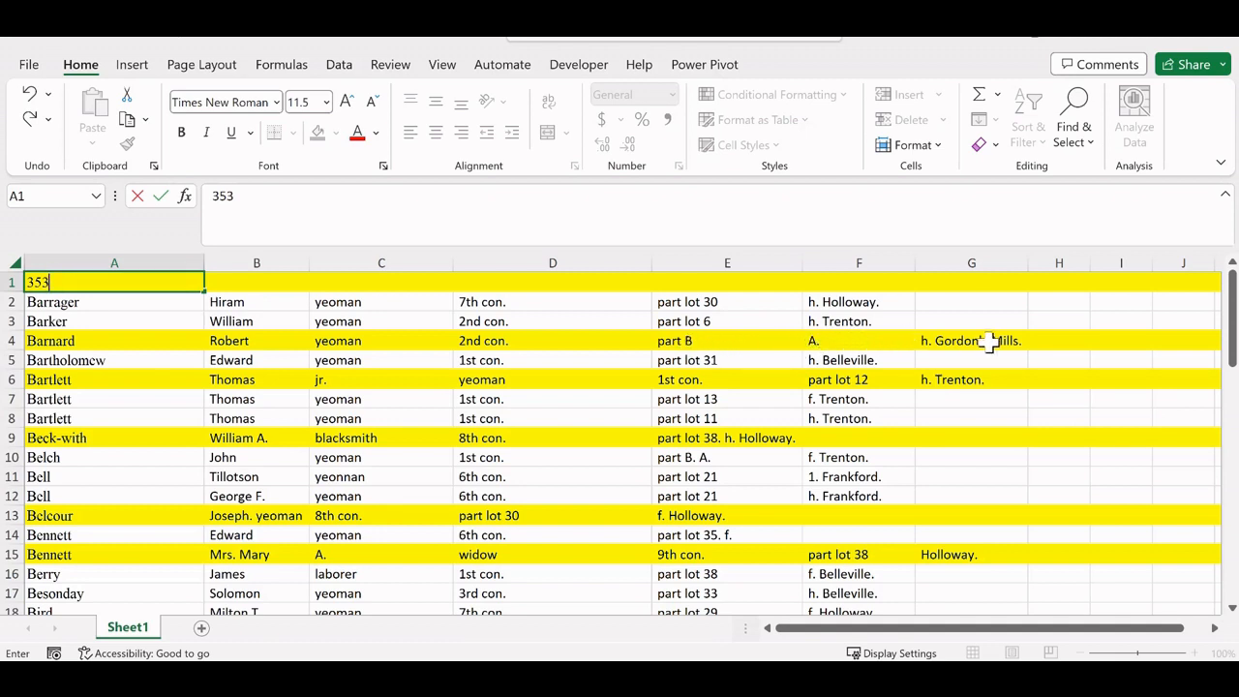
# Step: Change E4 to "part B A" and move the residence entry from G4 into F4, replacing the stray initial
pyautogui.click(721, 344)
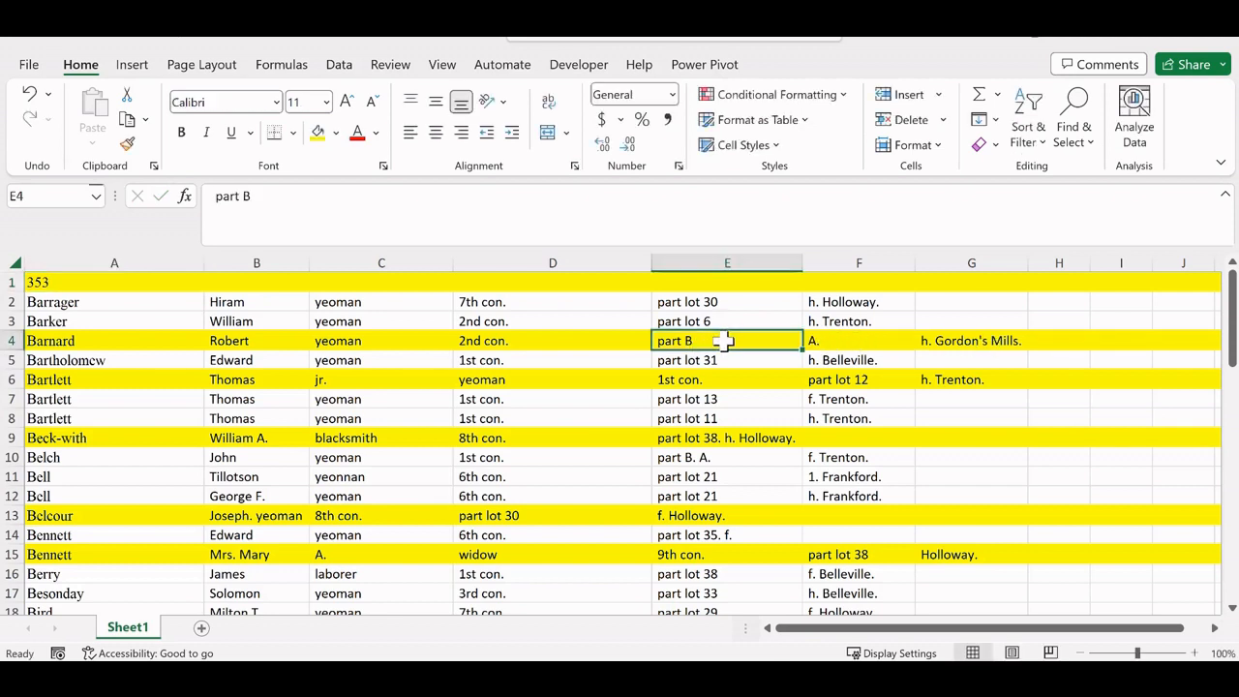
pyautogui.click(263, 193)
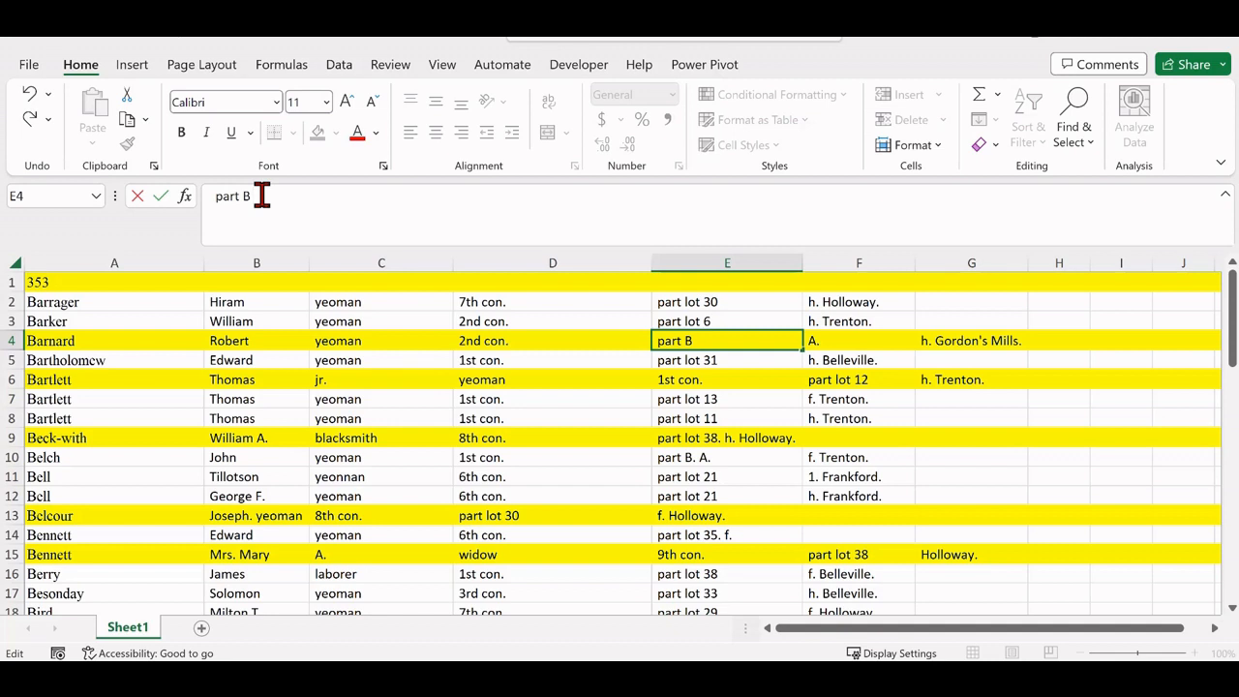
pyautogui.click(922, 343)
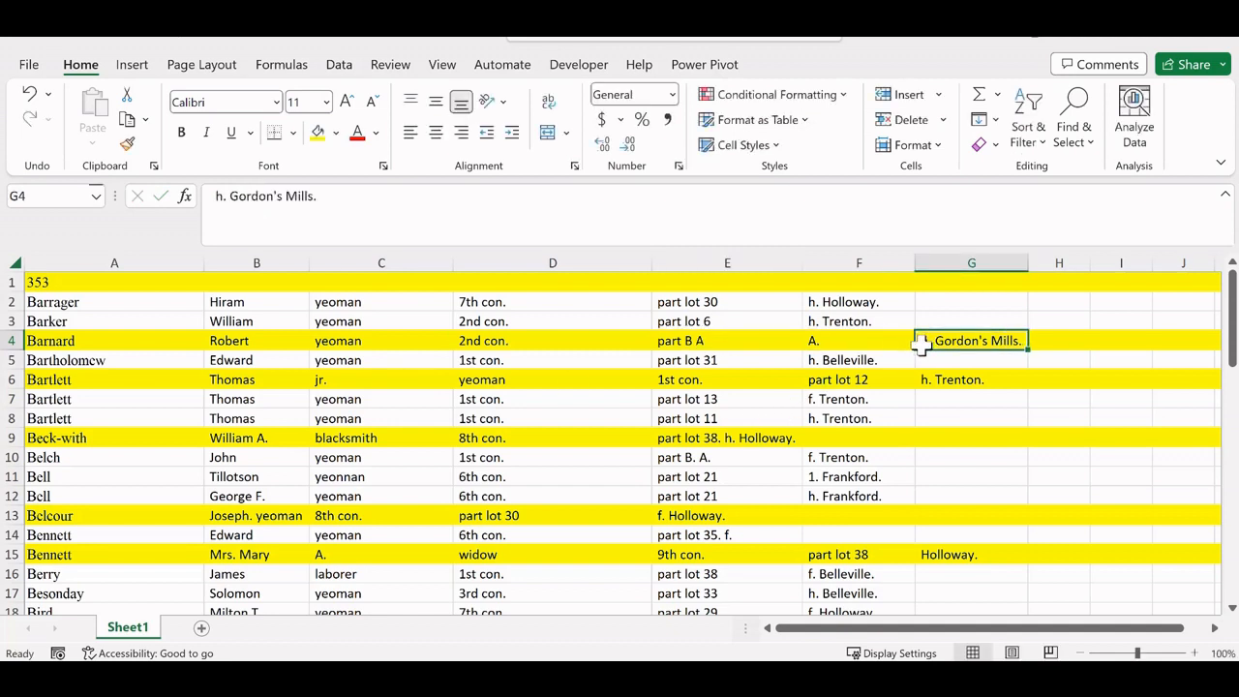
pyautogui.hotkey('ctrl', 'x')
pyautogui.click(852, 341)
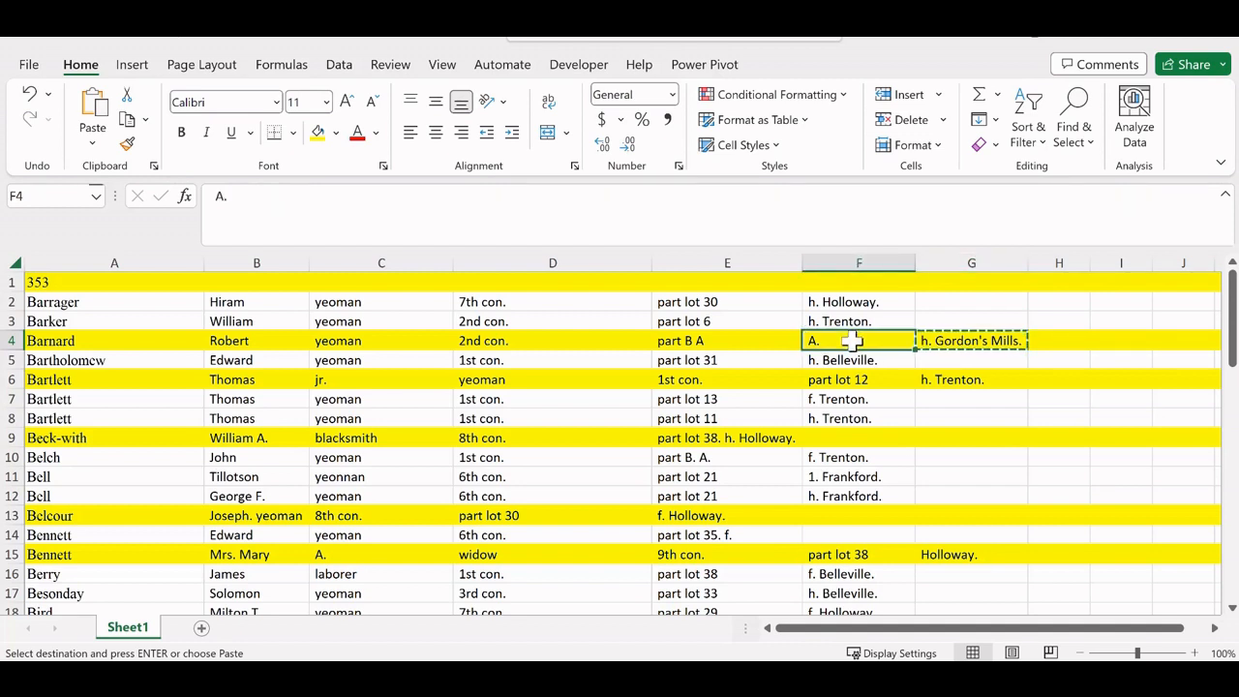
pyautogui.hotkey('ctrl', 'v')
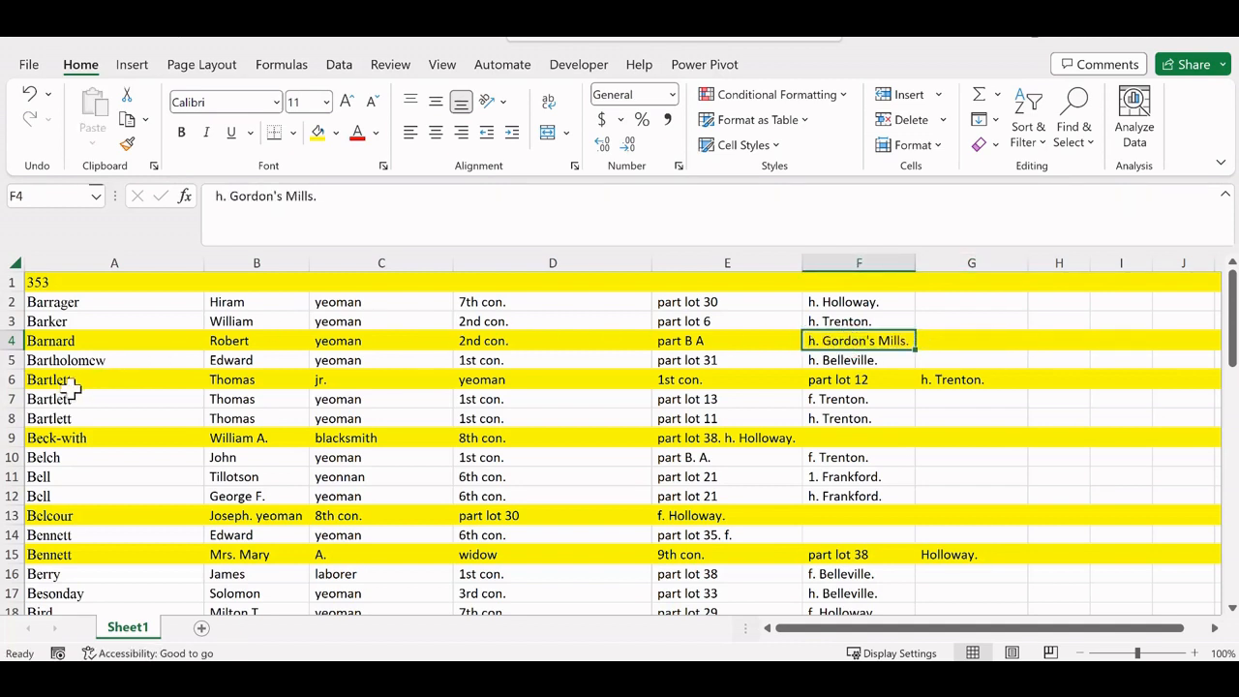
# Step: Append "Jr" to the first name in cell B6
pyautogui.click(8, 379)
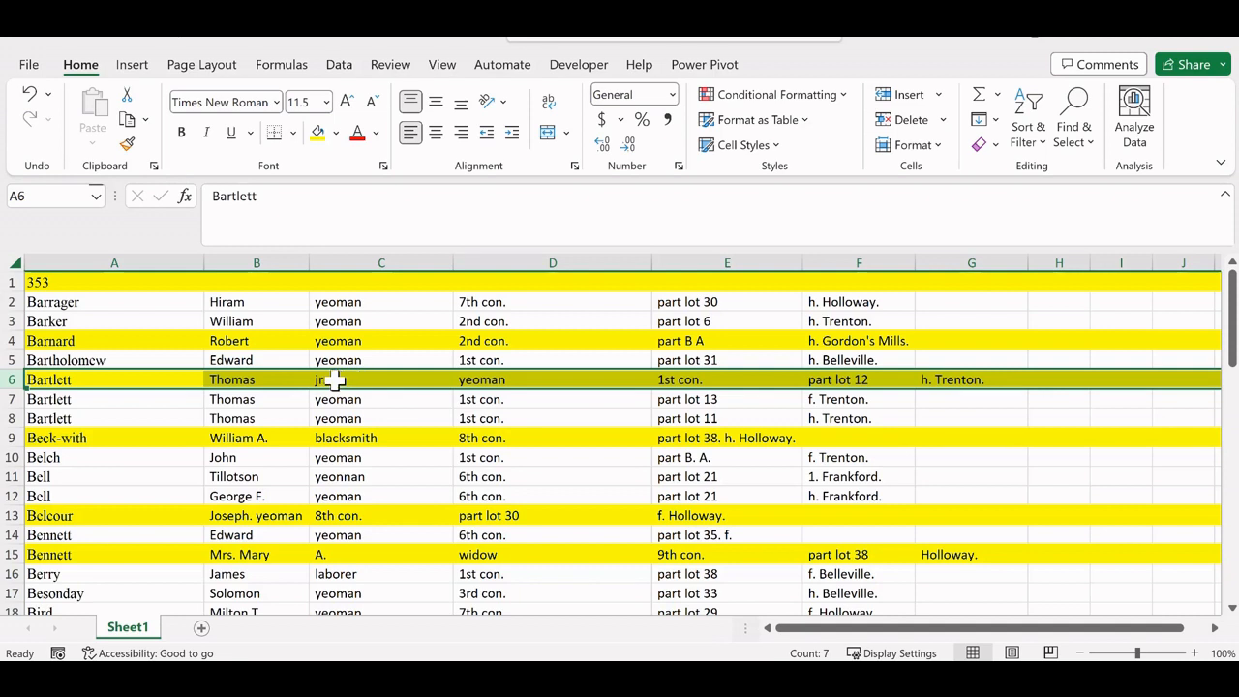
pyautogui.click(281, 379)
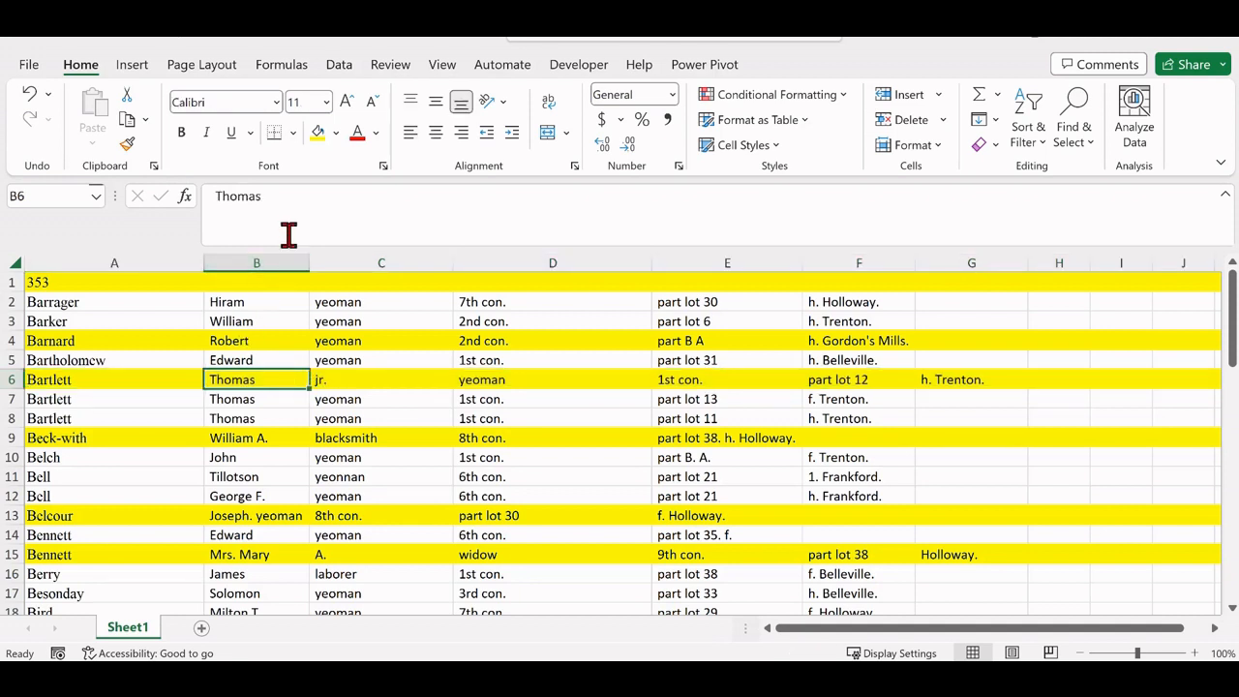
pyautogui.click(291, 197)
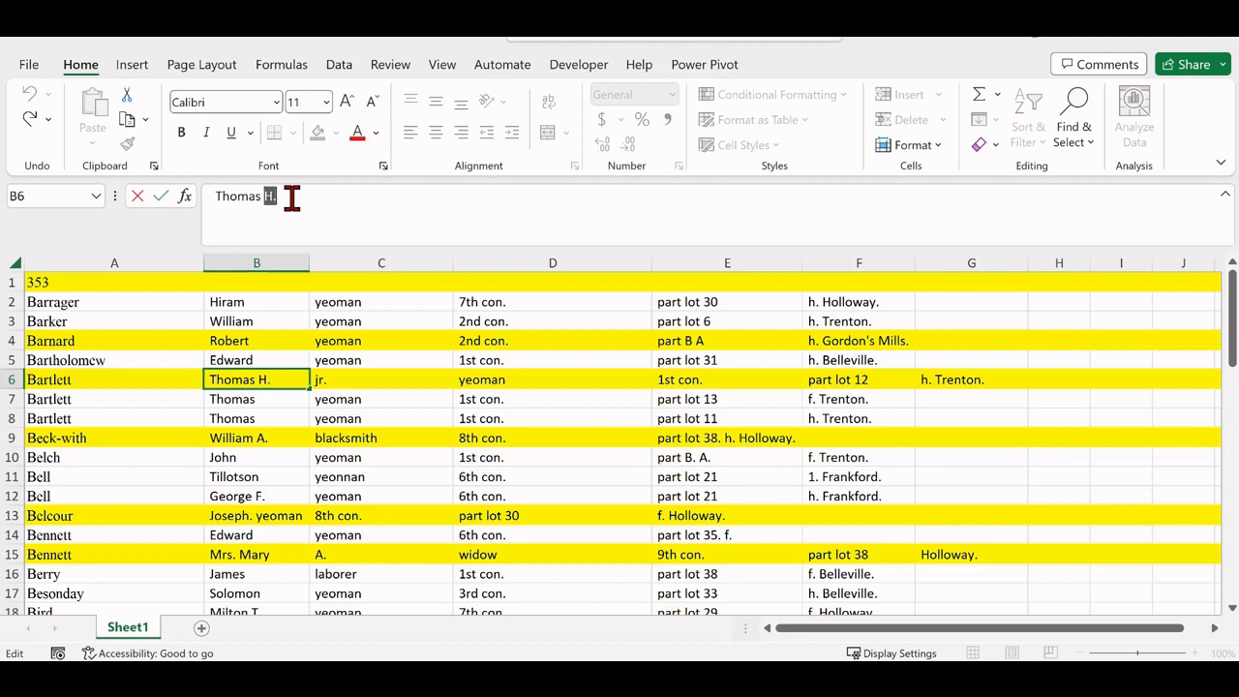
pyautogui.write('Jr')
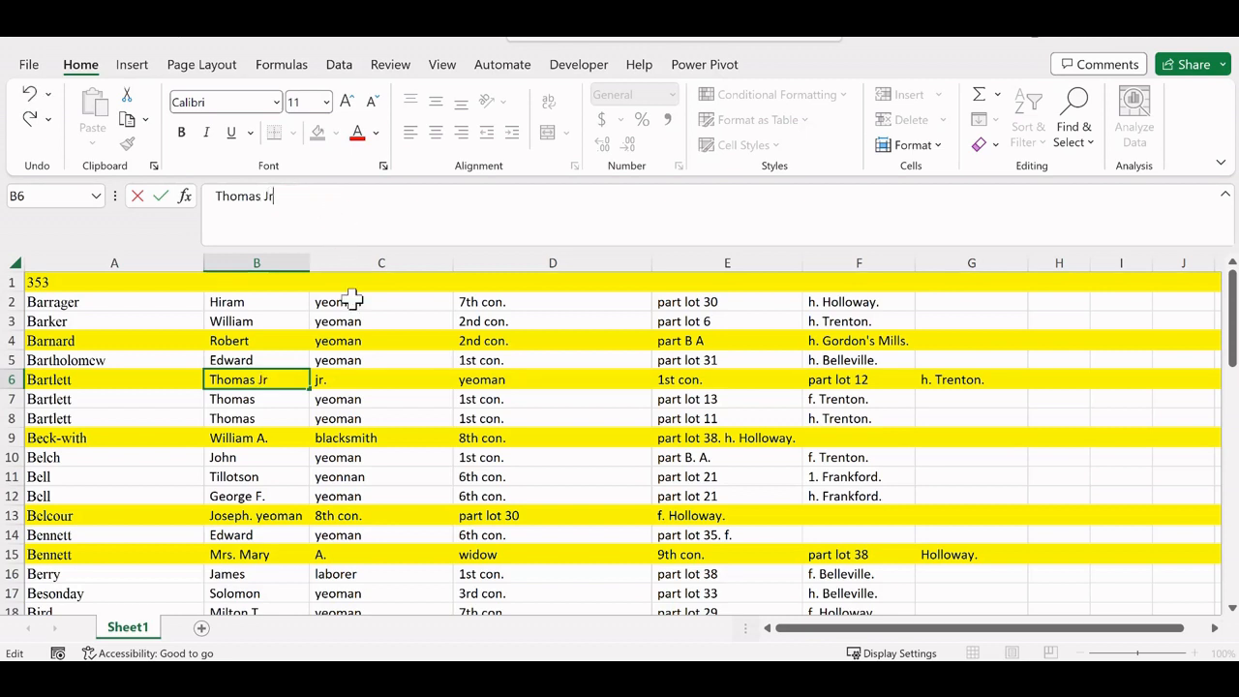
# Step: Move the entries in D6:G6 one column back so they start in C6, replacing "jr."
pyautogui.click(359, 380)
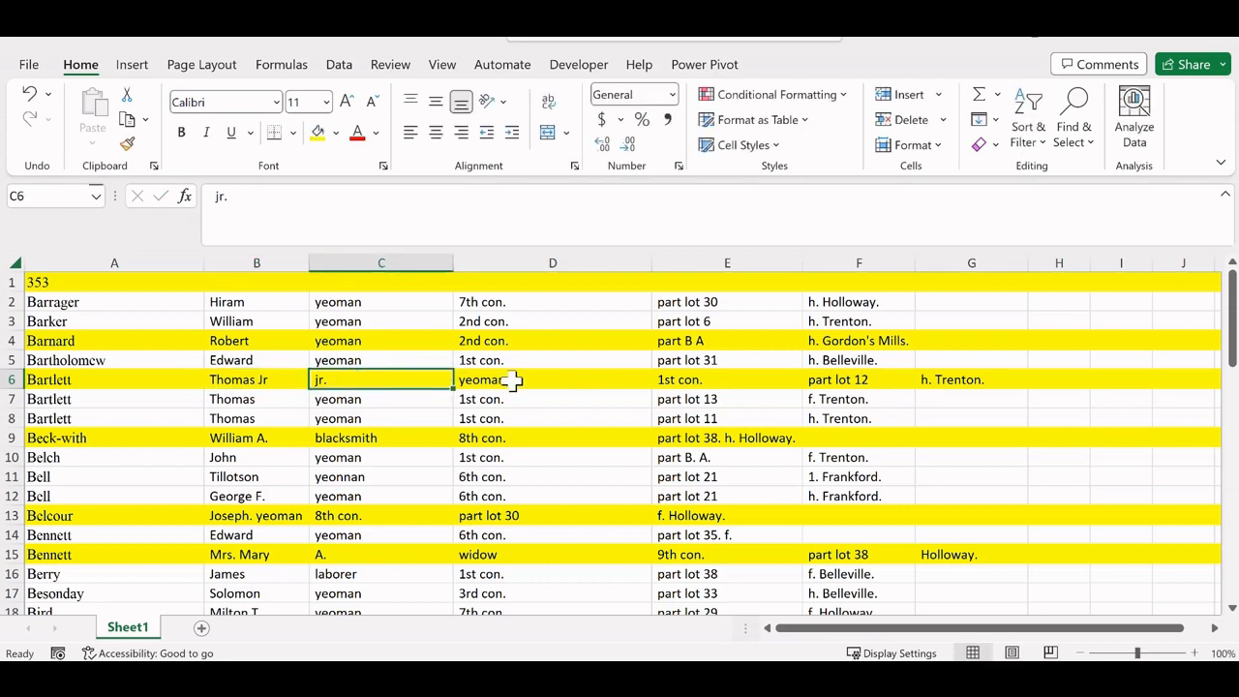
pyautogui.moveTo(522, 379); pyautogui.dragTo(931, 379)
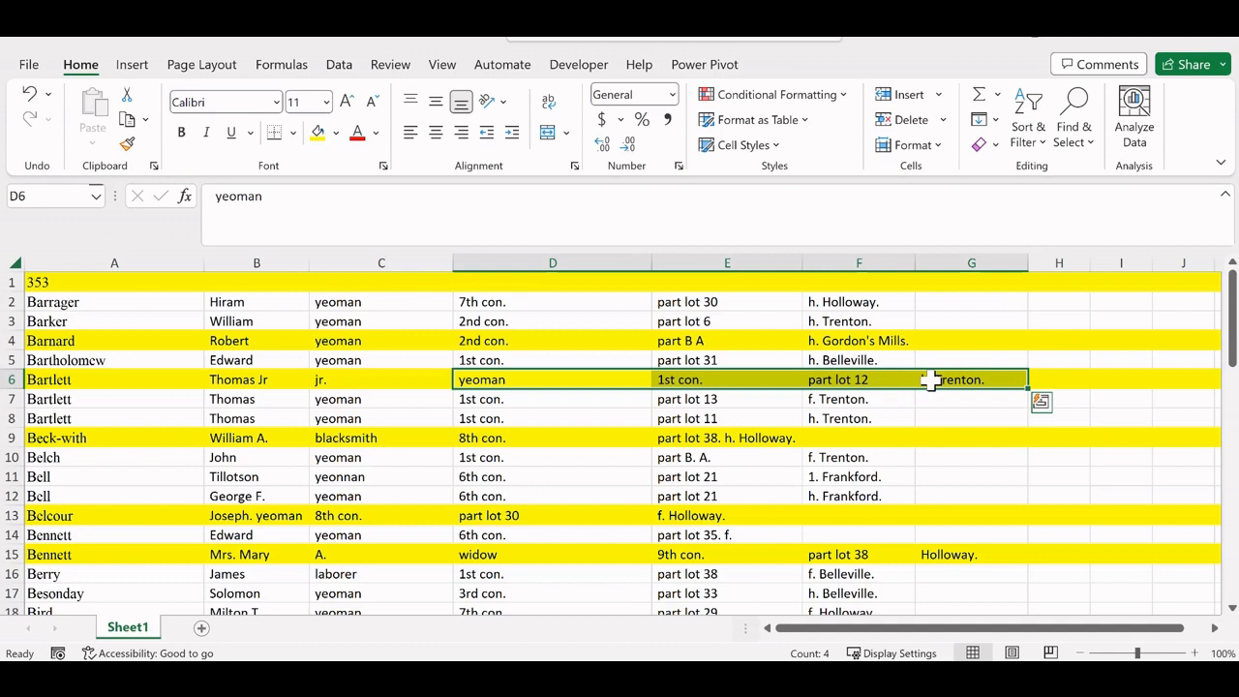
pyautogui.hotkey('ctrl', 'x')
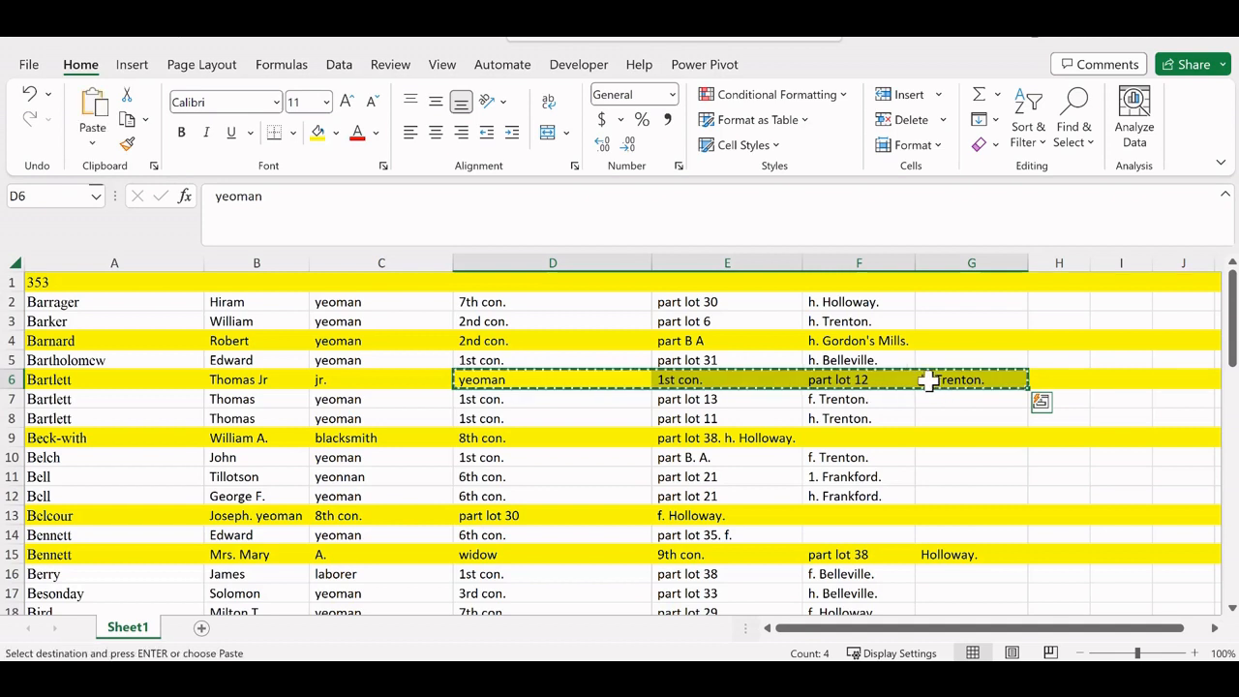
pyautogui.click(428, 383)
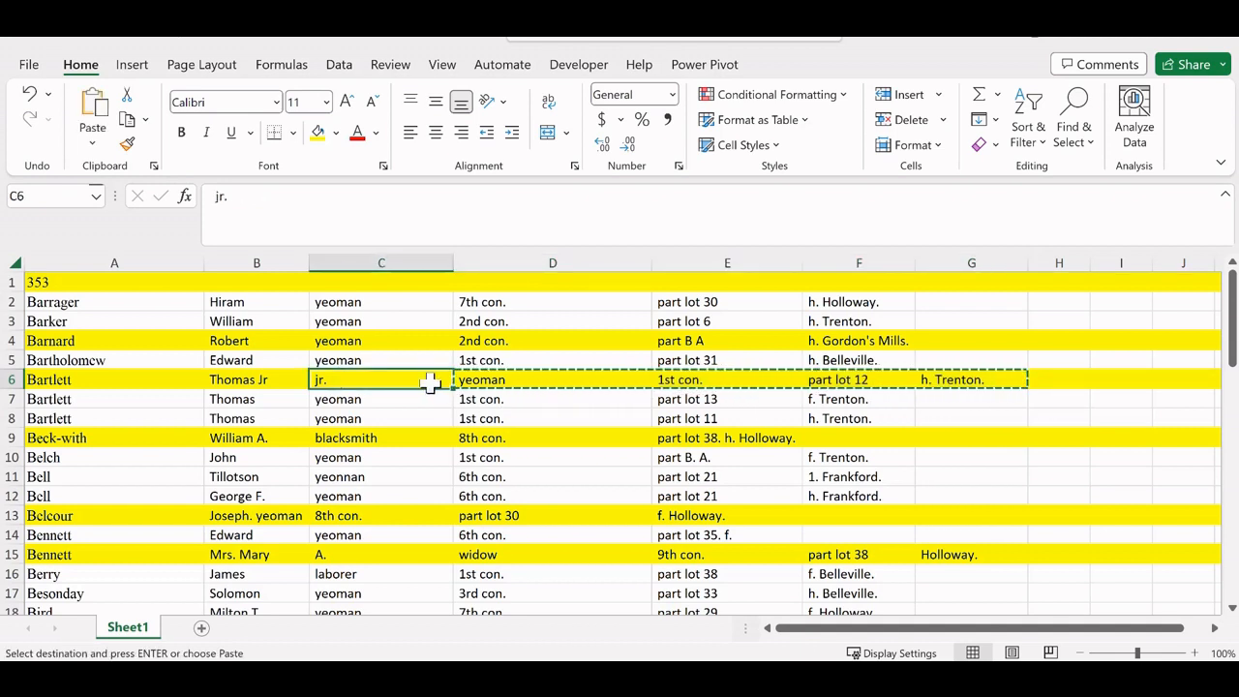
pyautogui.hotkey('ctrl', 'v')
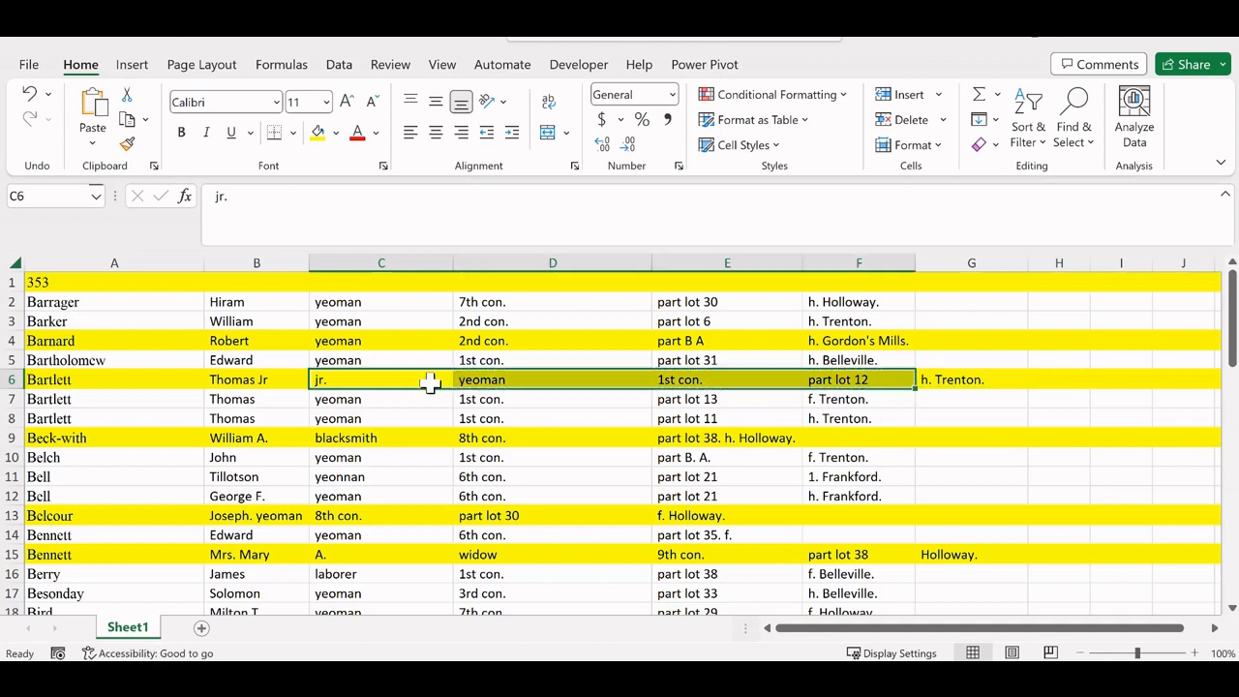
# Step: Remove the hyphen from the surname in cell A9
pyautogui.click(15, 437)
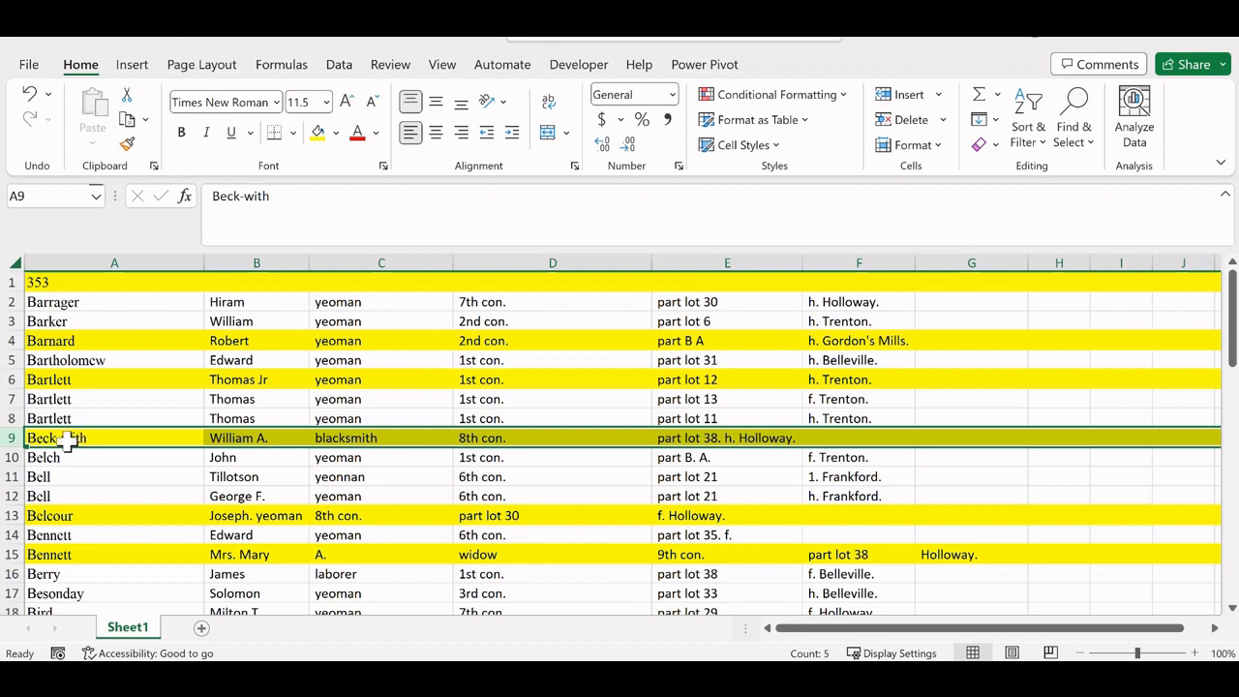
pyautogui.click(247, 195)
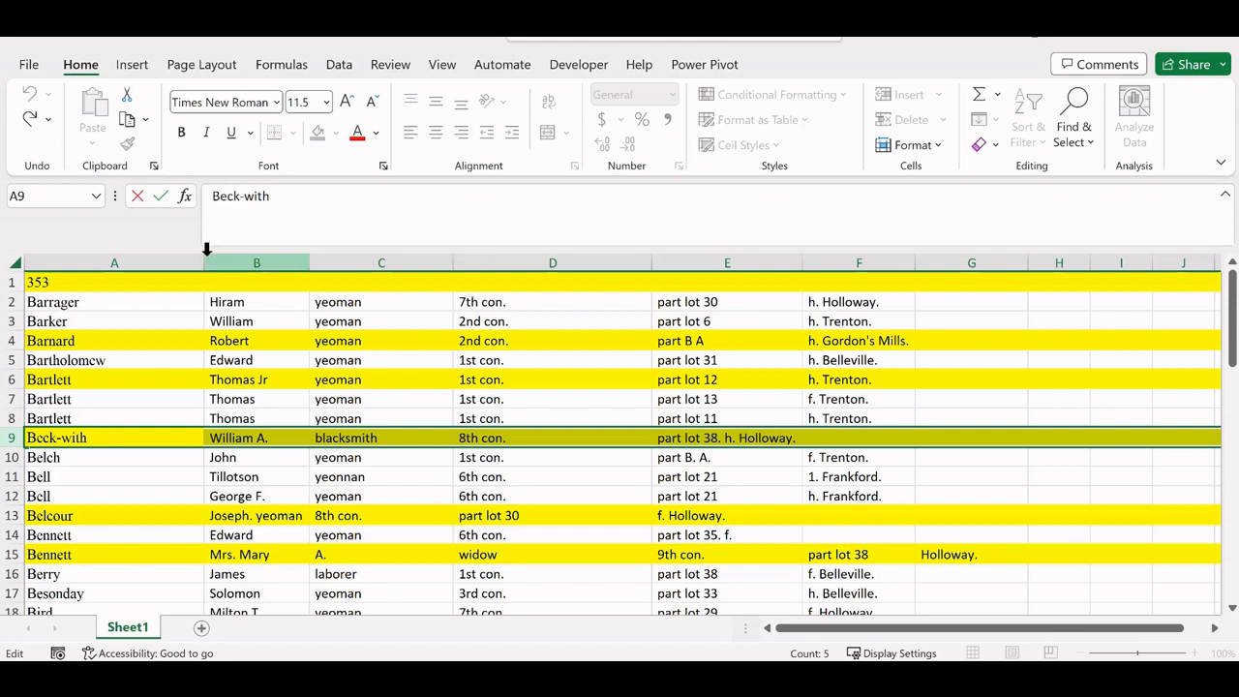
pyautogui.press('BackSpace')
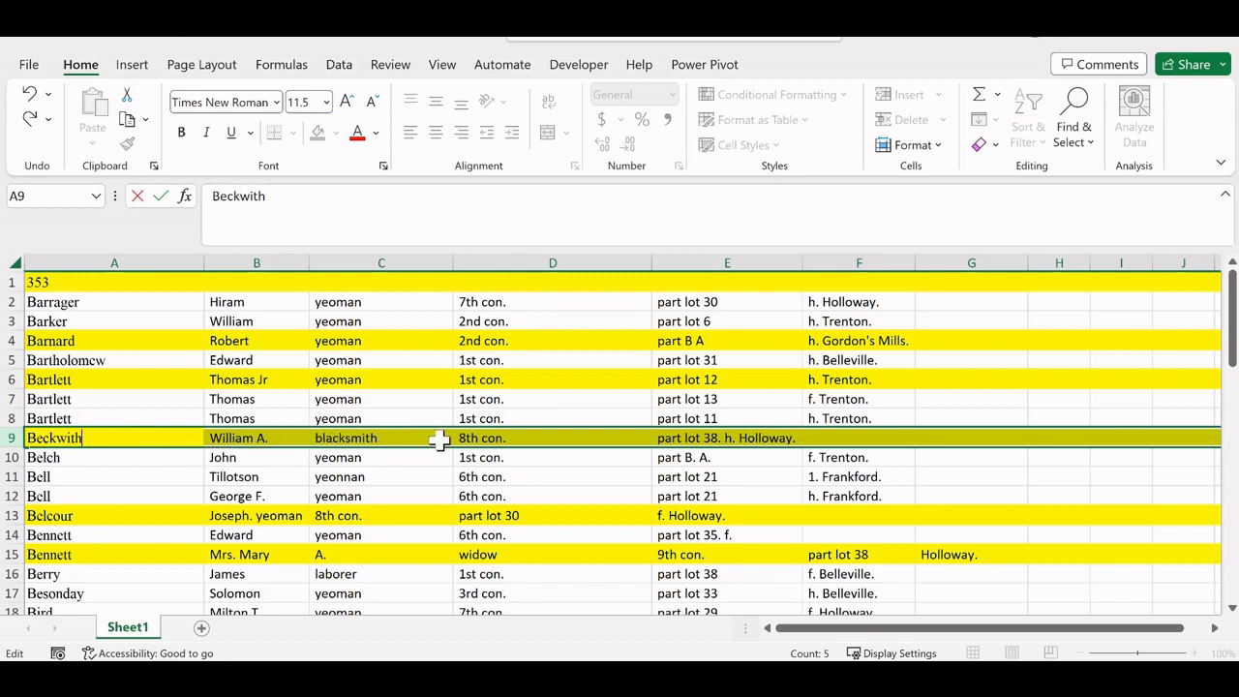
pyautogui.click(743, 437)
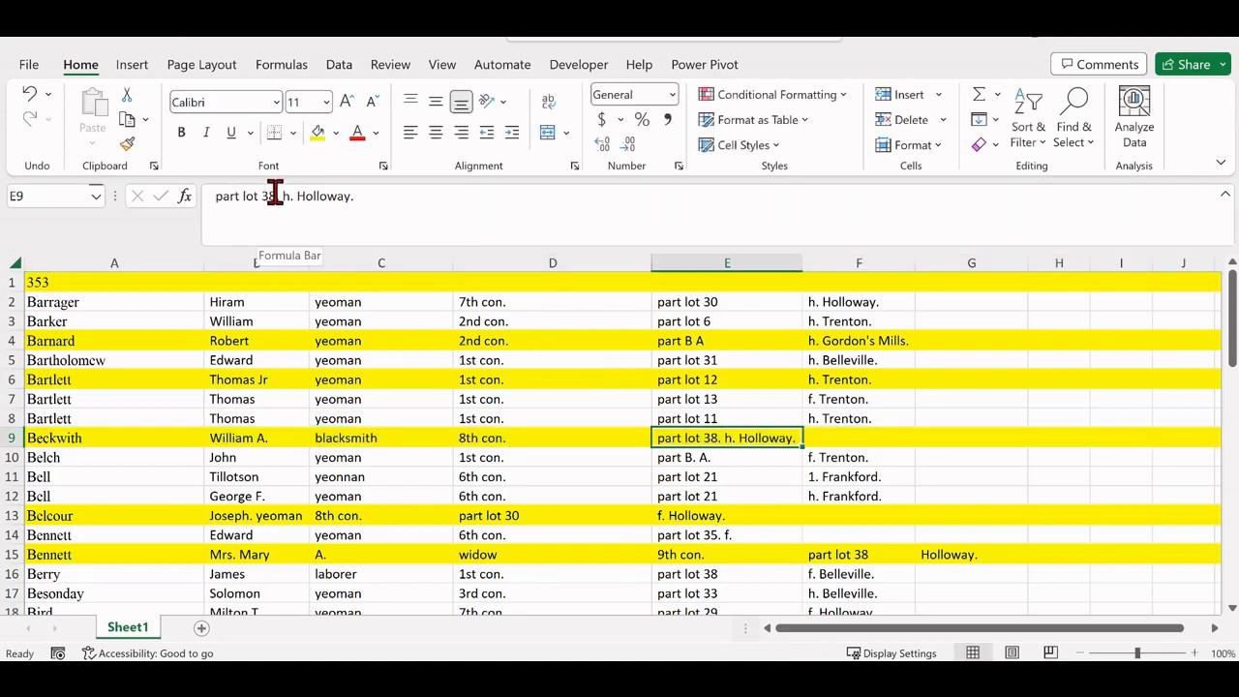
pyautogui.moveTo(279, 195); pyautogui.dragTo(378, 205)
pyautogui.hotkey('ctrl', 'x')
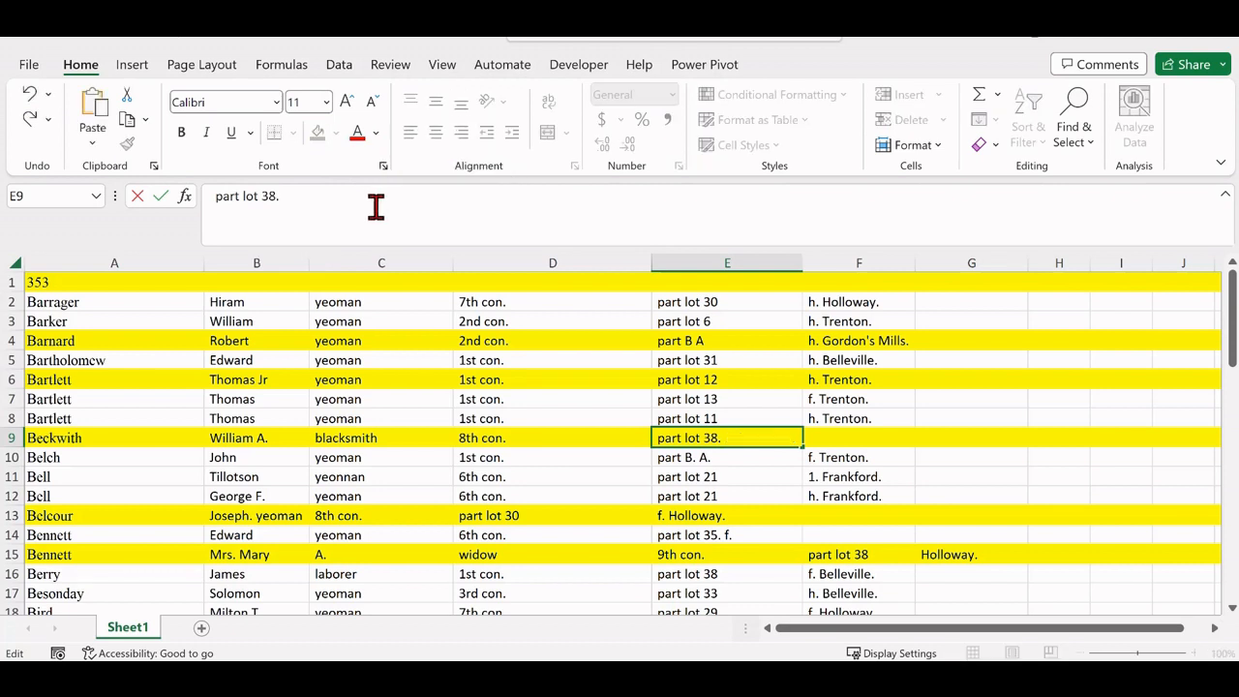
pyautogui.click(820, 437)
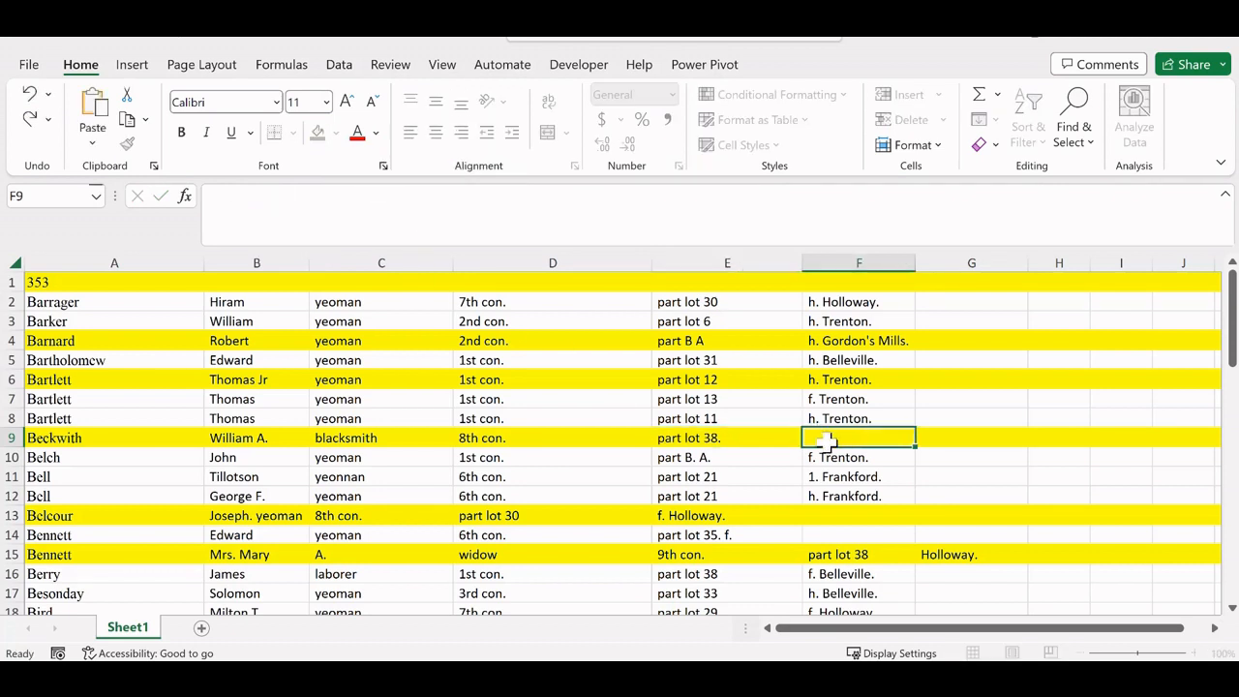
pyautogui.click(238, 196)
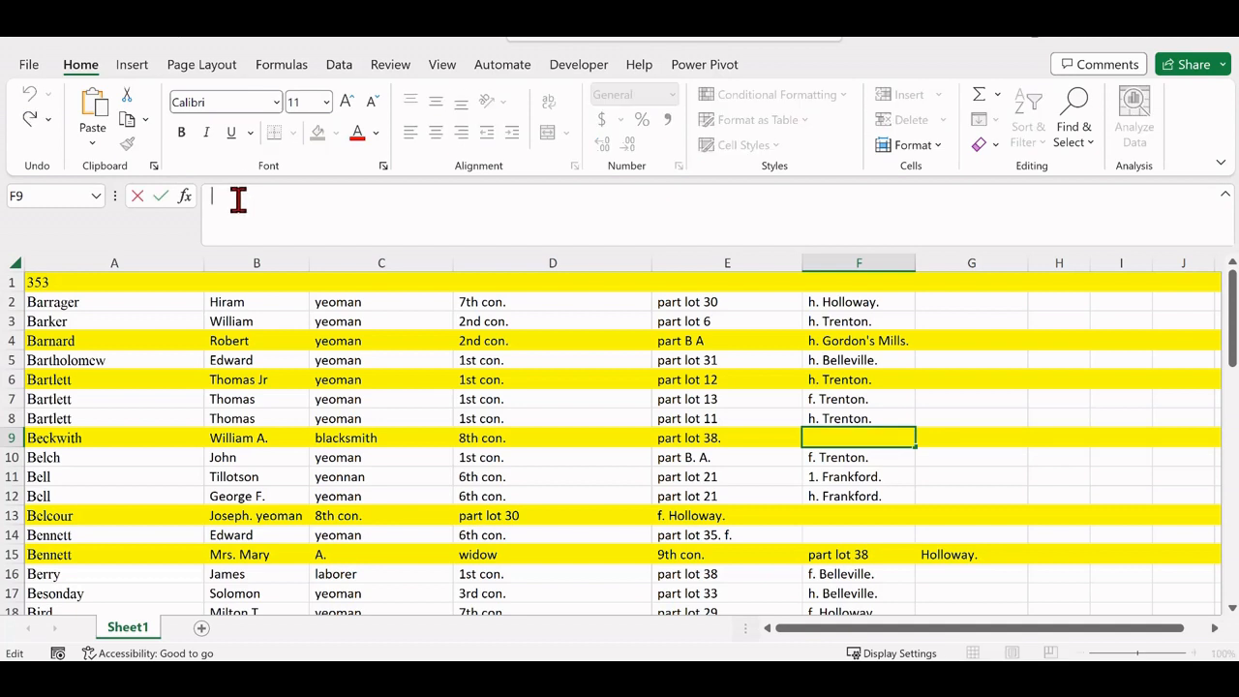
pyautogui.hotkey('ctrl', 'v')
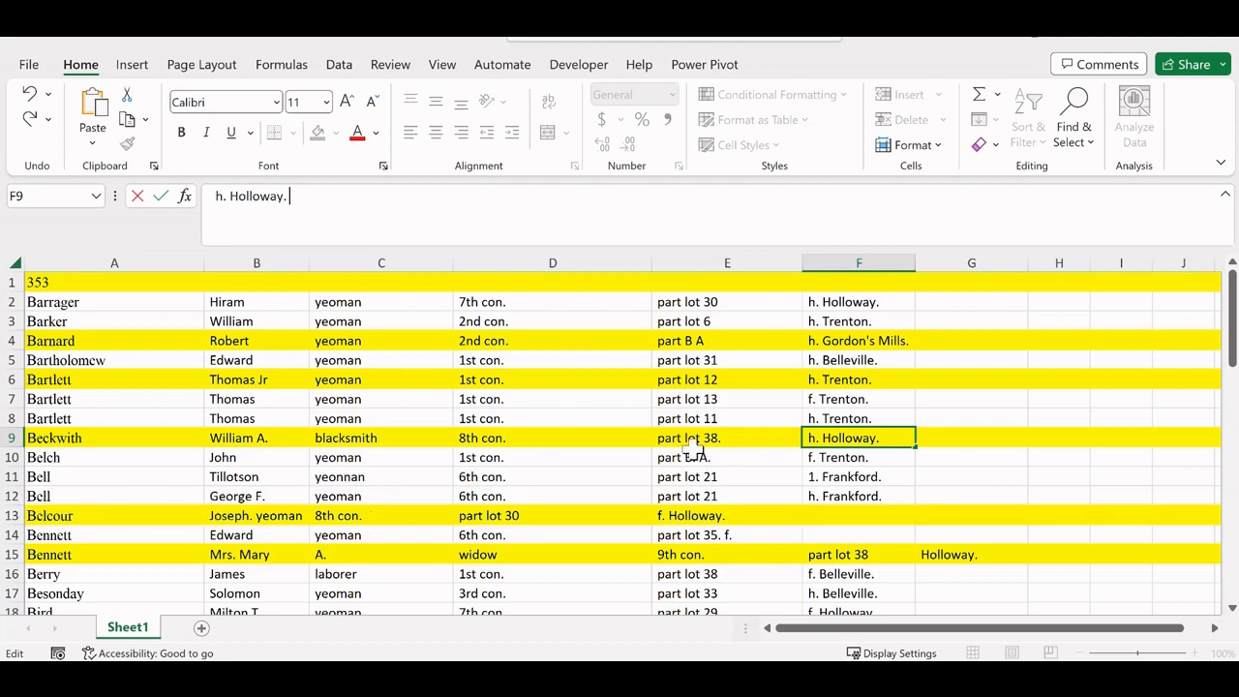
# Step: Correct the misread leading character in F11 so the cell reads "f. Frankford."
pyautogui.click(826, 476)
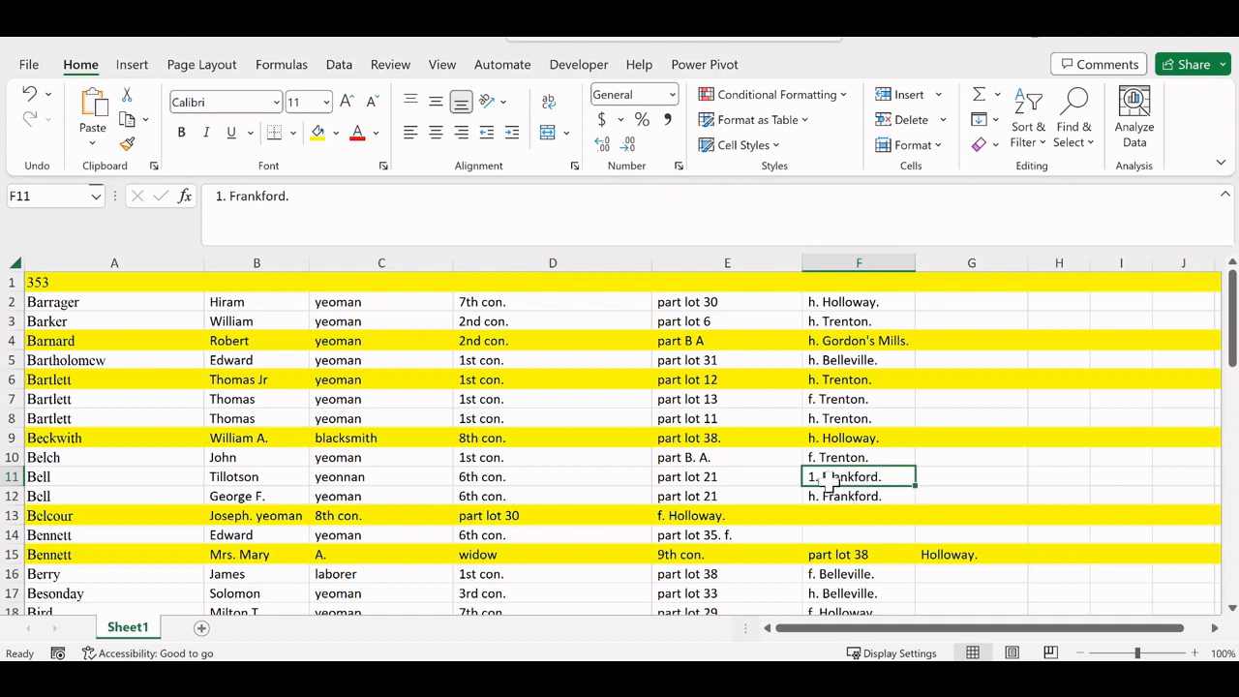
pyautogui.click(222, 196)
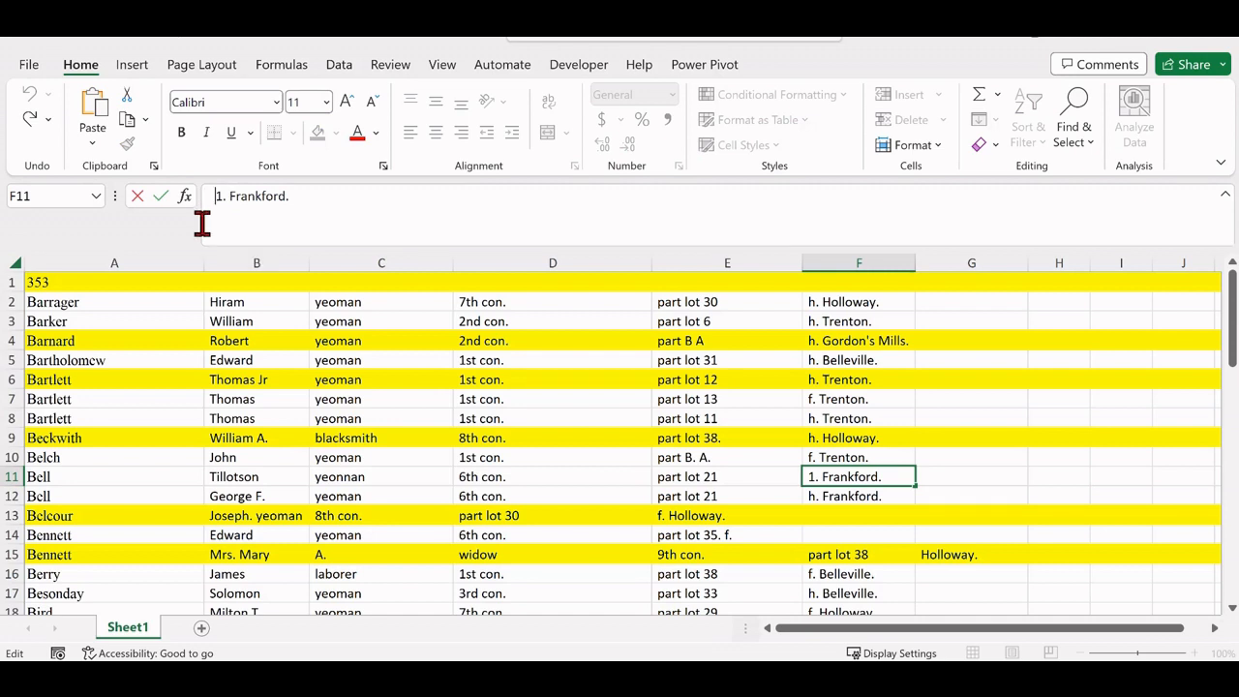
pyautogui.press('Delete')
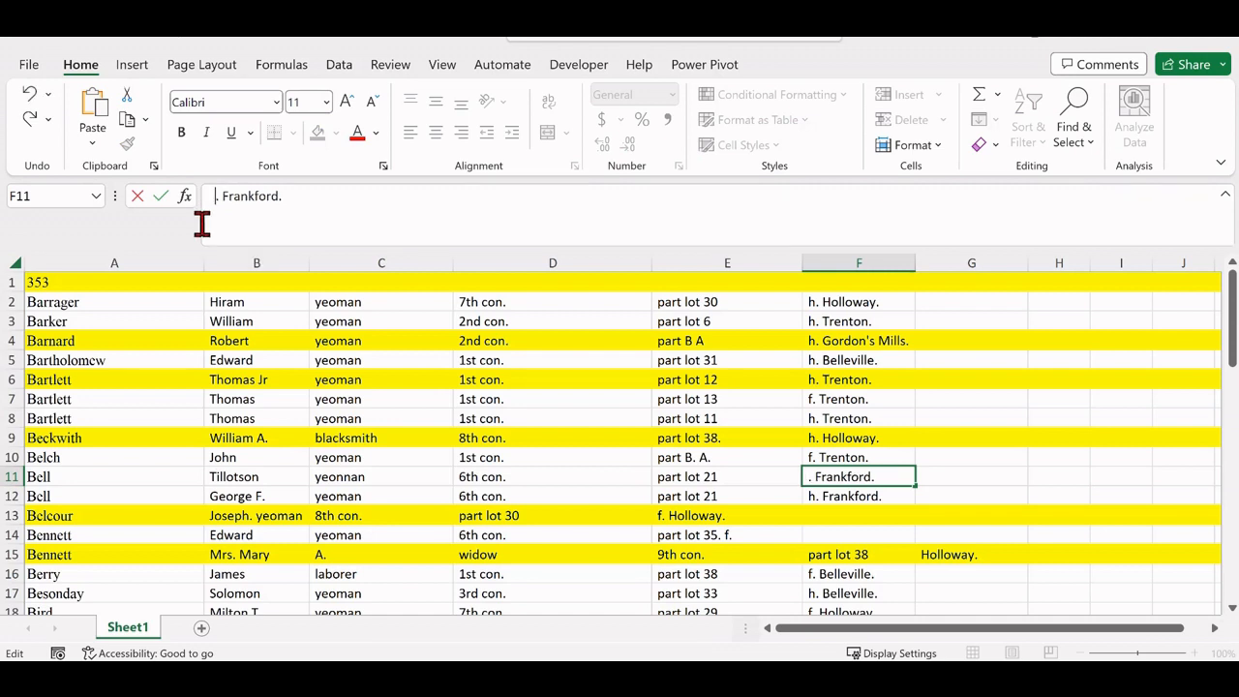
pyautogui.write('f')
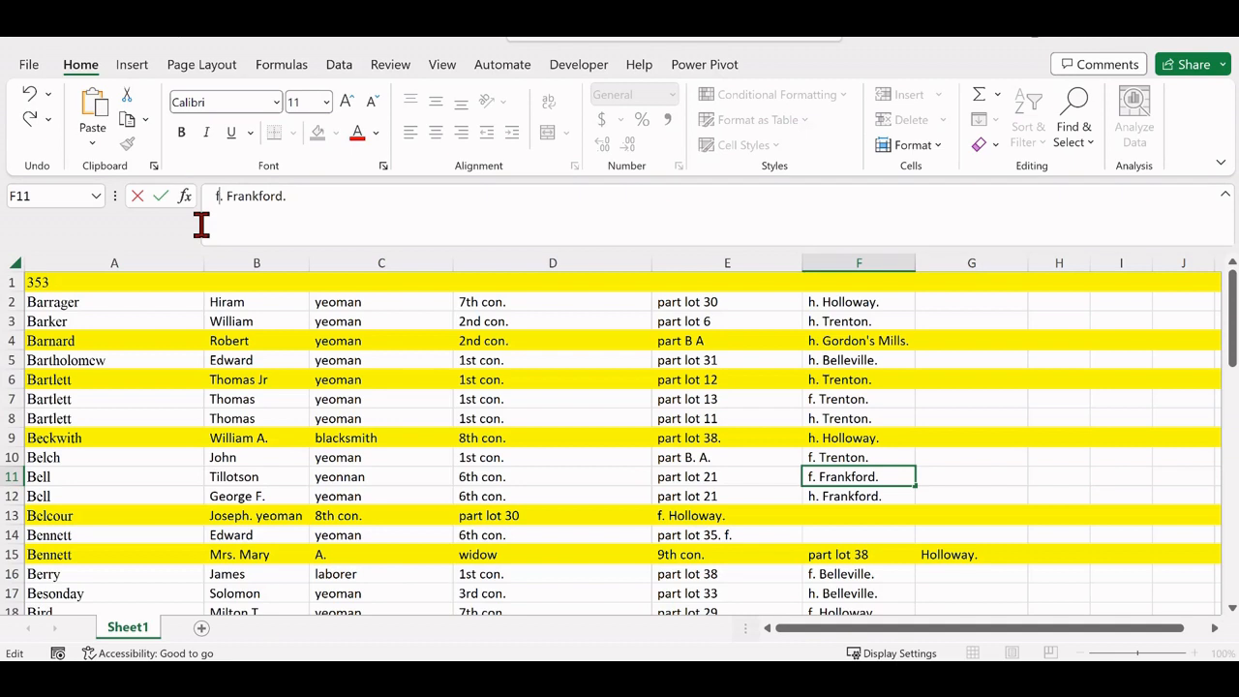
pyautogui.press('Return')
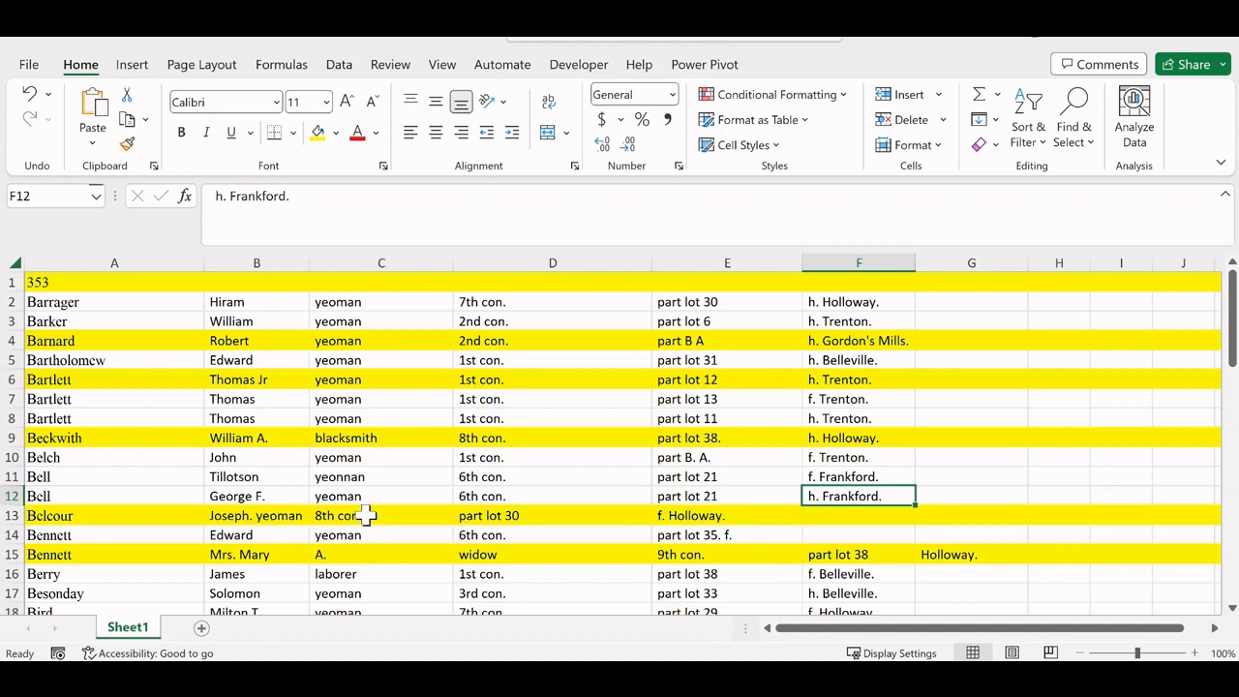
# Step: Shift the entries in C13:E13 one column over so they start in D13
pyautogui.moveTo(360, 516); pyautogui.dragTo(659, 515)
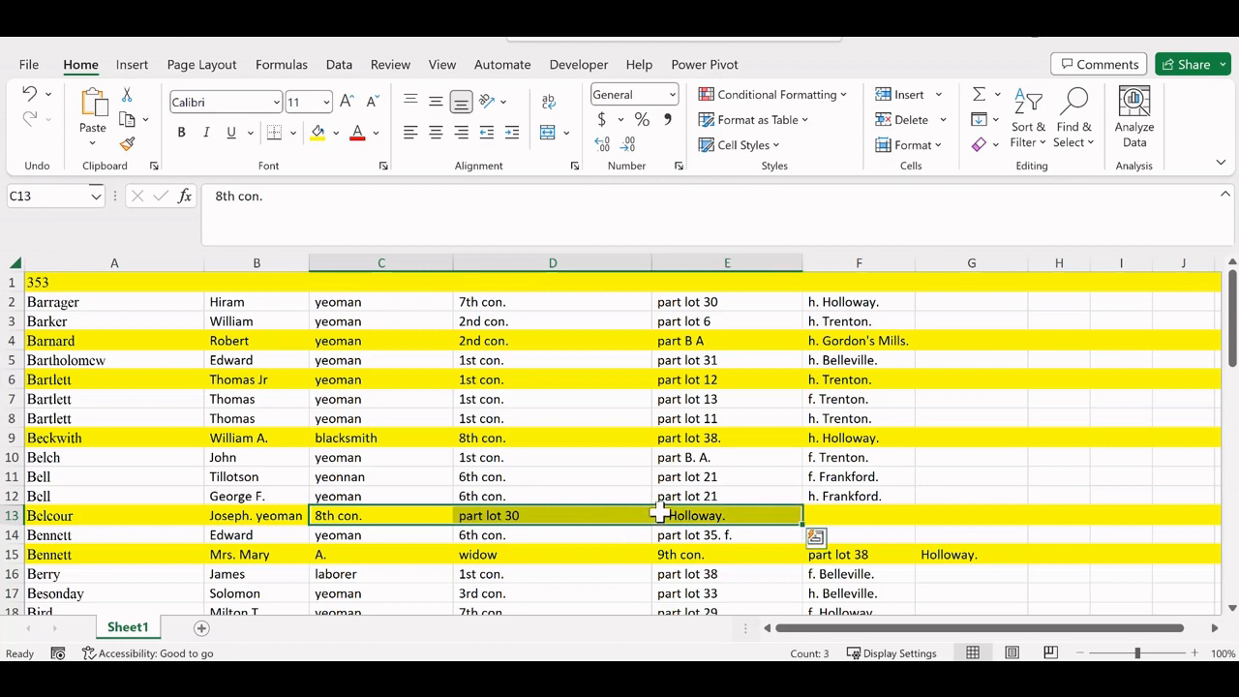
pyautogui.hotkey('ctrl', 'c')
pyautogui.click(538, 515)
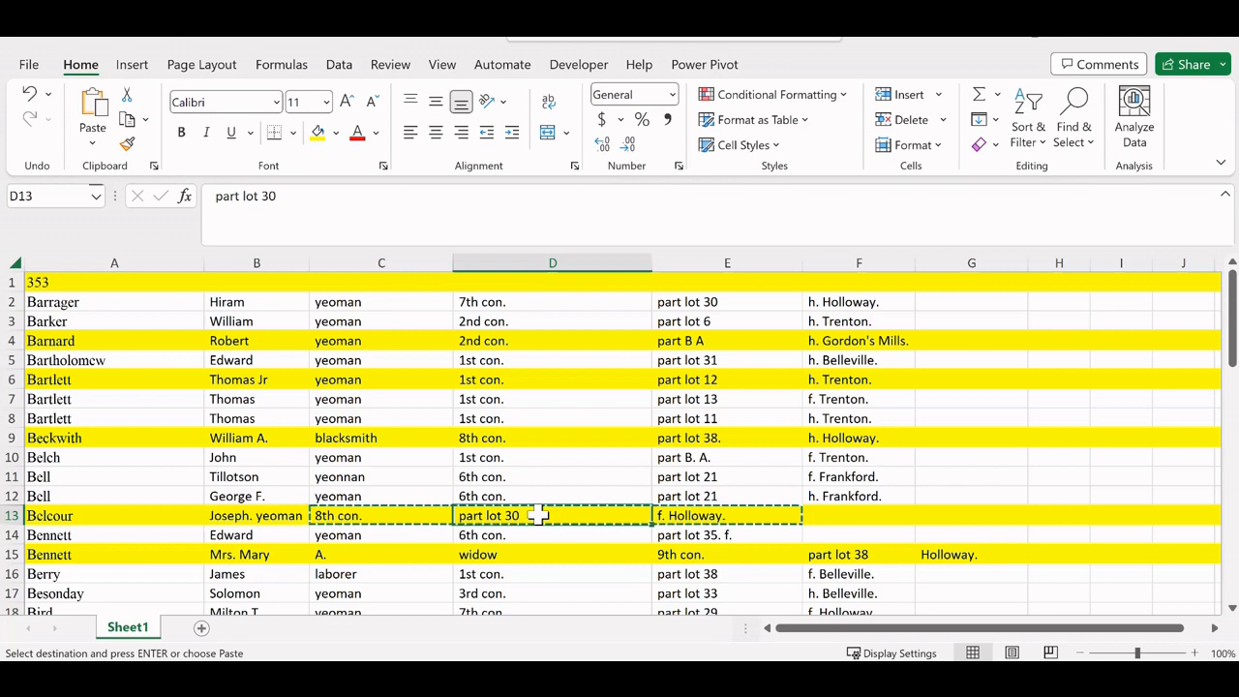
pyautogui.hotkey('ctrl', 'v')
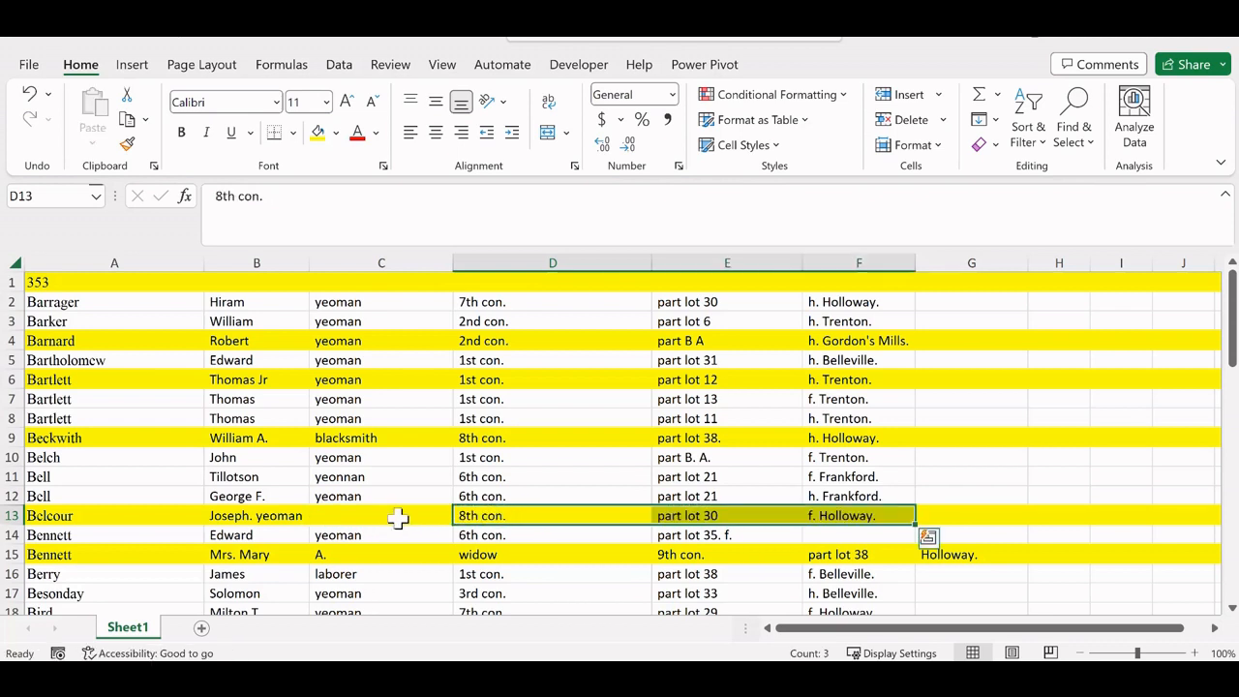
# Step: Move the occupation "yeoman" from B13 into the empty cell C13, keeping only the first name in B13
pyautogui.click(249, 515)
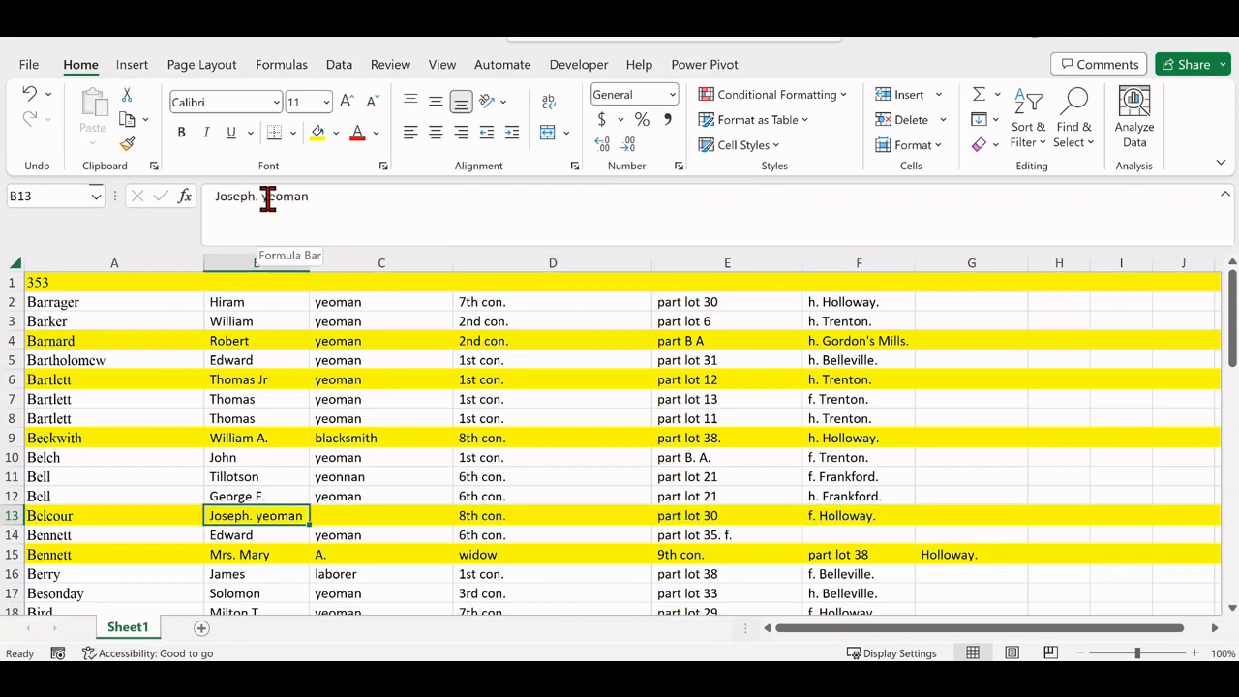
pyautogui.moveTo(261, 198); pyautogui.dragTo(312, 198)
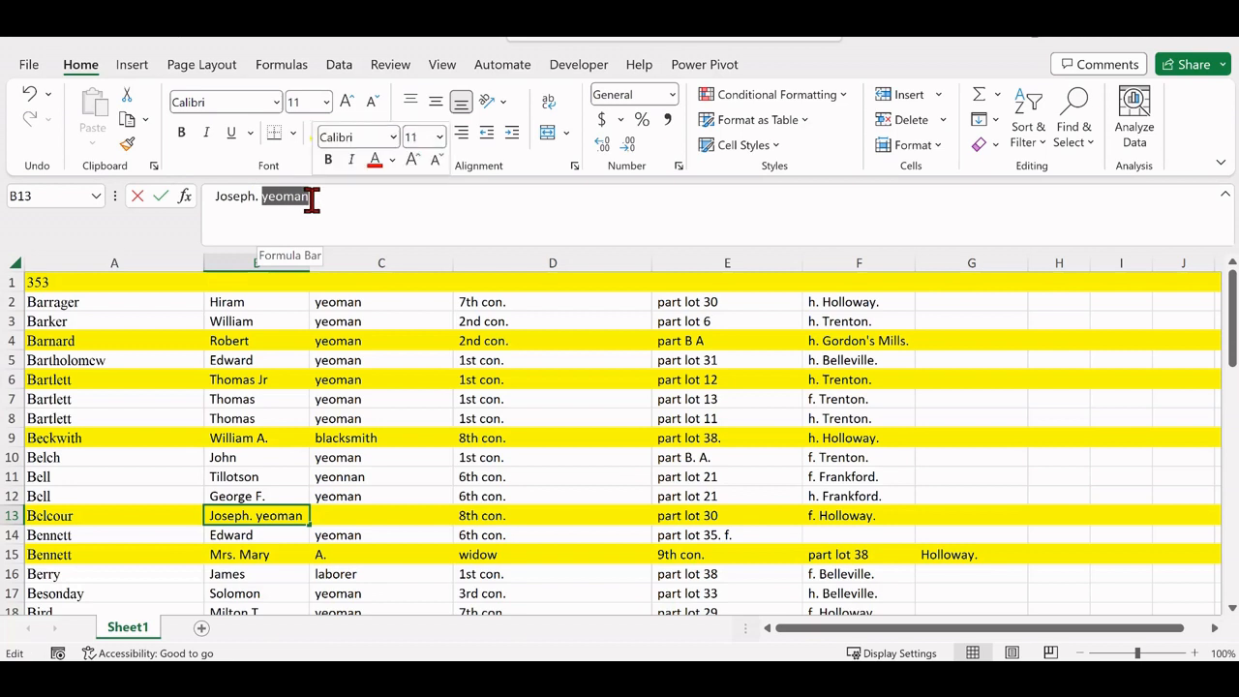
pyautogui.press('BackSpace')
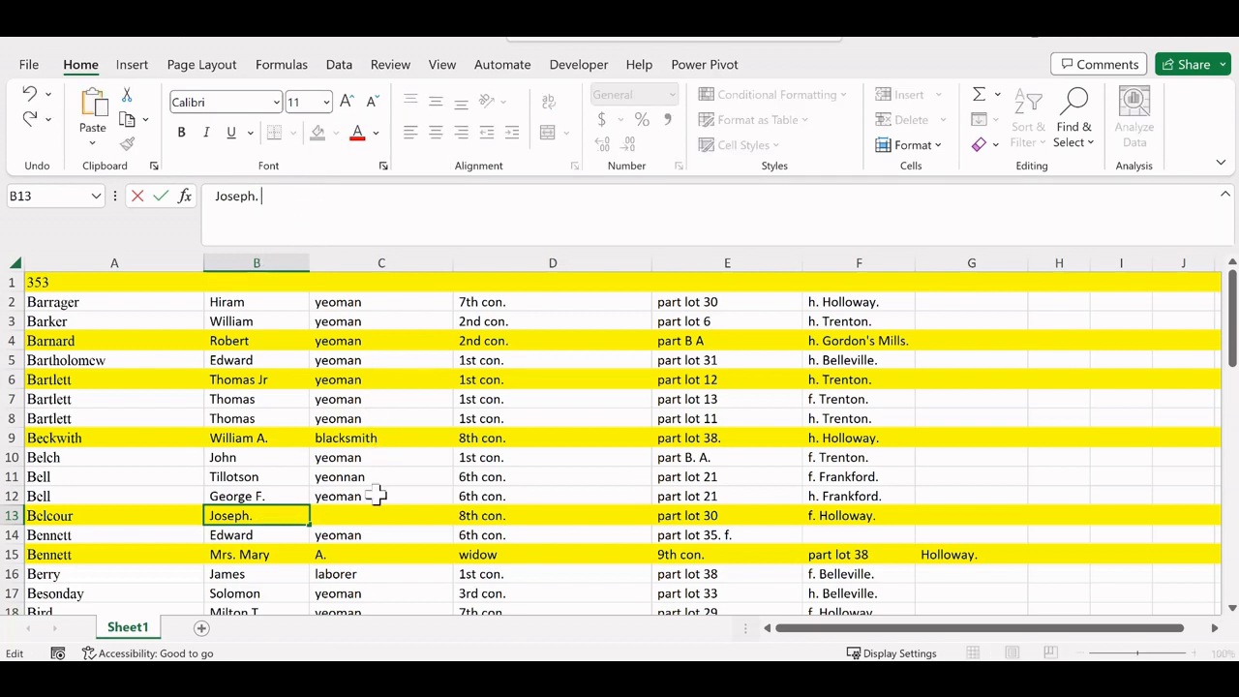
pyautogui.click(375, 515)
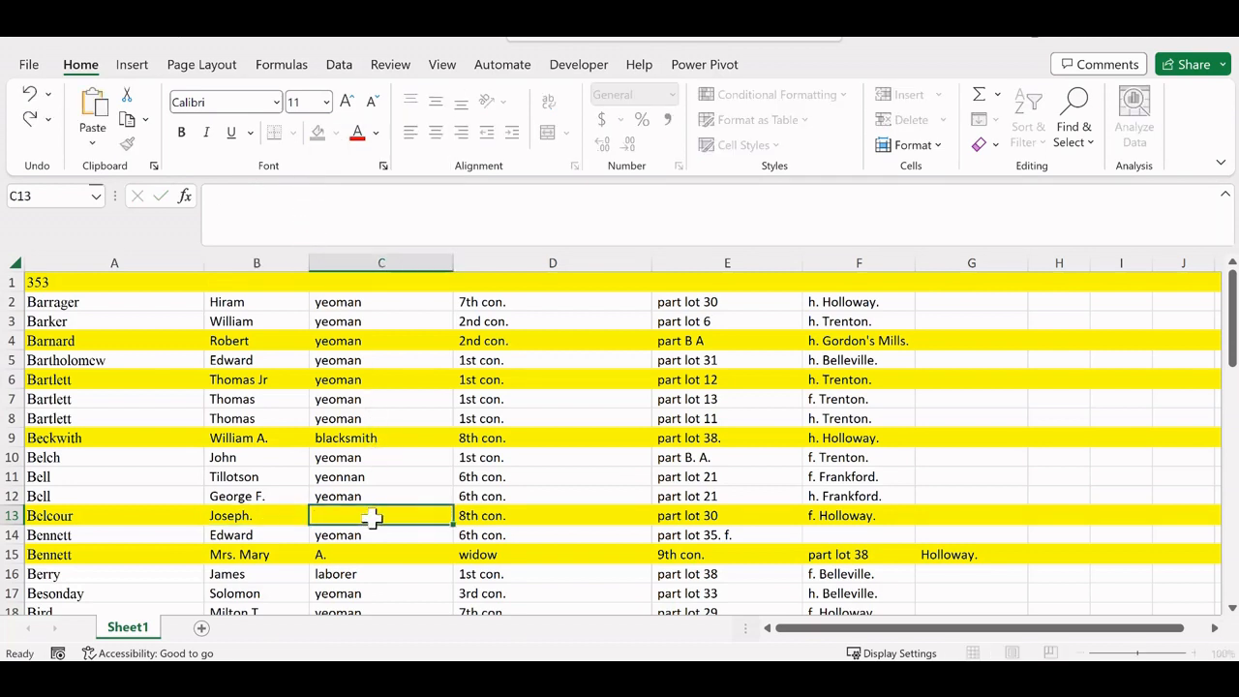
pyautogui.click(225, 207)
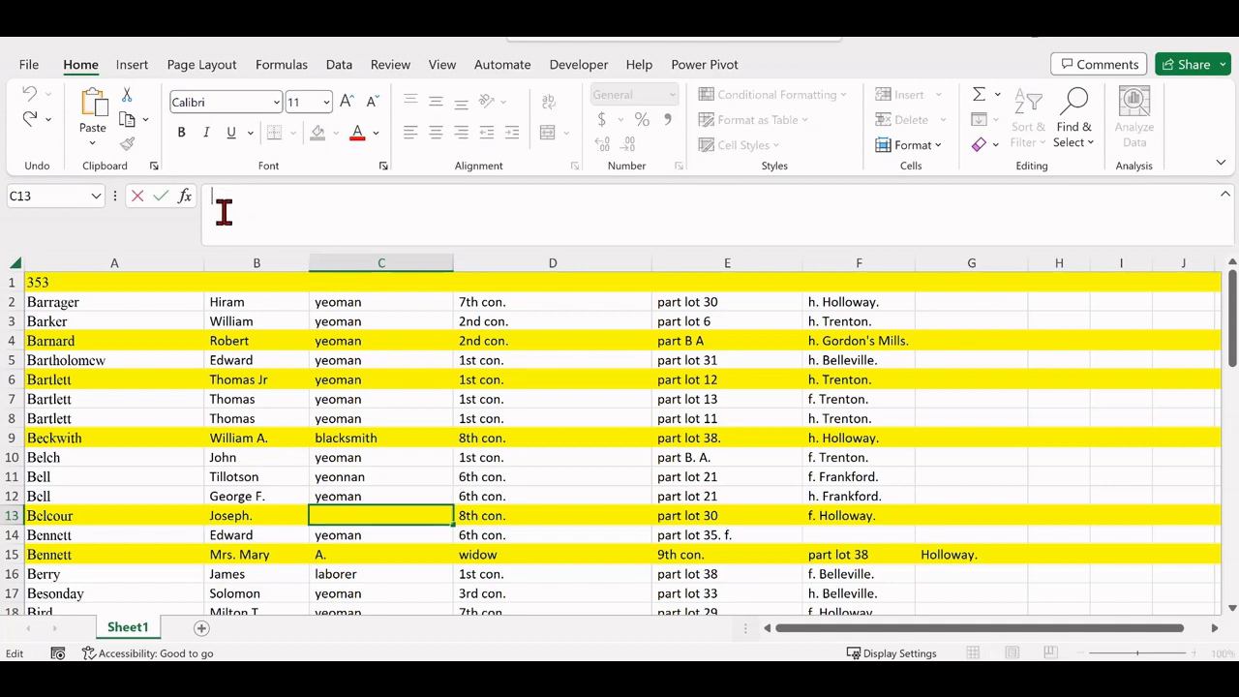
pyautogui.hotkey('ctrl', 'v')
pyautogui.press('Return')
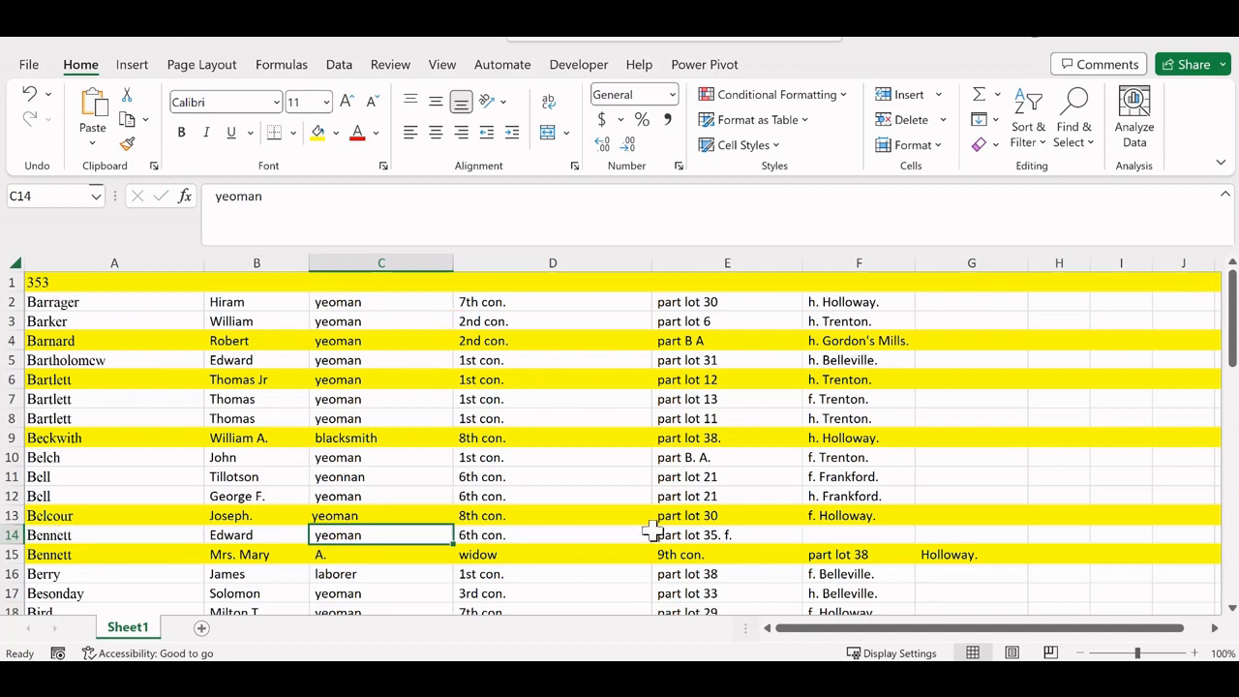
# Step: Enter "f. Stirling" as the residence in cell F14
pyautogui.click(811, 532)
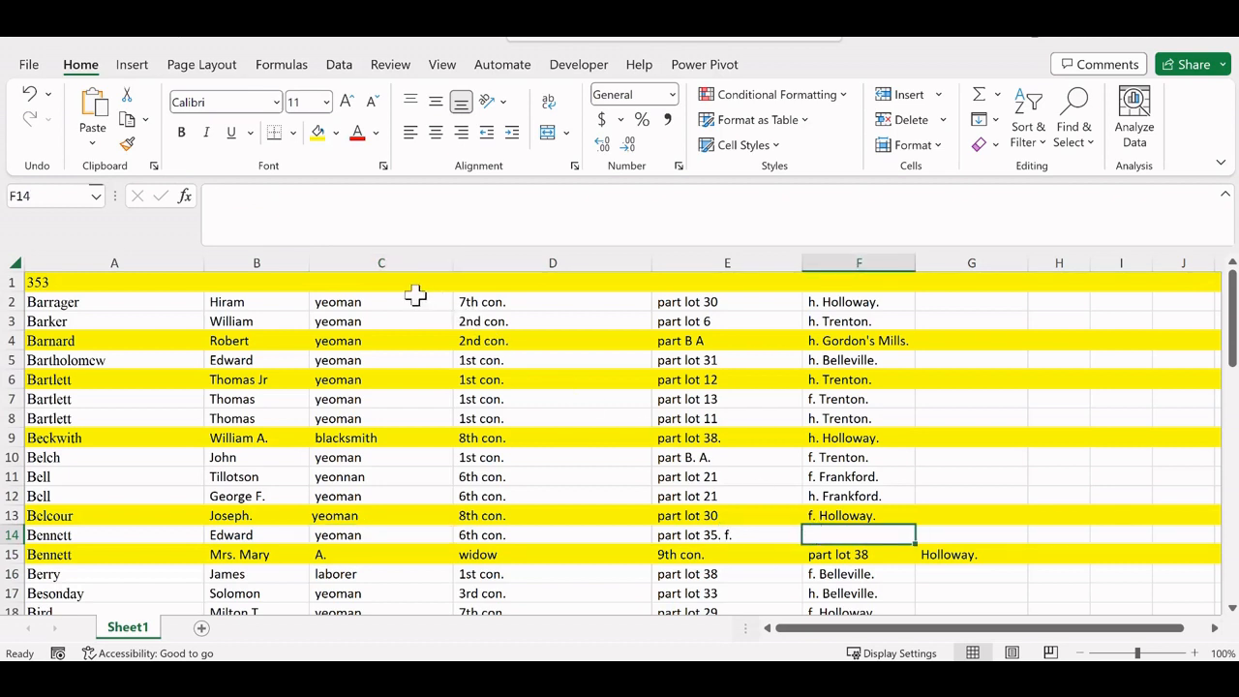
pyautogui.write('f.')
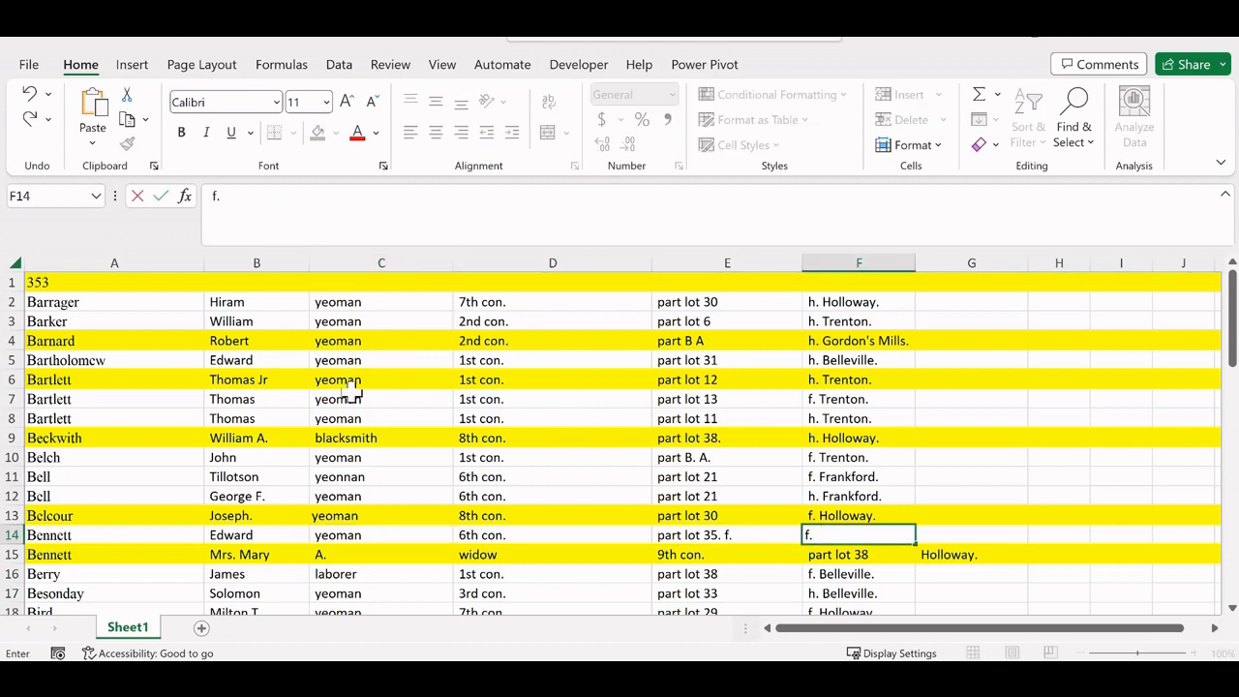
pyautogui.click(639, 533)
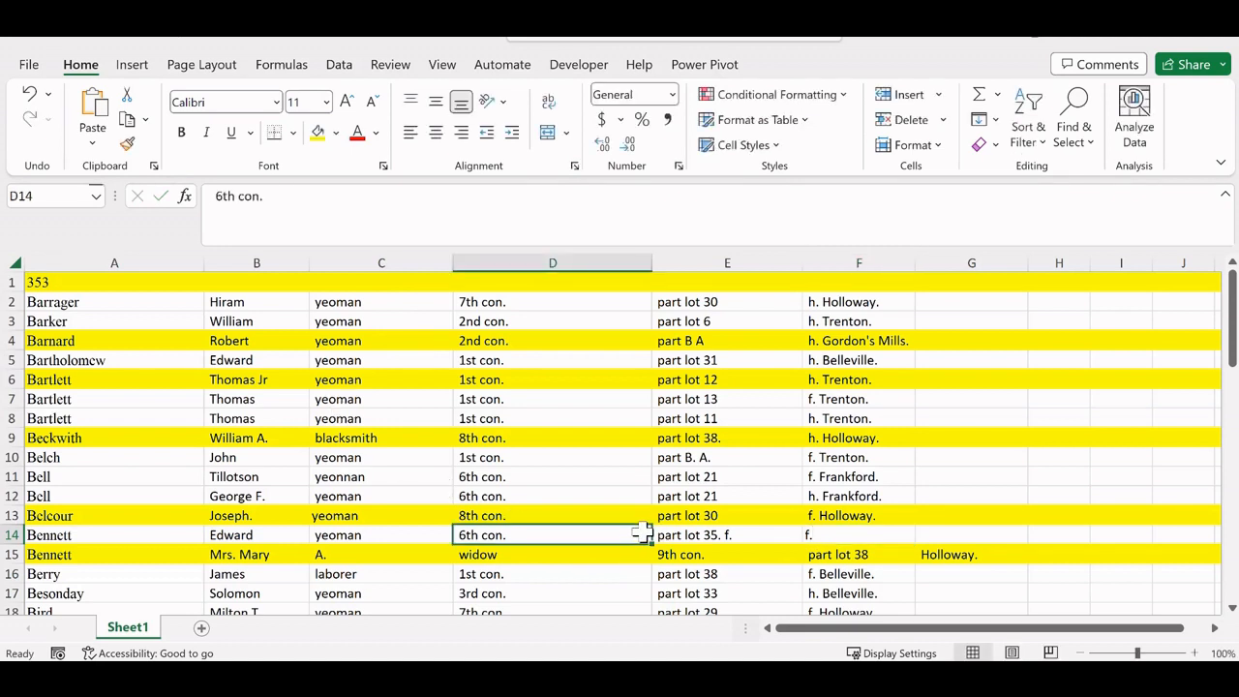
pyautogui.click(830, 534)
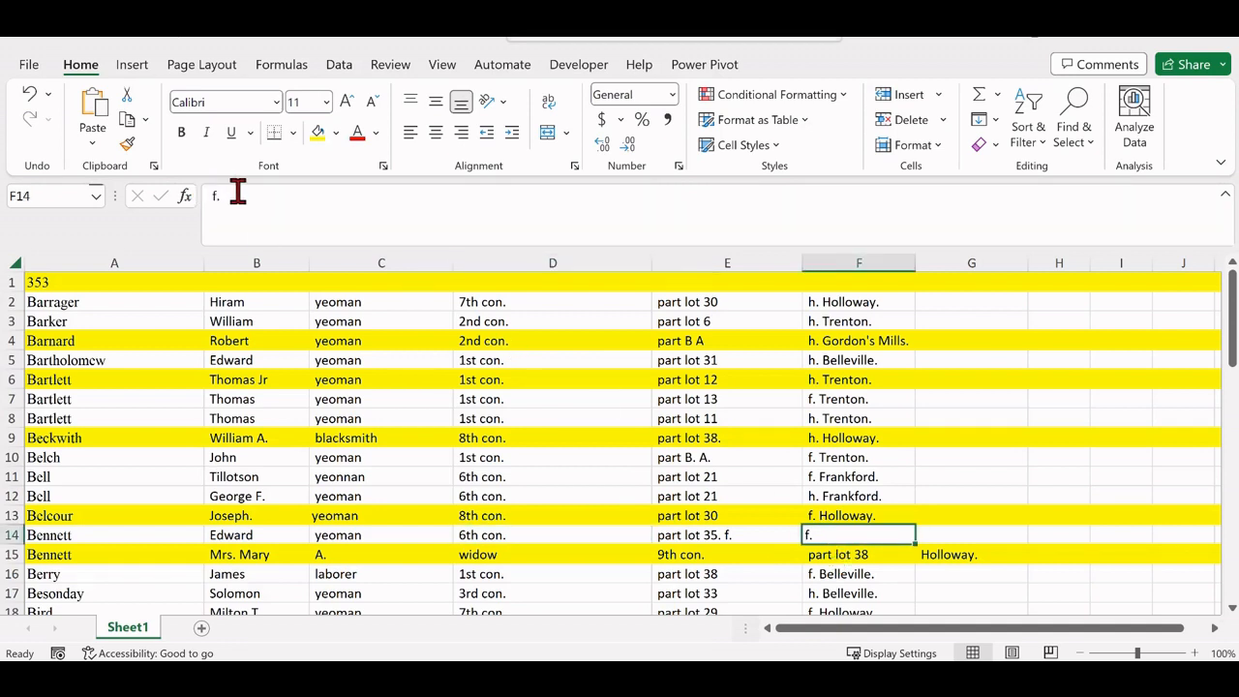
pyautogui.click(243, 194)
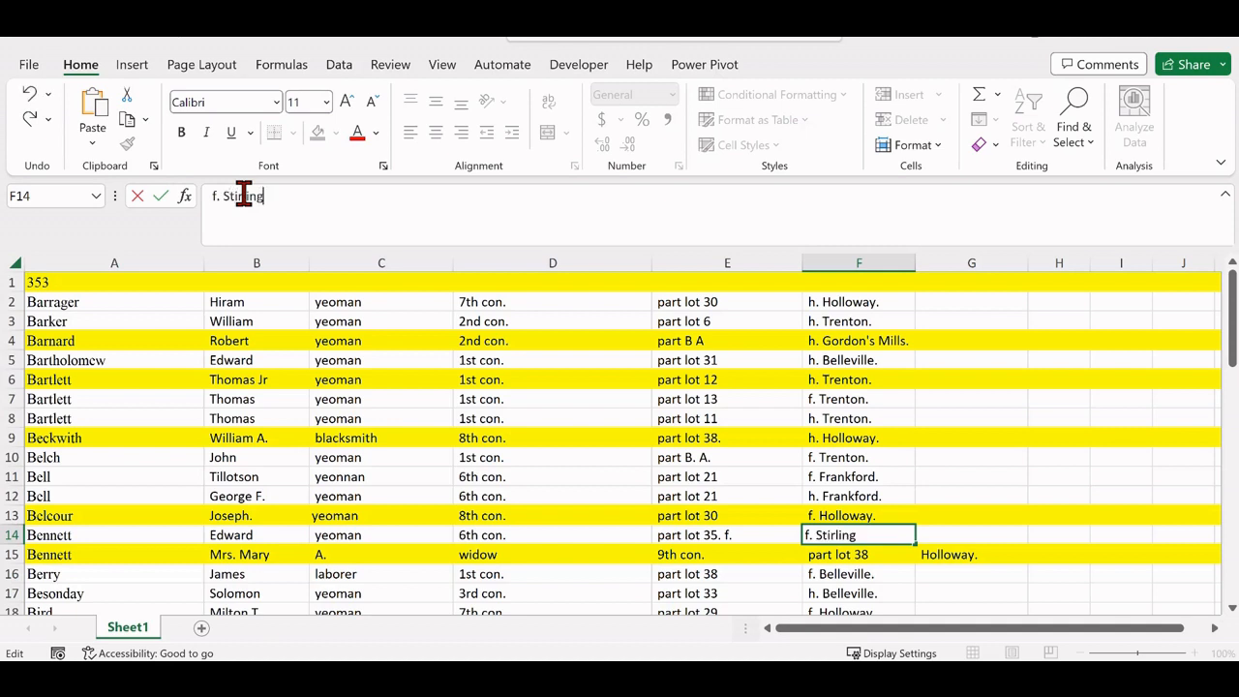
# Step: Remove the trailing period and stray "f." from E14 so it reads "part lot 35"
pyautogui.click(658, 532)
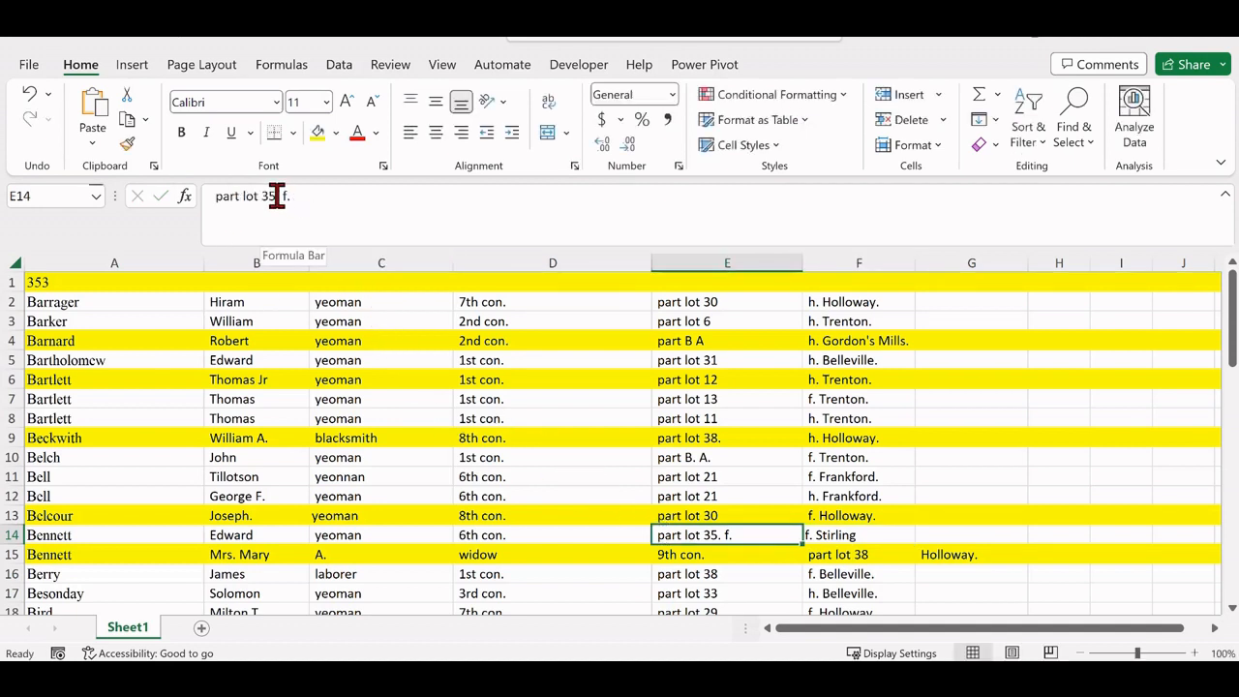
pyautogui.moveTo(276, 196); pyautogui.dragTo(315, 195)
pyautogui.press('BackSpace')
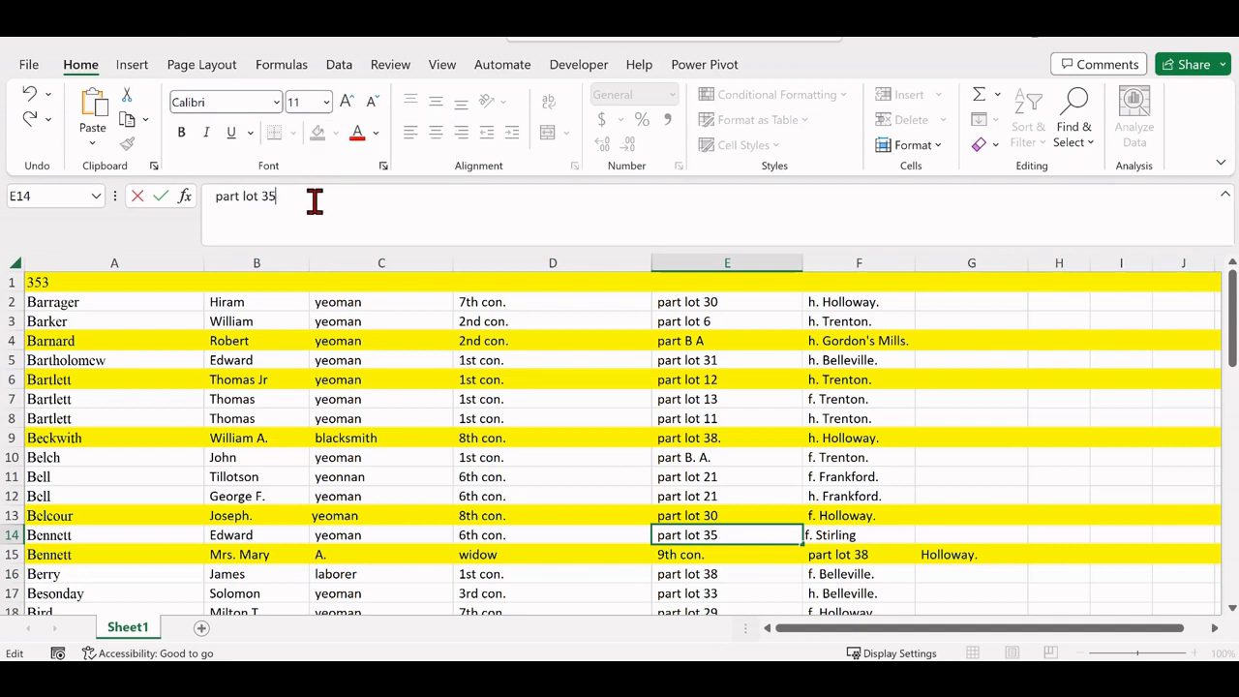
pyautogui.click(598, 519)
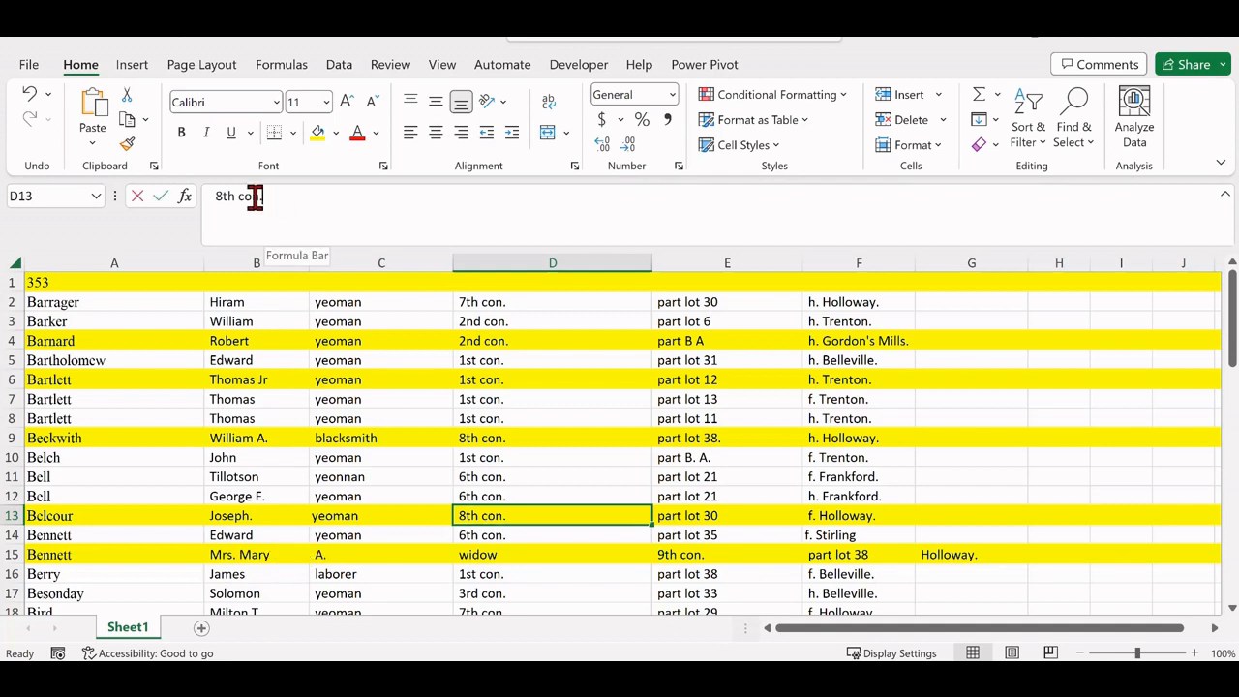
# Step: Append the middle initial "A" to the given name in cell B15
pyautogui.moveTo(261, 196); pyautogui.dragTo(210, 197)
pyautogui.click(254, 555)
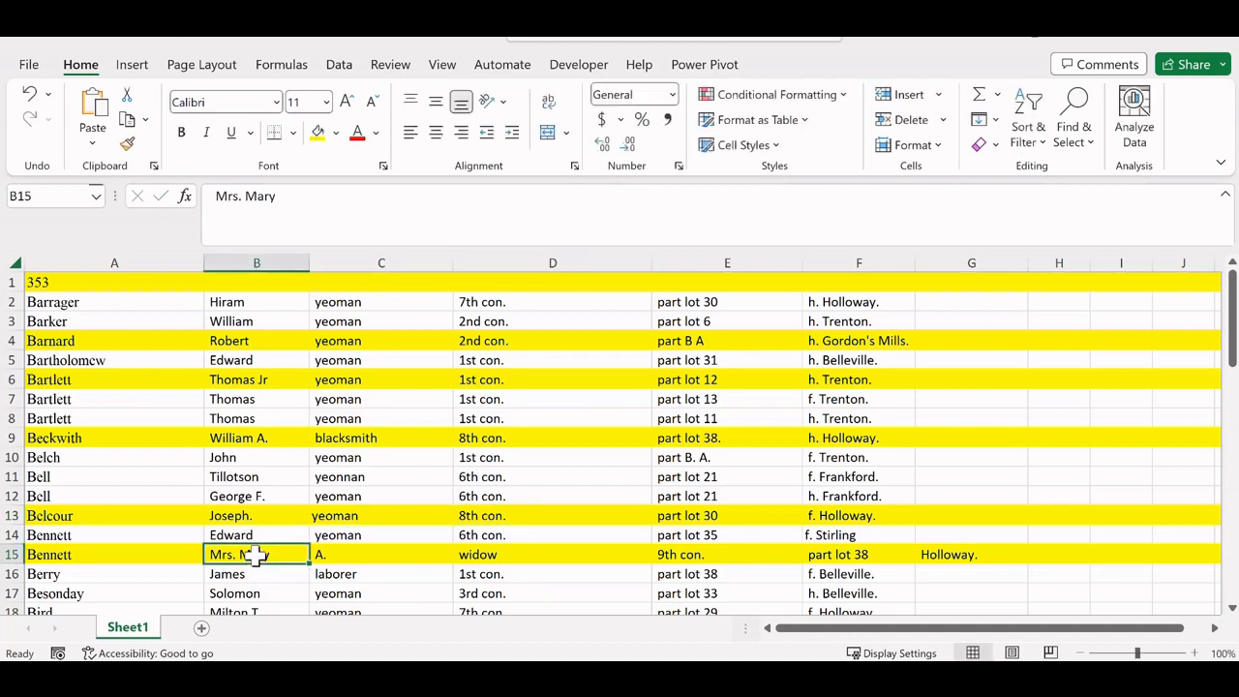
pyautogui.click(305, 205)
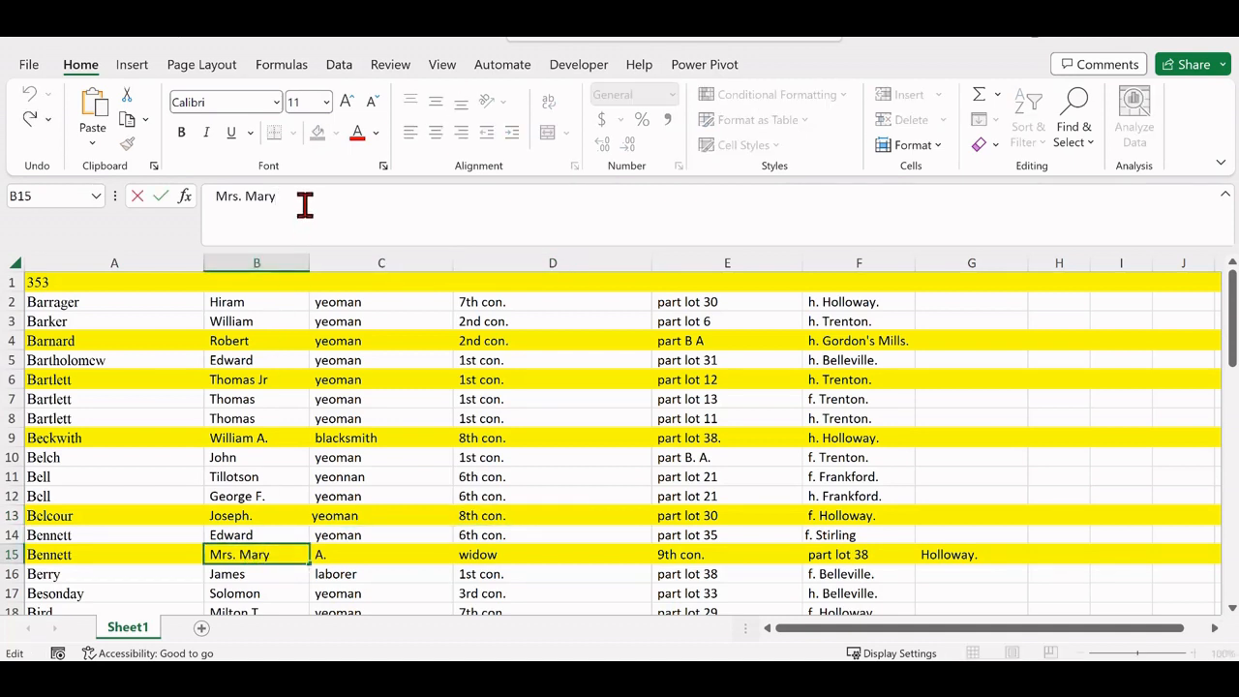
pyautogui.write('A')
pyautogui.click(375, 571)
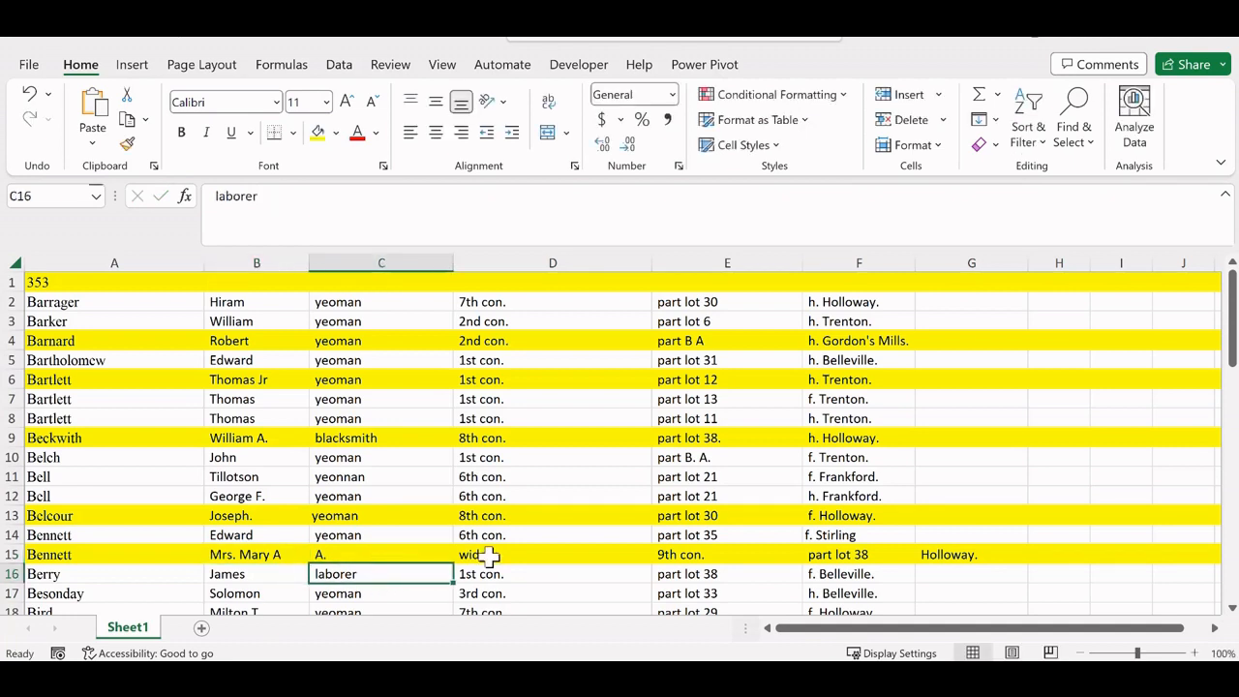
# Step: Move the entries in D15:G15 back one column so they start in C15, overwriting the stray initial
pyautogui.moveTo(489, 554); pyautogui.dragTo(931, 553)
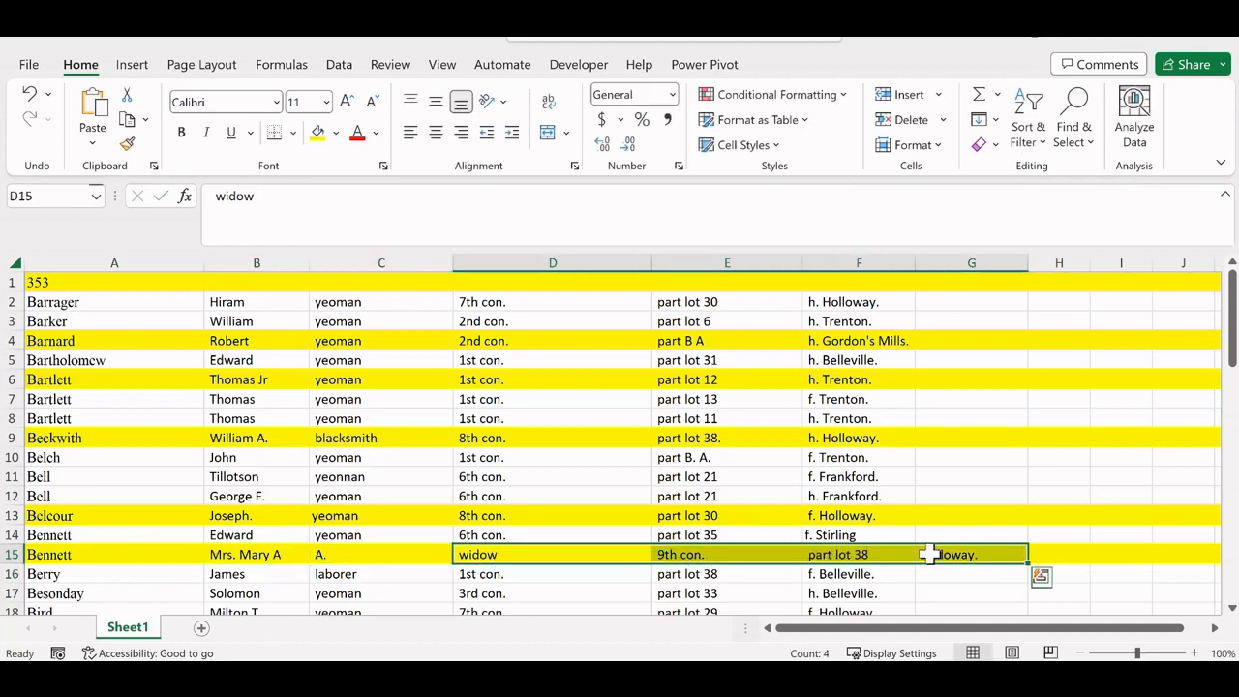
pyautogui.hotkey('ctrl', 'x')
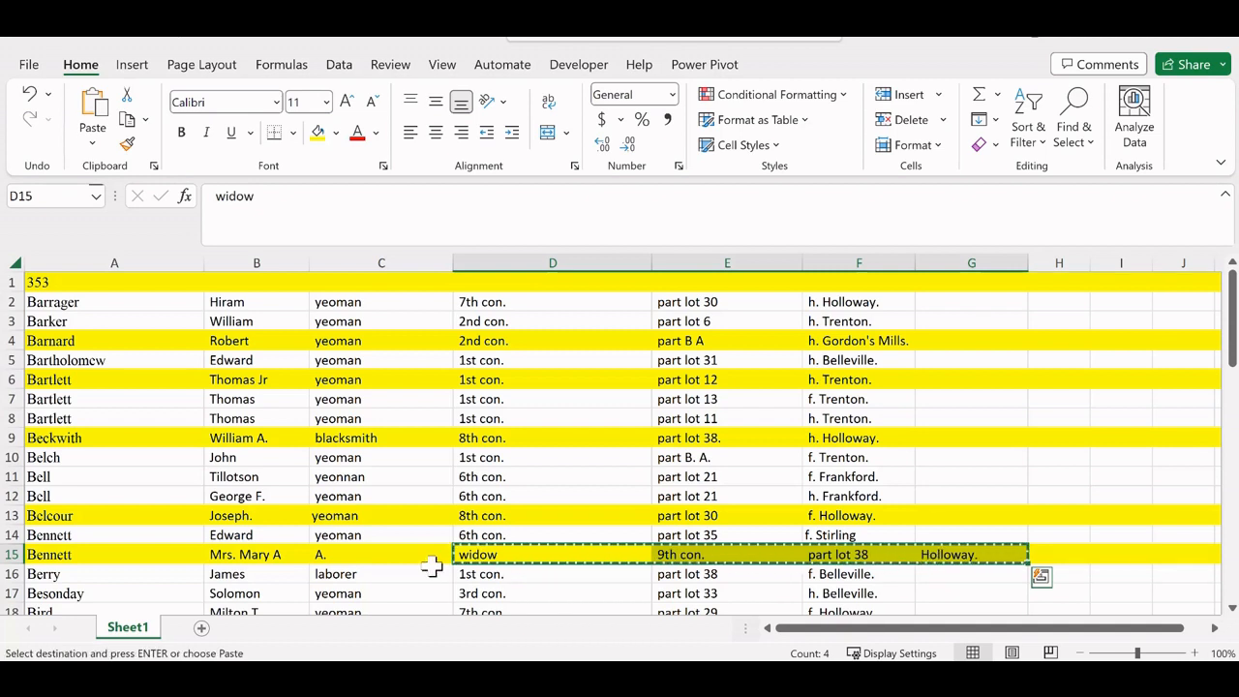
pyautogui.click(424, 555)
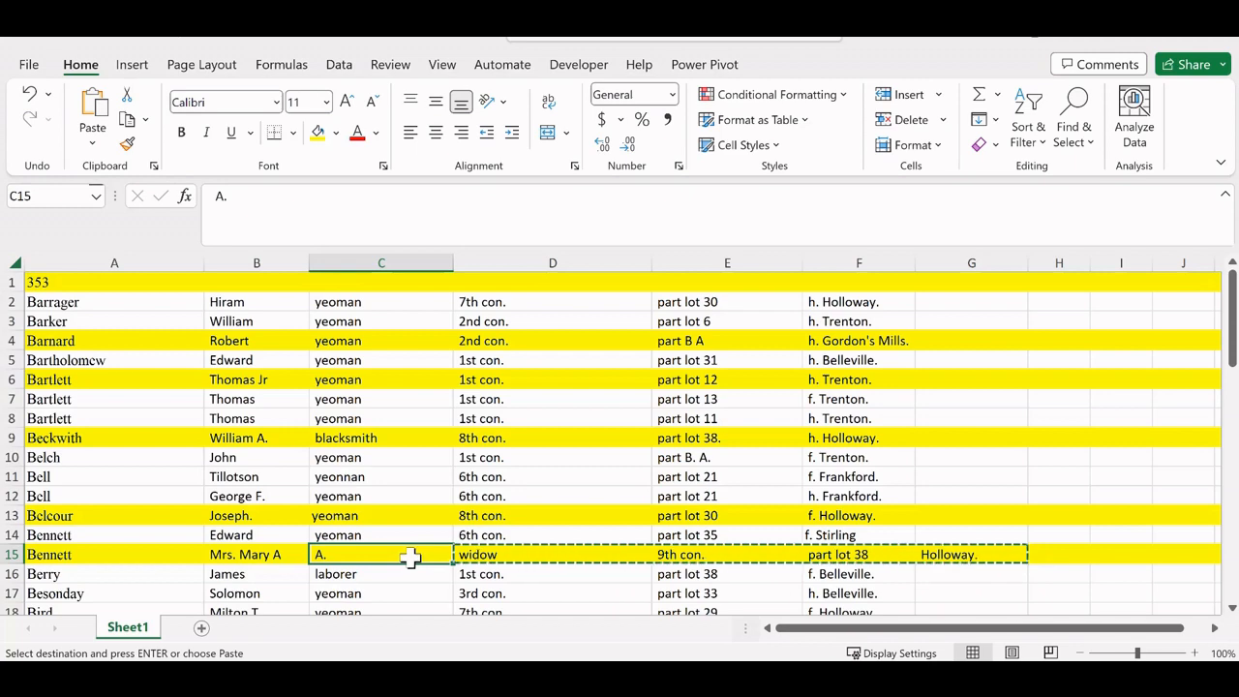
pyautogui.hotkey('ctrl', 'v')
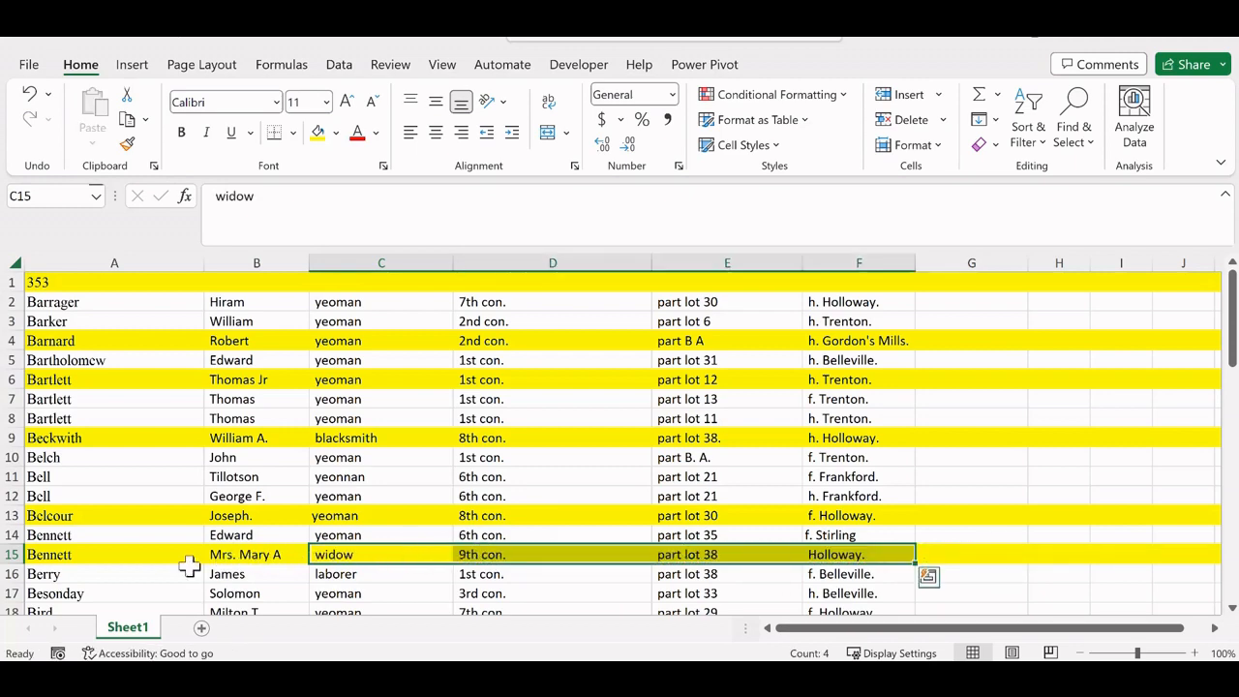
# Step: Replace the misread "1" in F22 with "f" so the residence reads "f. Wallbridge."
pyautogui.scroll(-2, 147, 568)
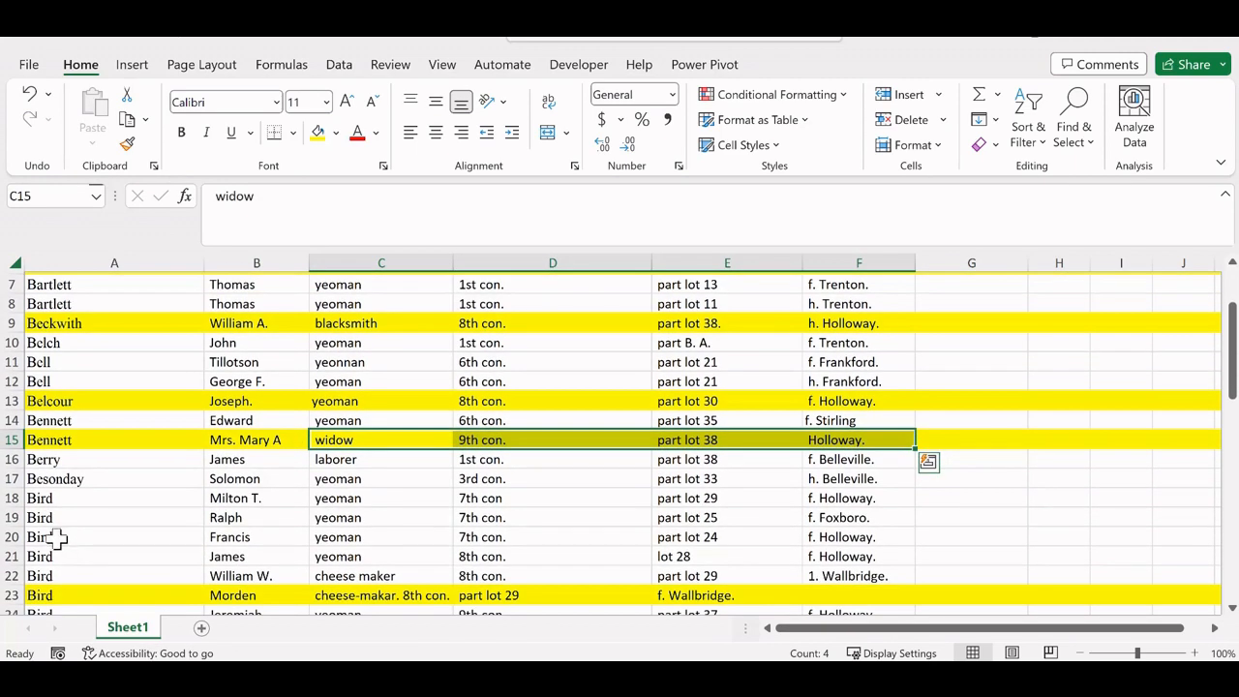
pyautogui.scroll(-1, 56, 539)
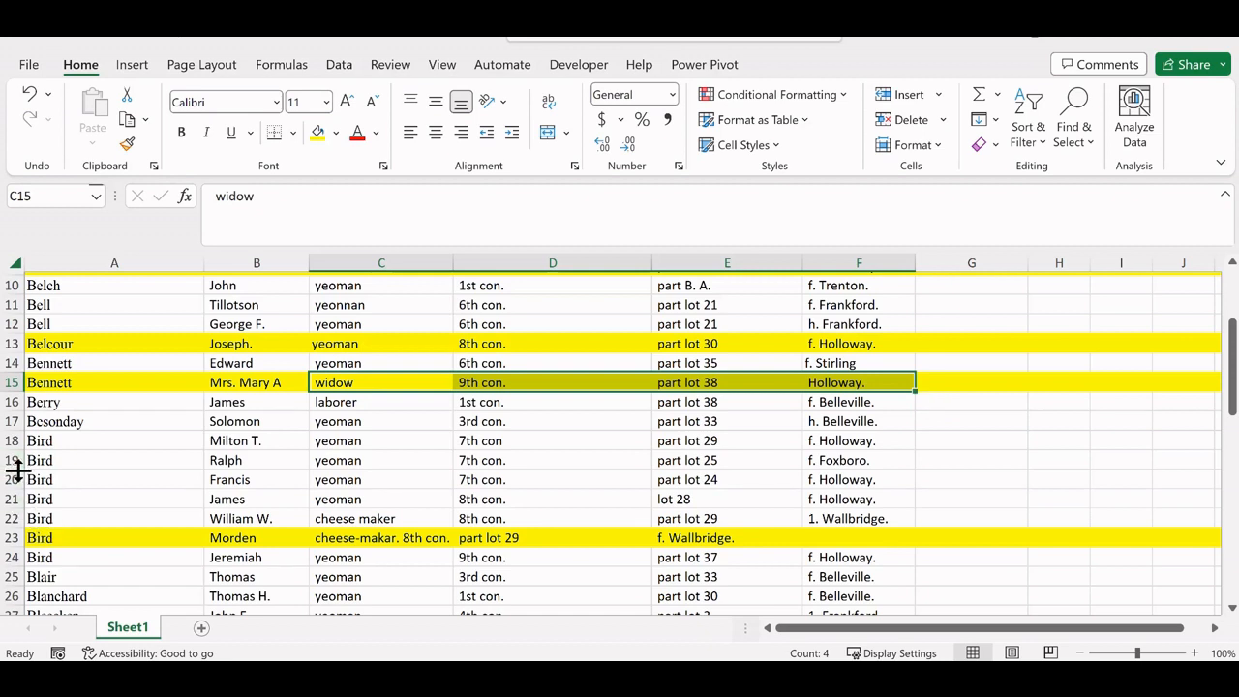
pyautogui.click(832, 519)
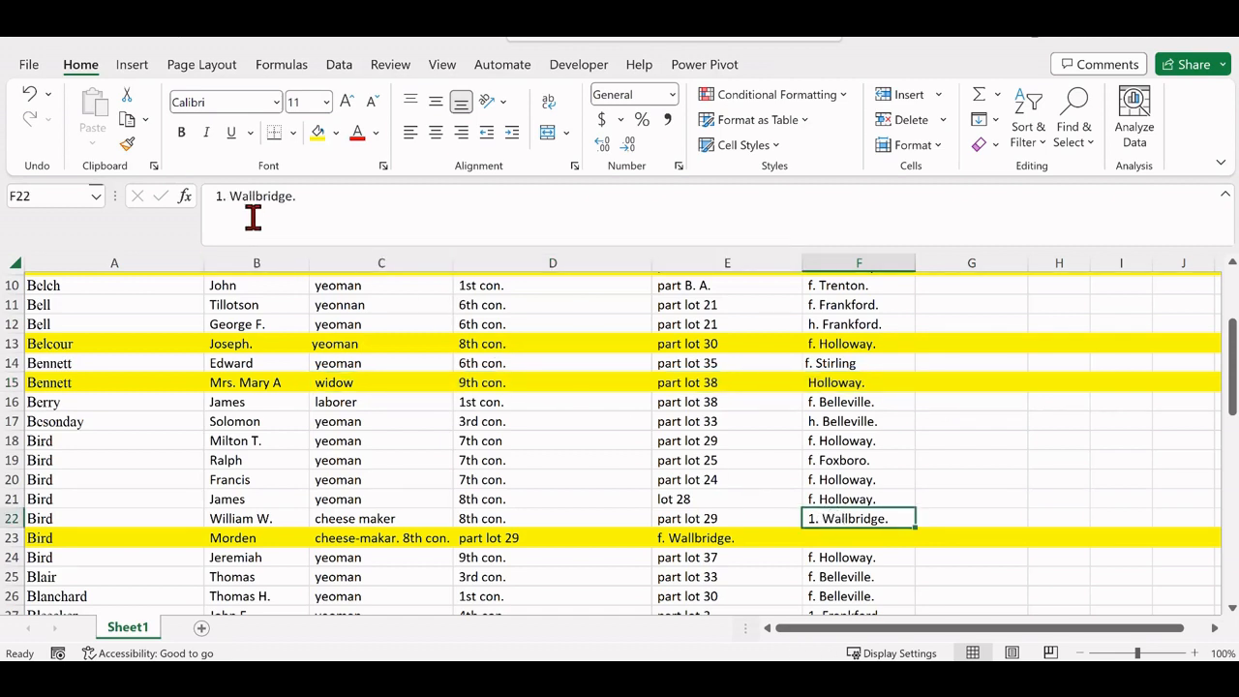
pyautogui.click(222, 196)
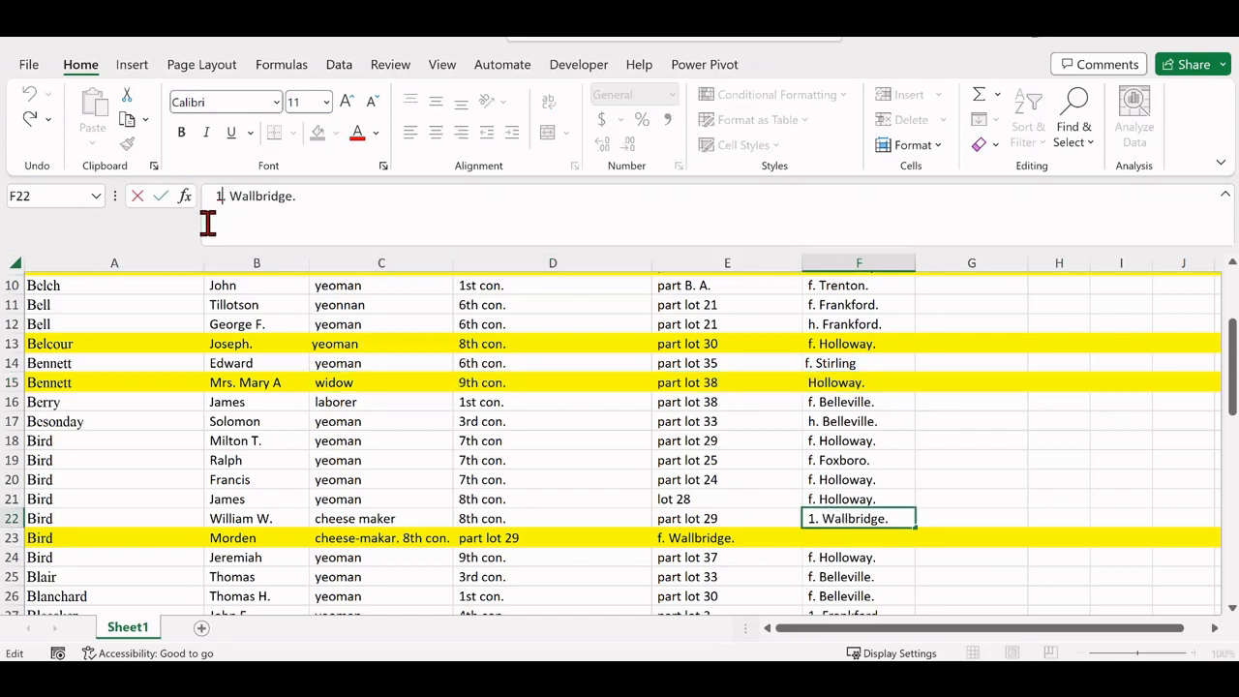
pyautogui.press('BackSpace')
pyautogui.write('f')
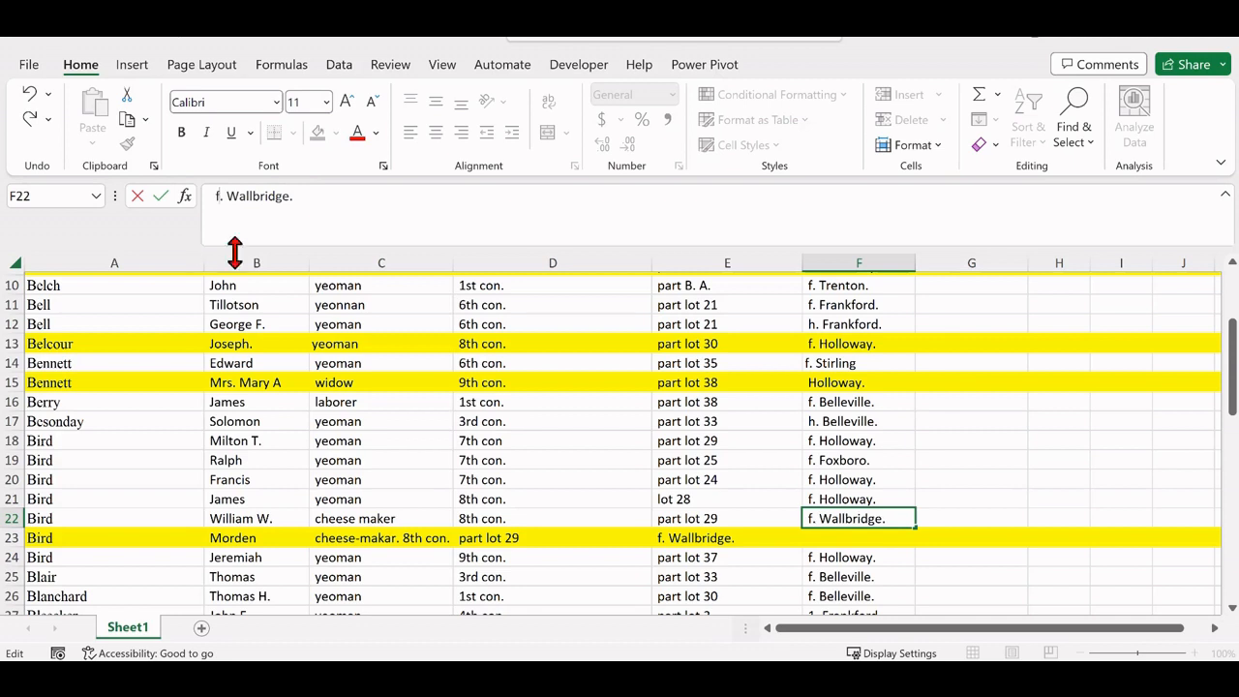
pyautogui.click(874, 465)
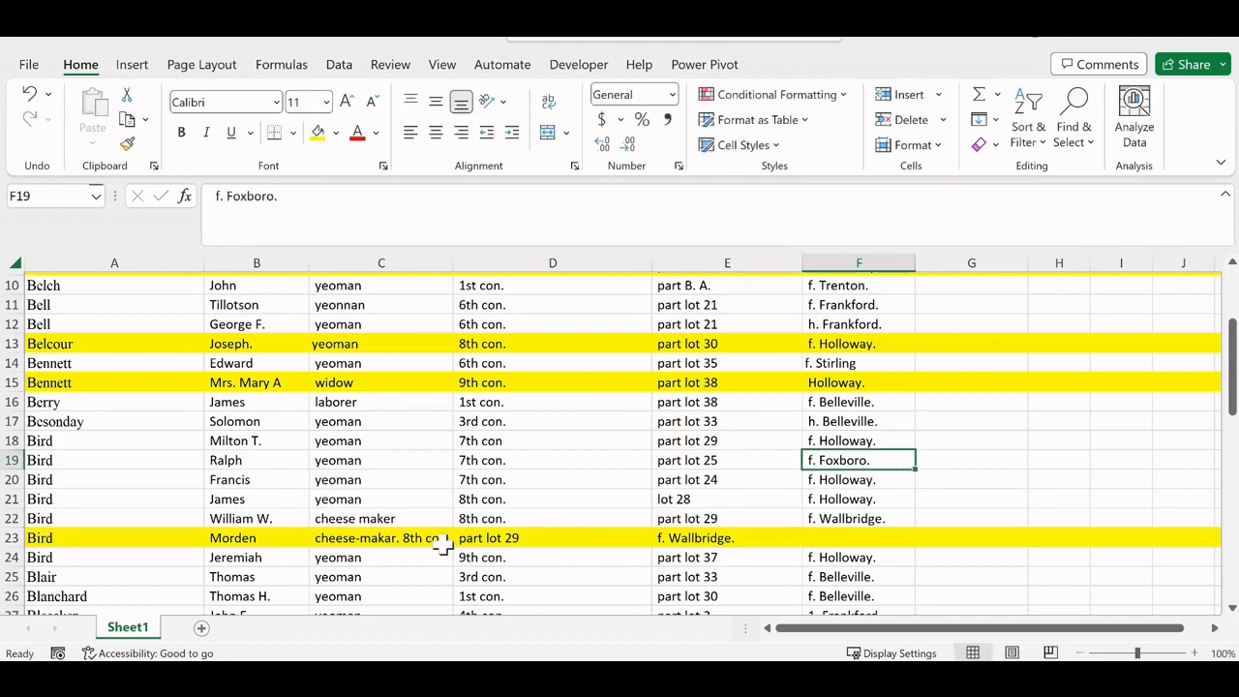
# Step: Shift the lot and residence entries in D23:E23 one column over so they start in E23
pyautogui.click(5, 537)
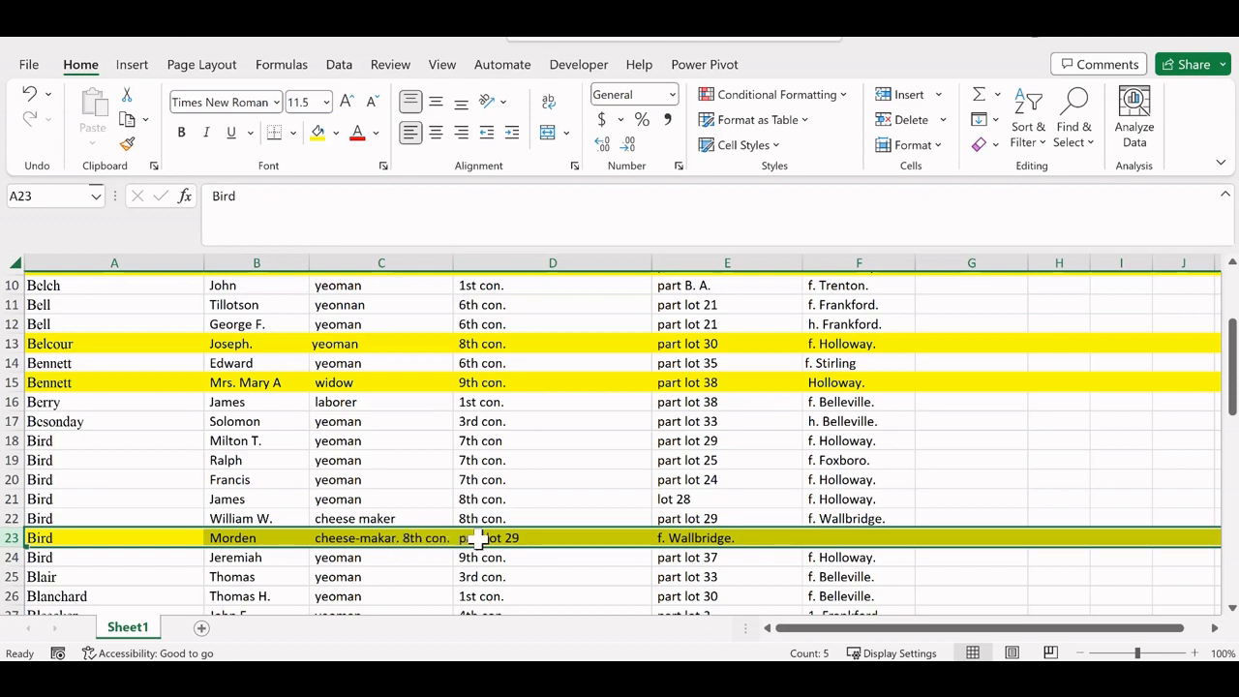
pyautogui.moveTo(479, 539); pyautogui.dragTo(673, 539)
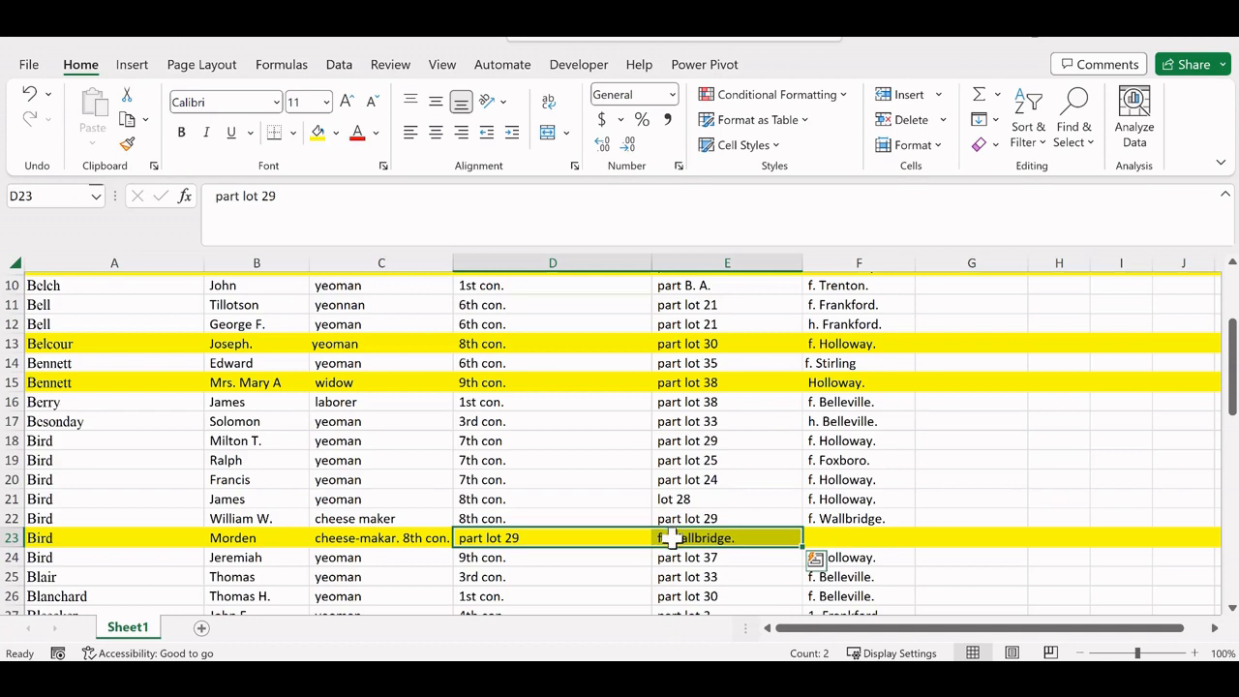
pyautogui.hotkey('ctrl', 'c')
pyautogui.click(735, 539)
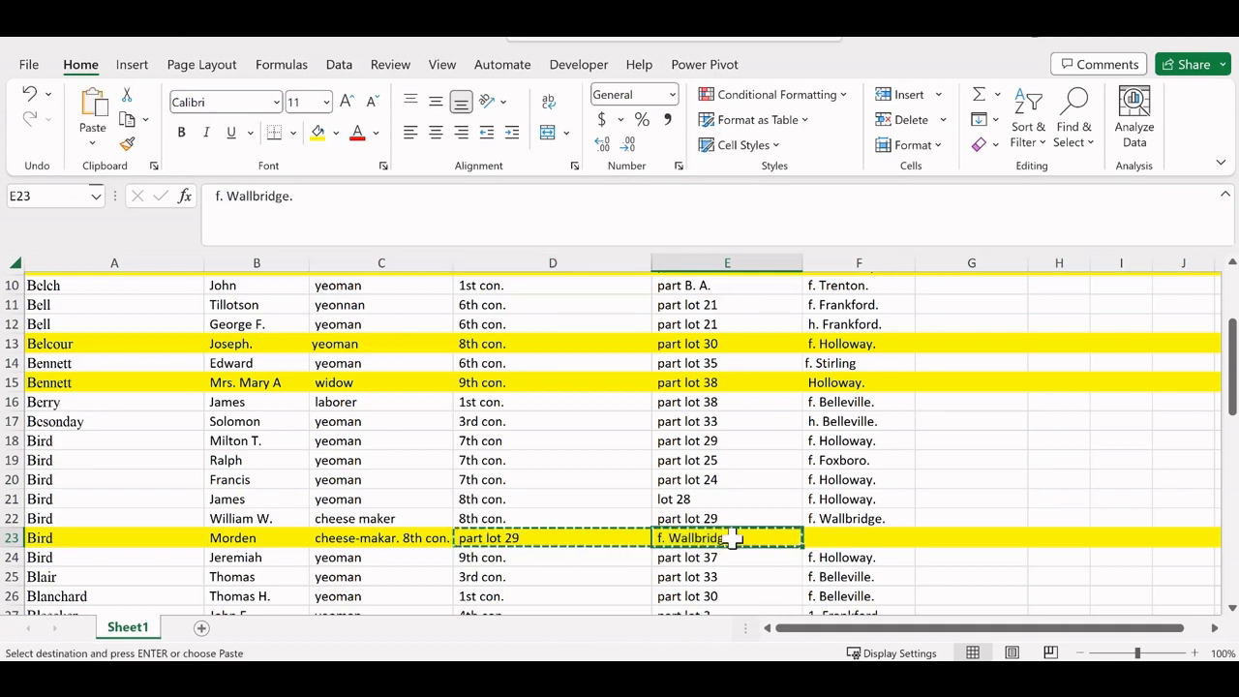
pyautogui.hotkey('ctrl', 'v')
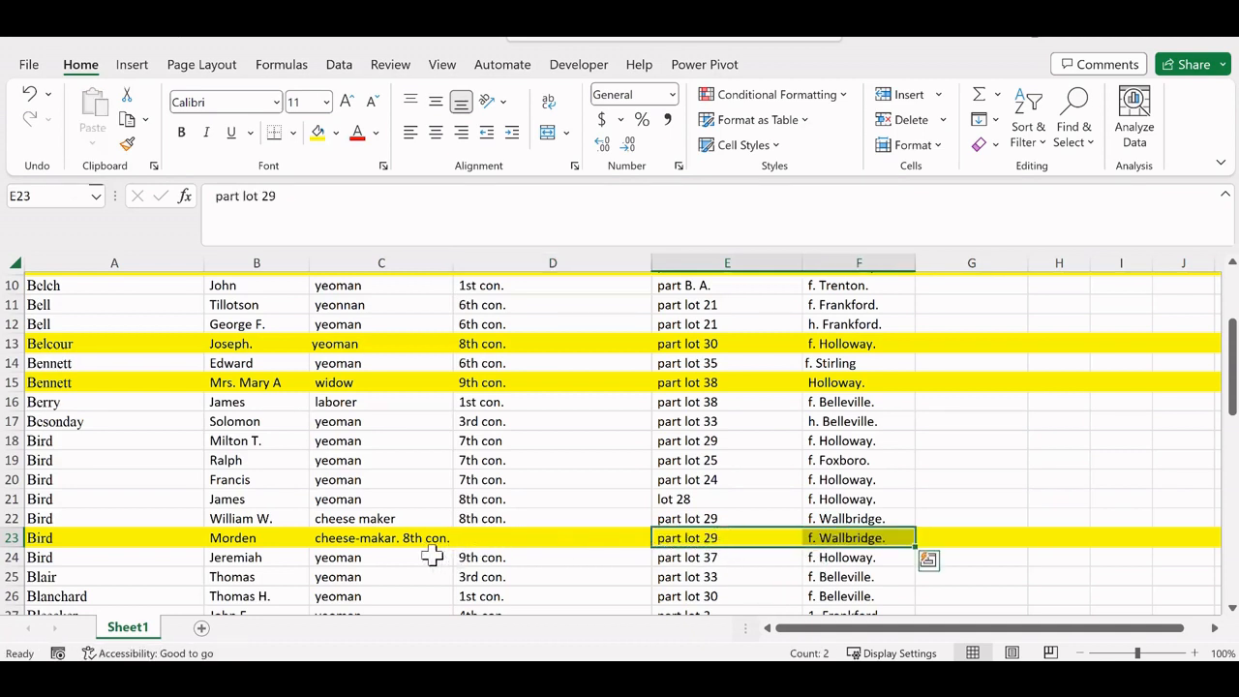
# Step: Move "8th con." from C23 into the empty cell D23, keeping only the occupation in C23
pyautogui.click(379, 542)
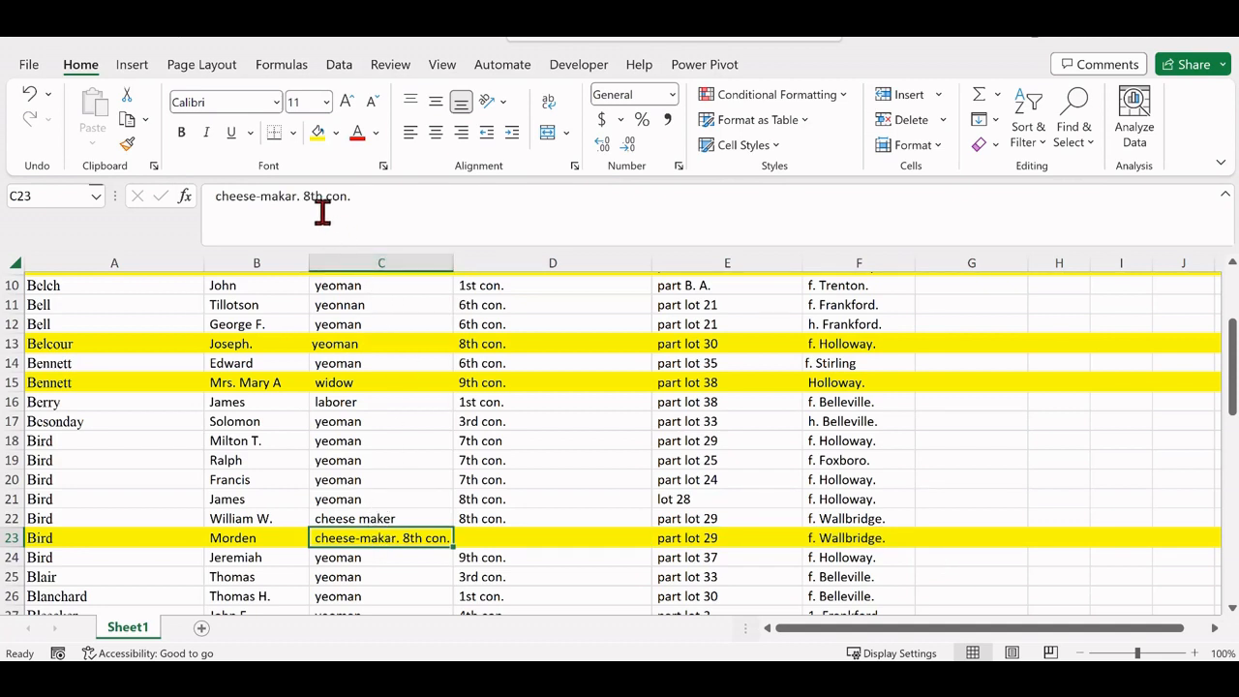
pyautogui.moveTo(302, 196); pyautogui.dragTo(366, 198)
pyautogui.hotkey('ctrl', 'x')
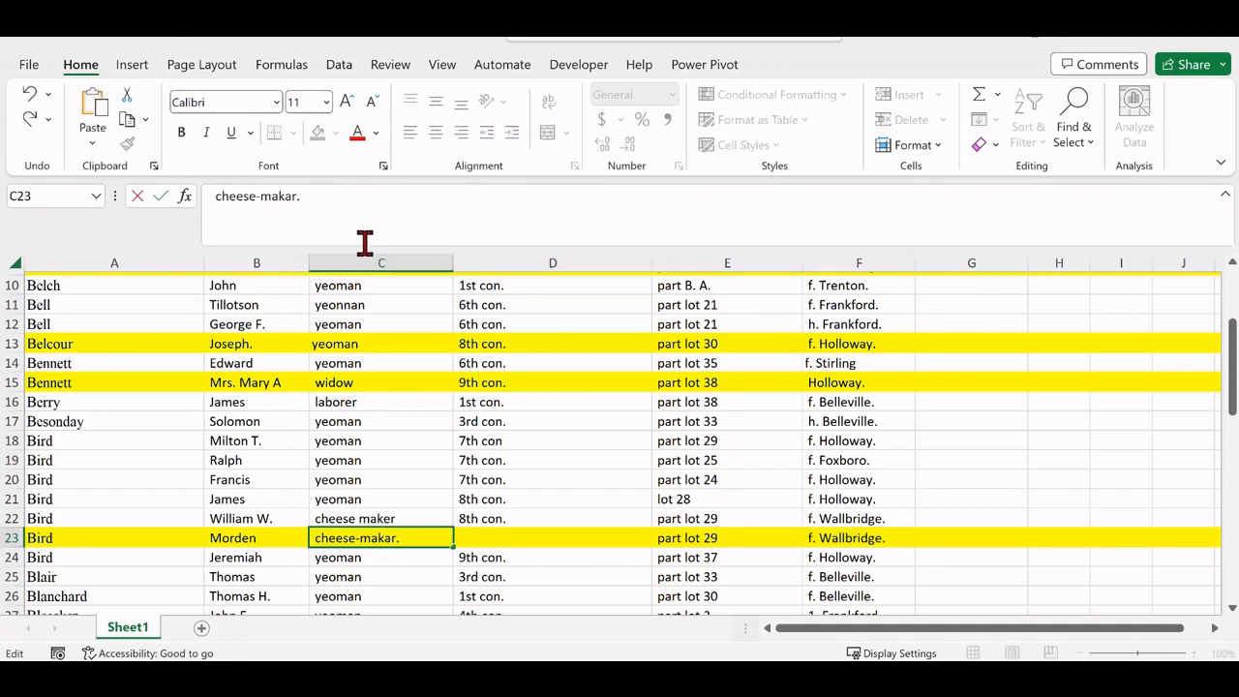
pyautogui.press('Return')
pyautogui.click(474, 540)
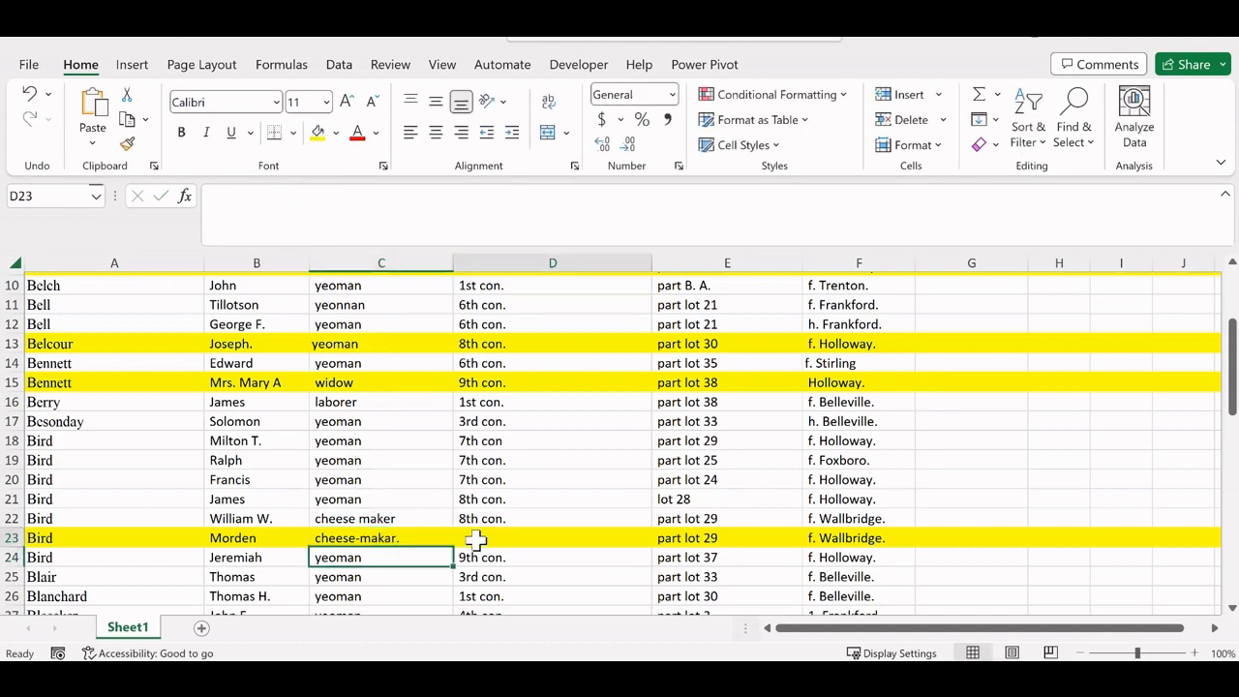
pyautogui.click(248, 199)
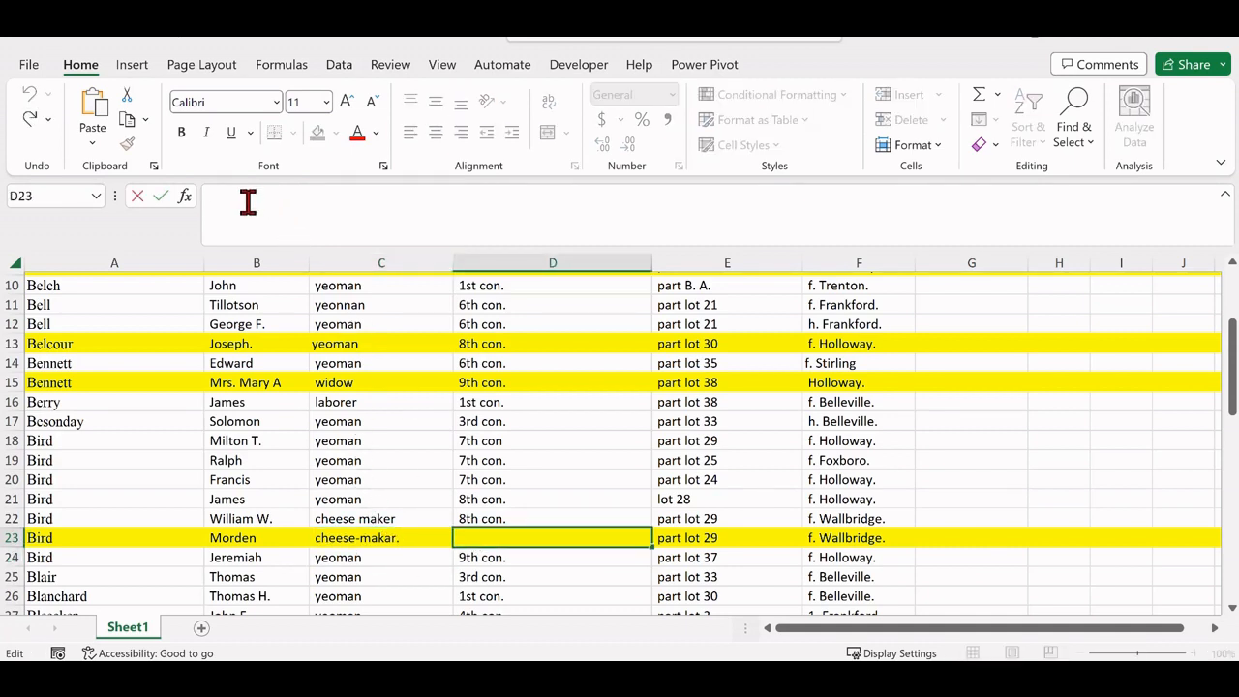
pyautogui.hotkey('ctrl', 'v')
pyautogui.click(401, 476)
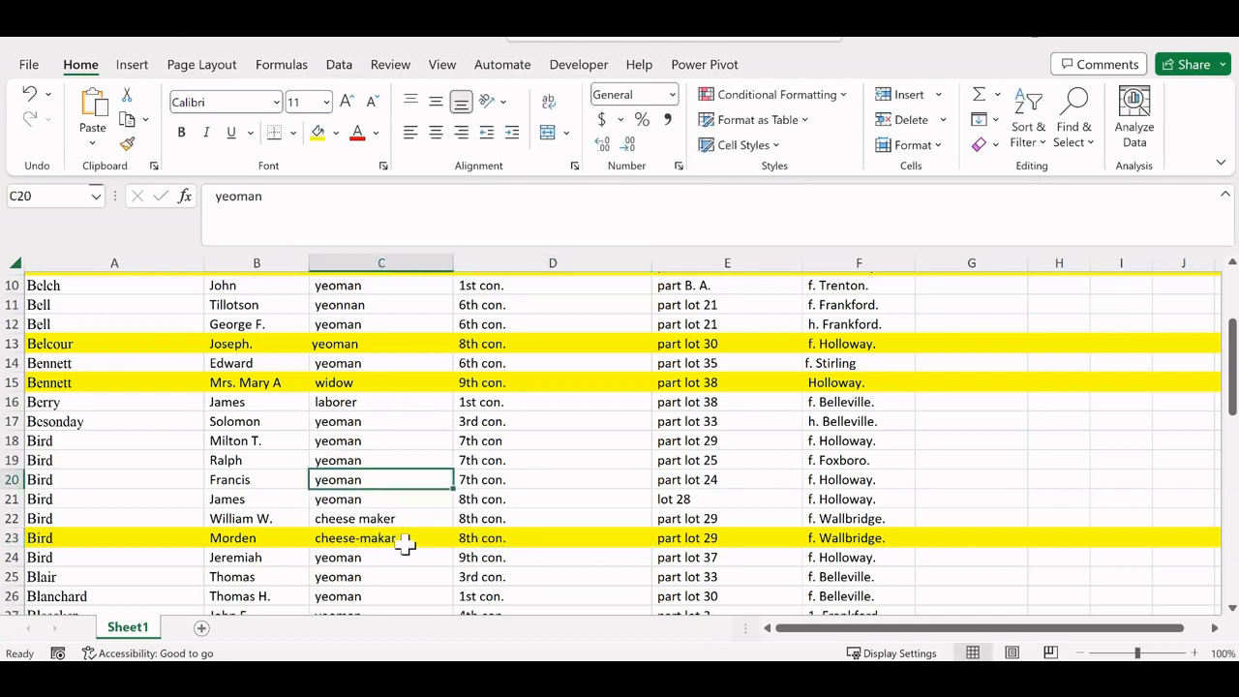
# Step: Fill the occupation "cheese maker" from C22 down into C23
pyautogui.press('Down')
pyautogui.press('Down')
pyautogui.hotkey('shift', 'Down')
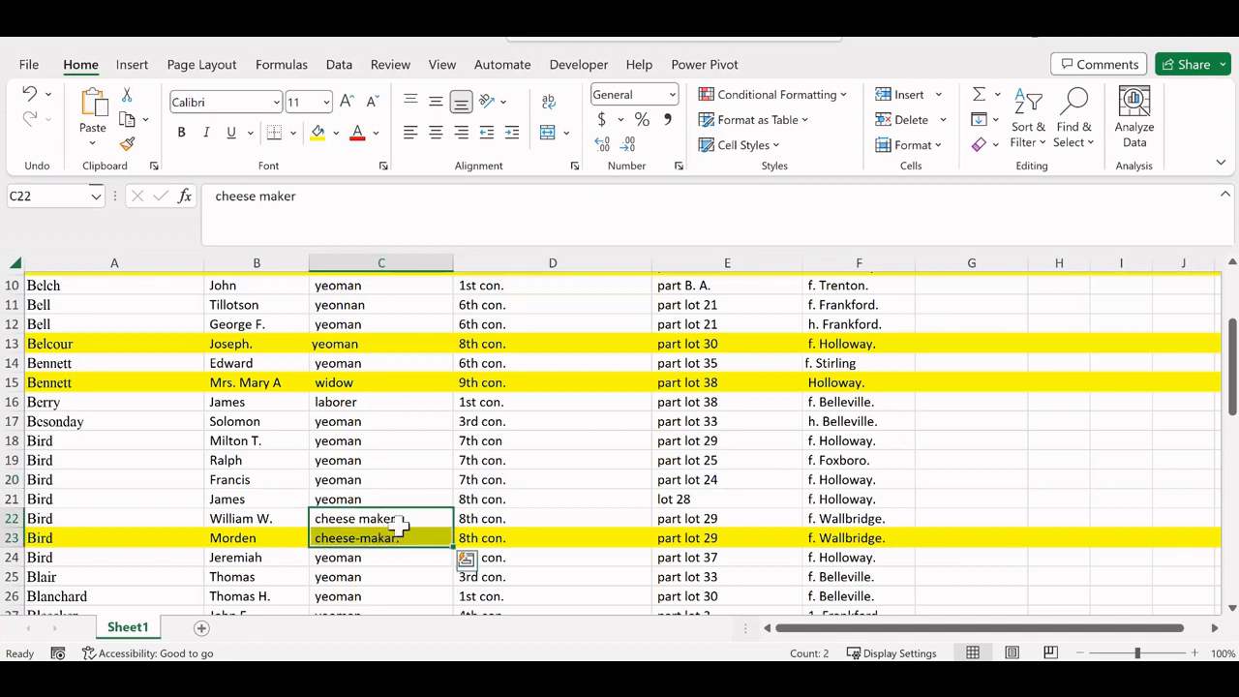
pyautogui.click(984, 131)
pyautogui.click(1011, 144)
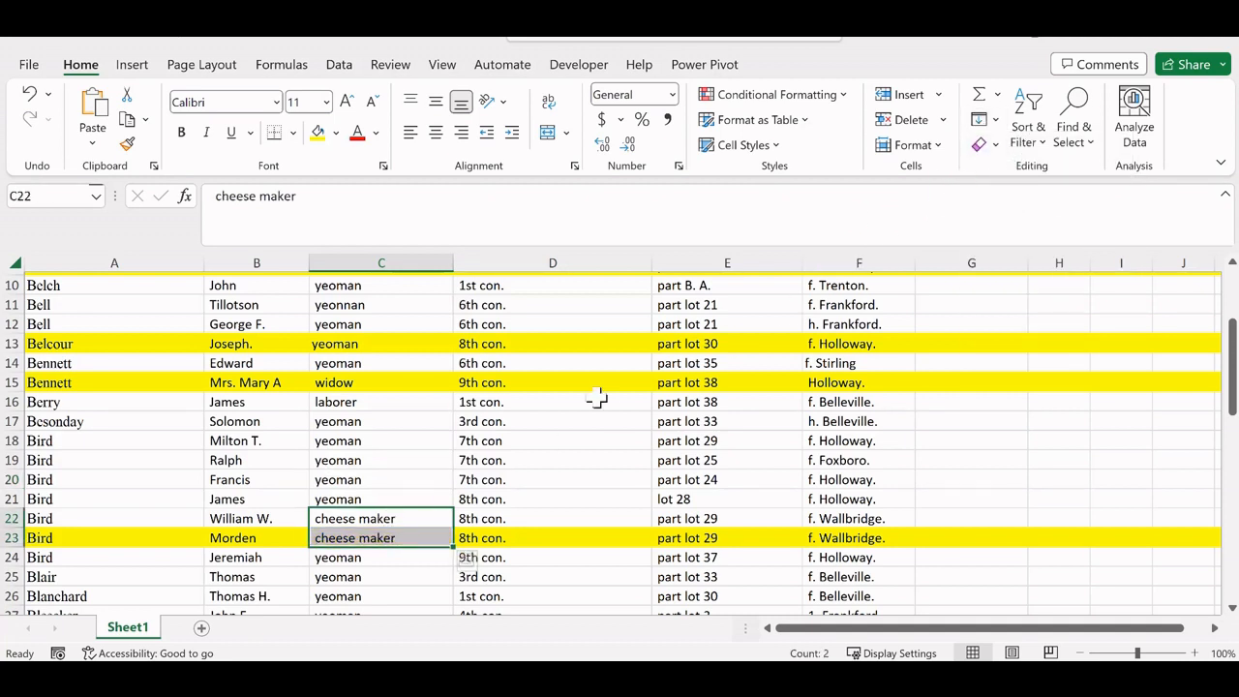
pyautogui.click(390, 560)
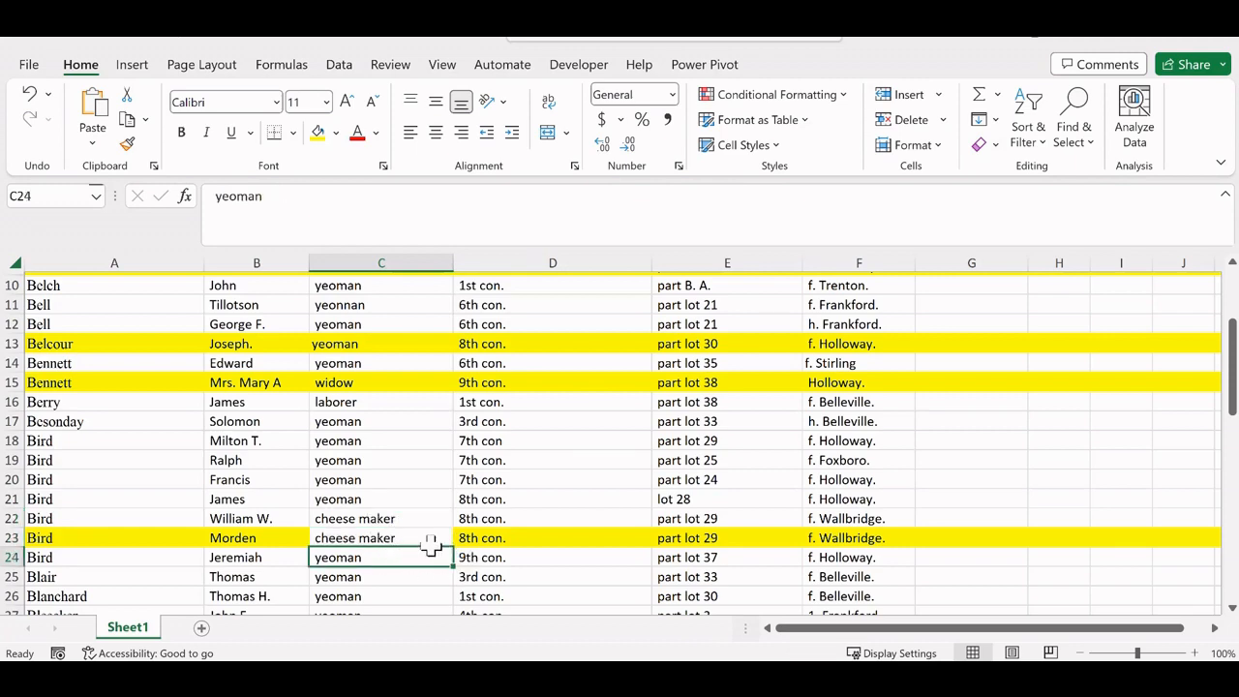
# Step: Copy the full text "7th con., part lot 33, f. Holloway." from D28 into cells E28 and F28
pyautogui.scroll(-3, 431, 547)
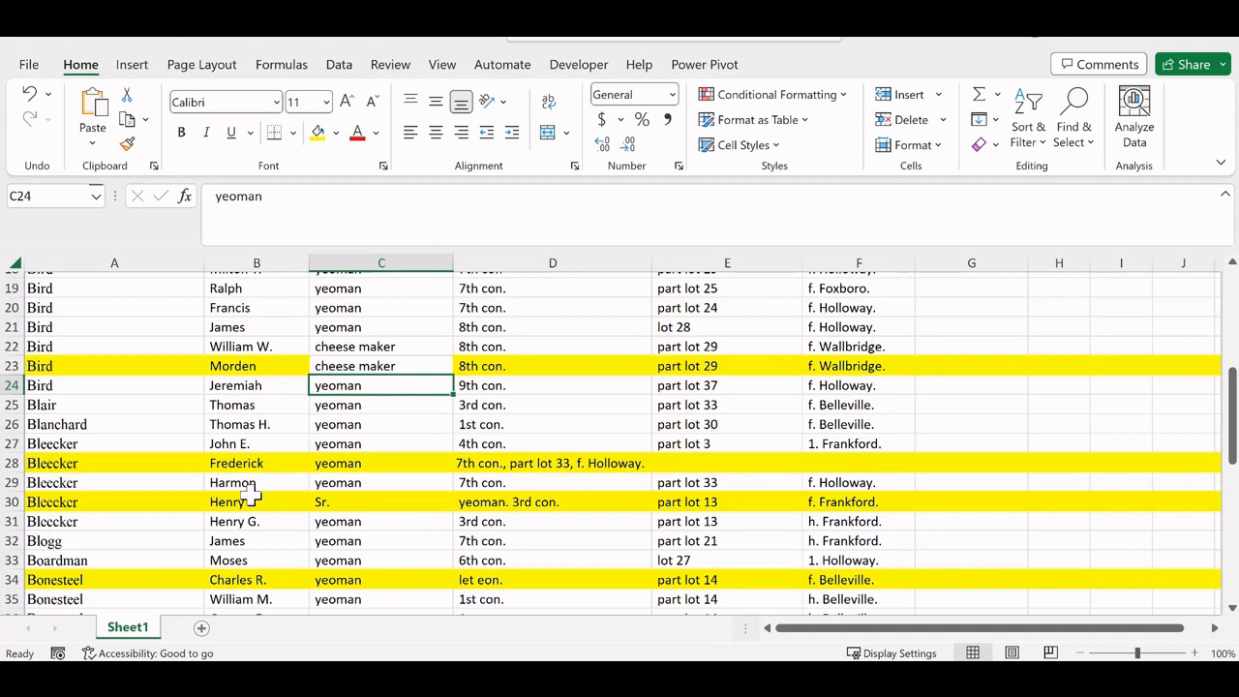
pyautogui.click(12, 463)
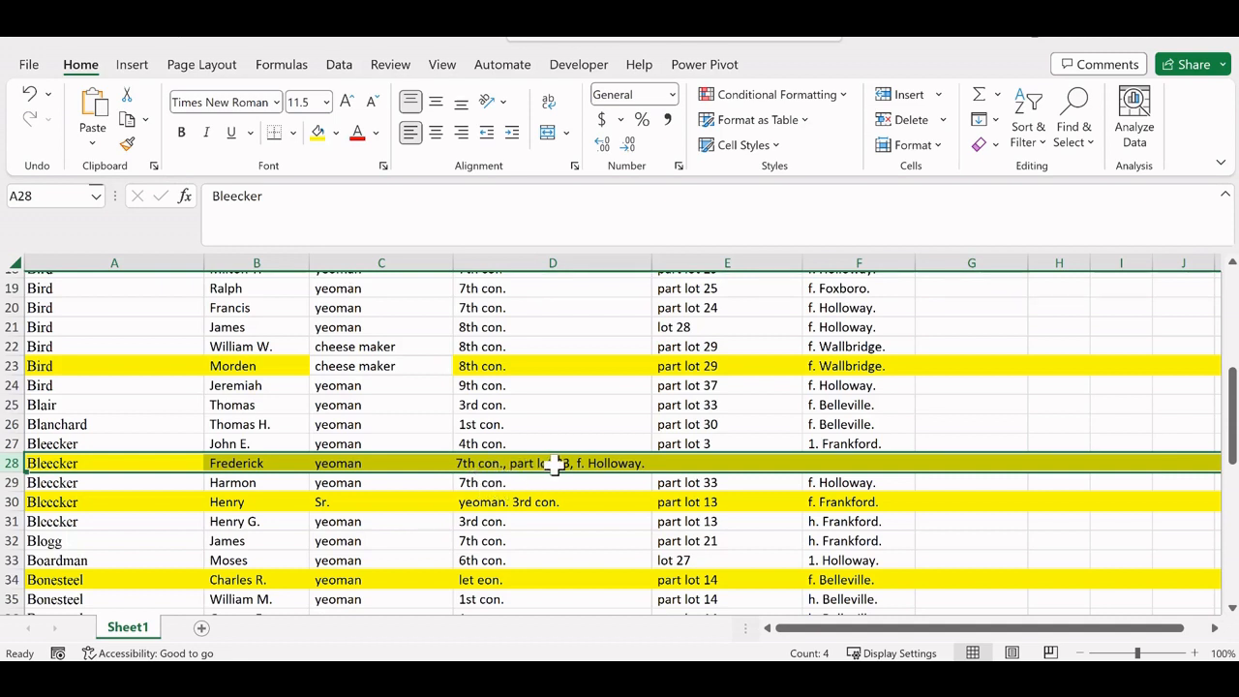
pyautogui.click(495, 462)
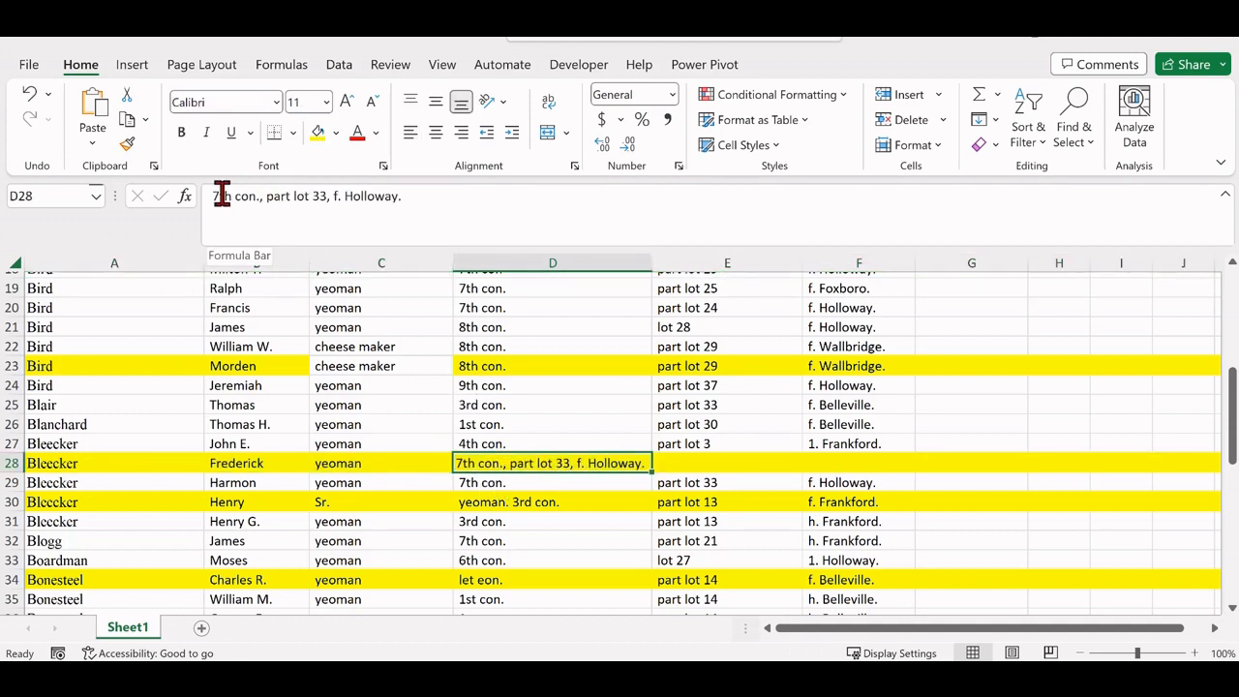
pyautogui.moveTo(214, 197); pyautogui.dragTo(420, 199)
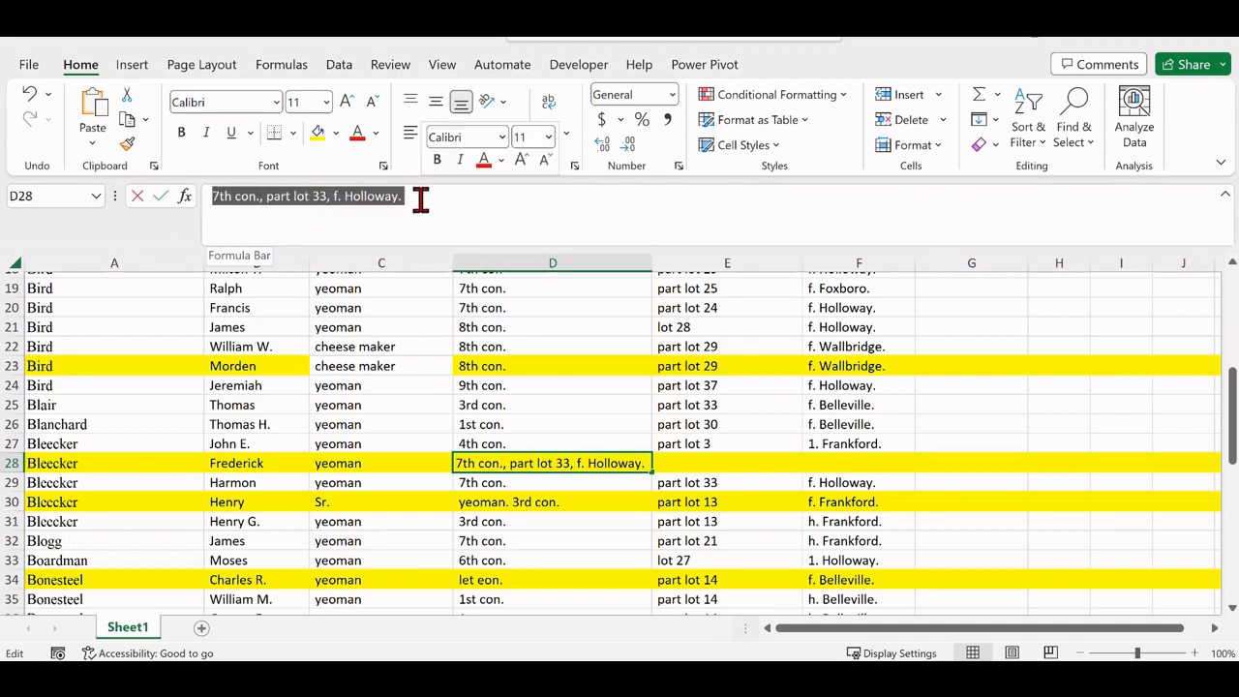
pyautogui.click(689, 464)
pyautogui.click(301, 201)
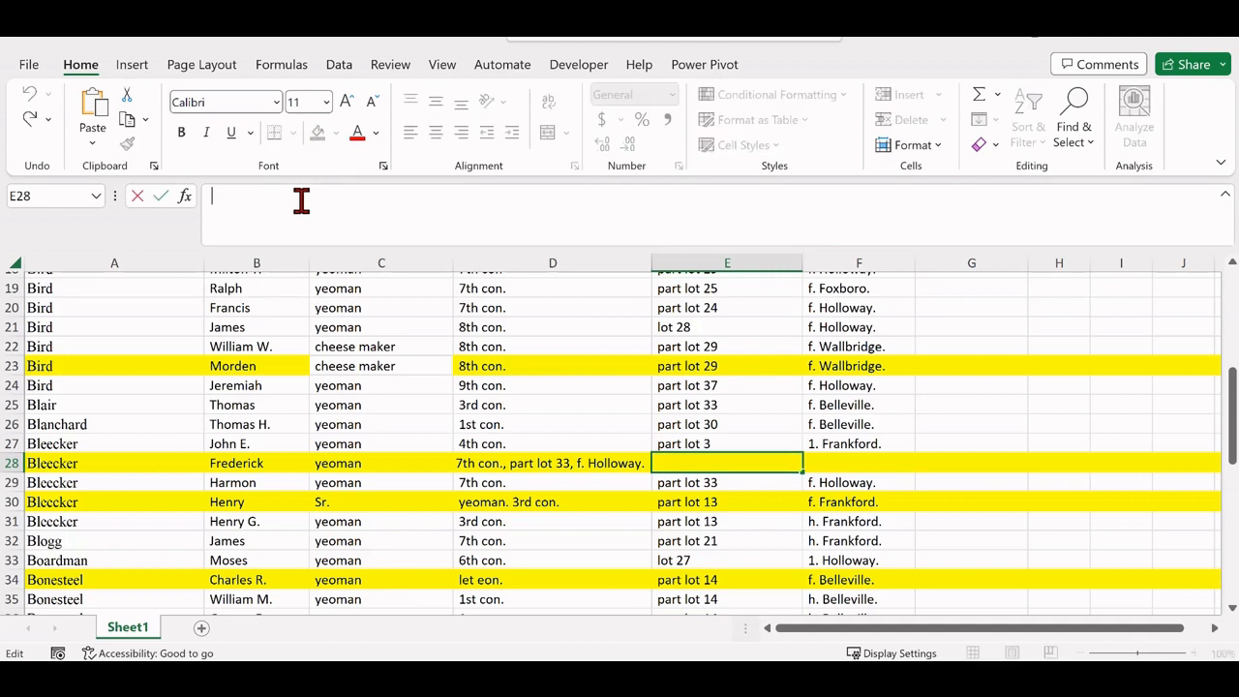
pyautogui.hotkey('ctrl', 'v')
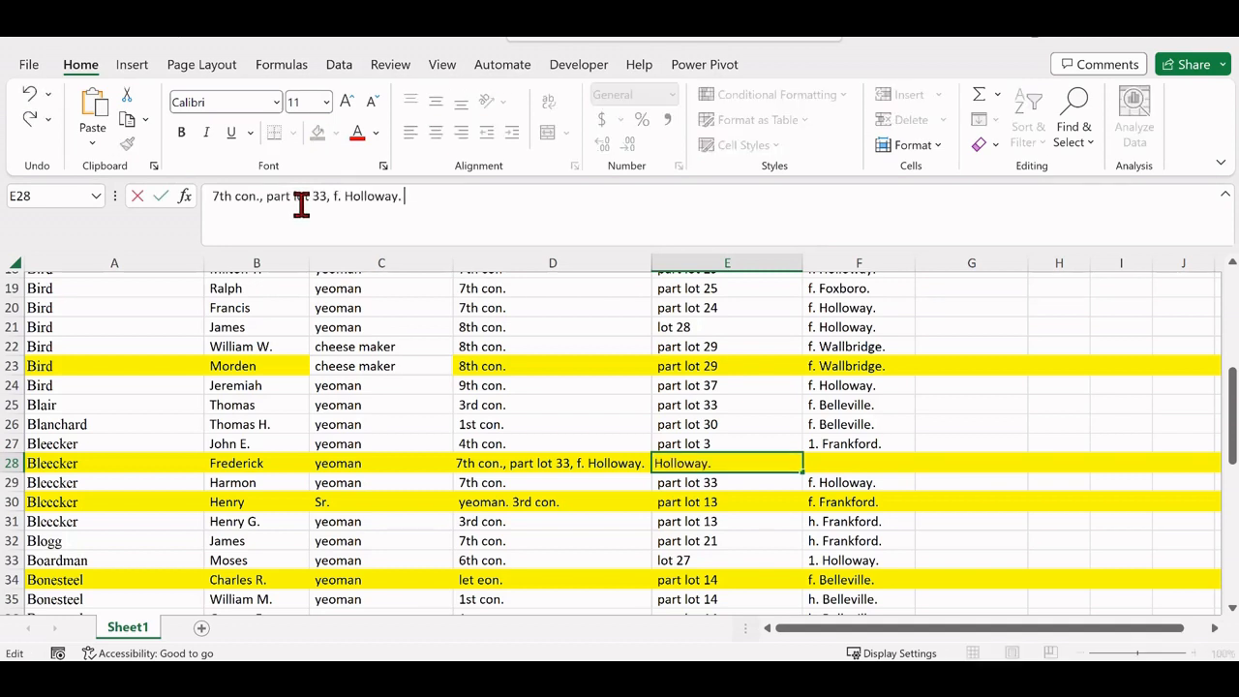
pyautogui.click(831, 466)
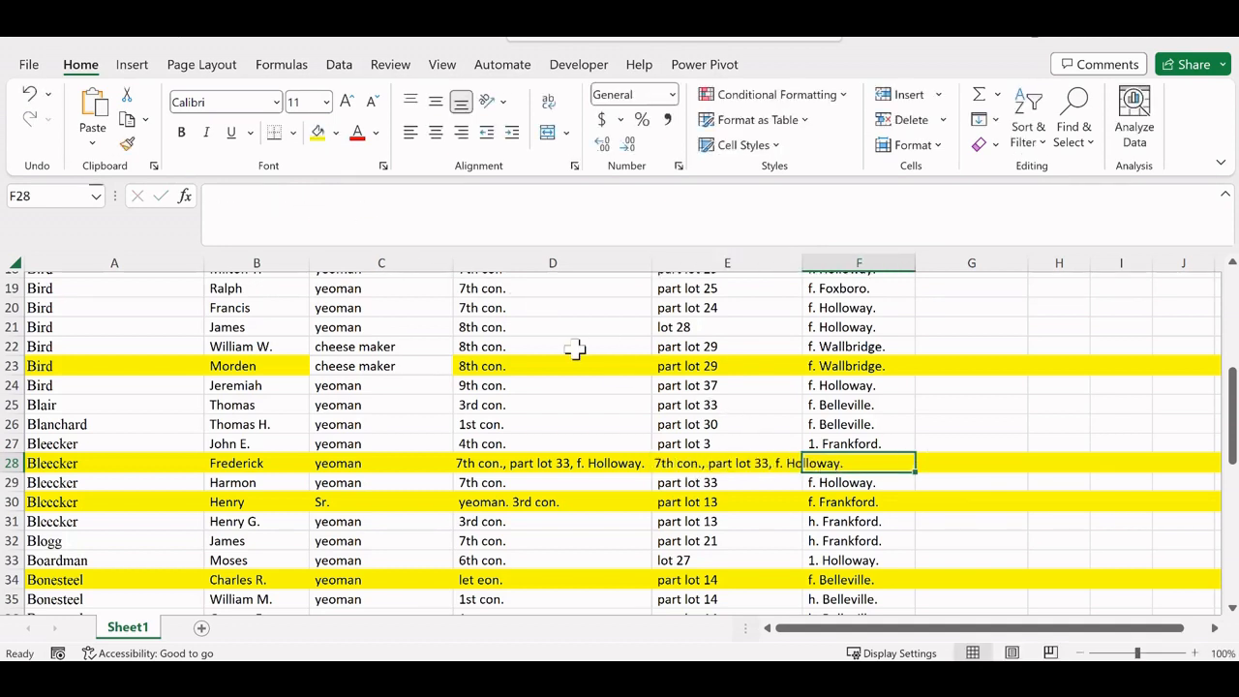
pyautogui.click(312, 195)
pyautogui.hotkey('ctrl', 'v')
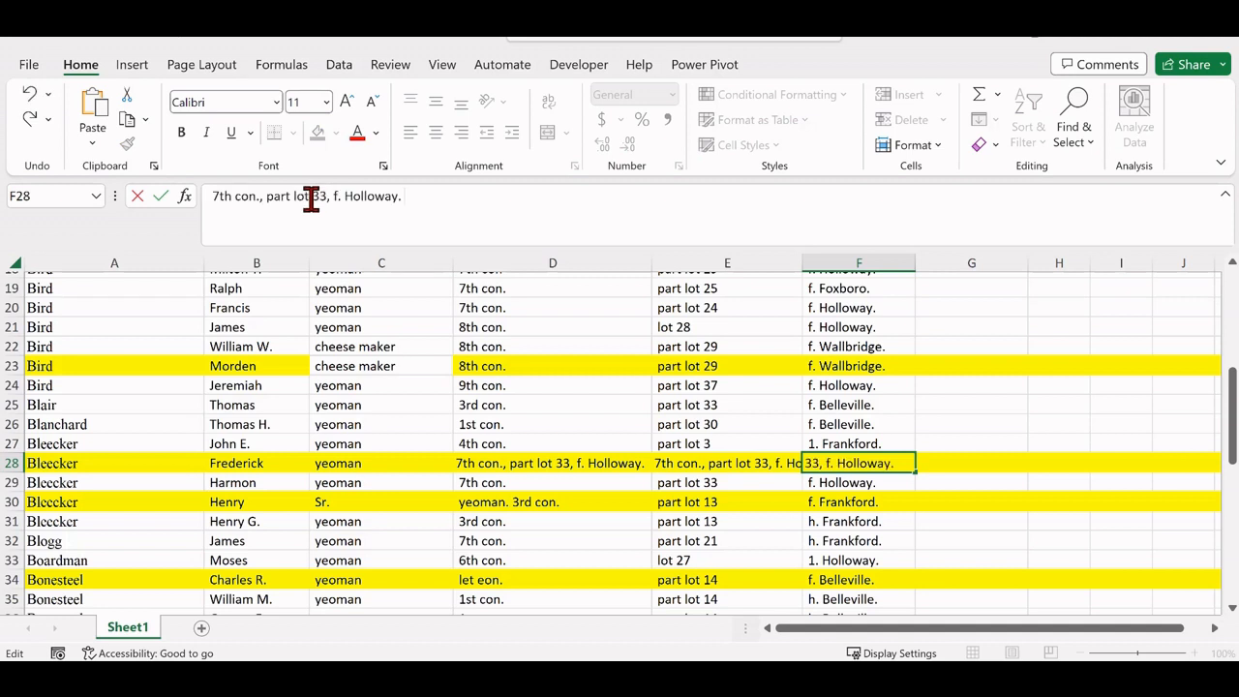
pyautogui.click(550, 422)
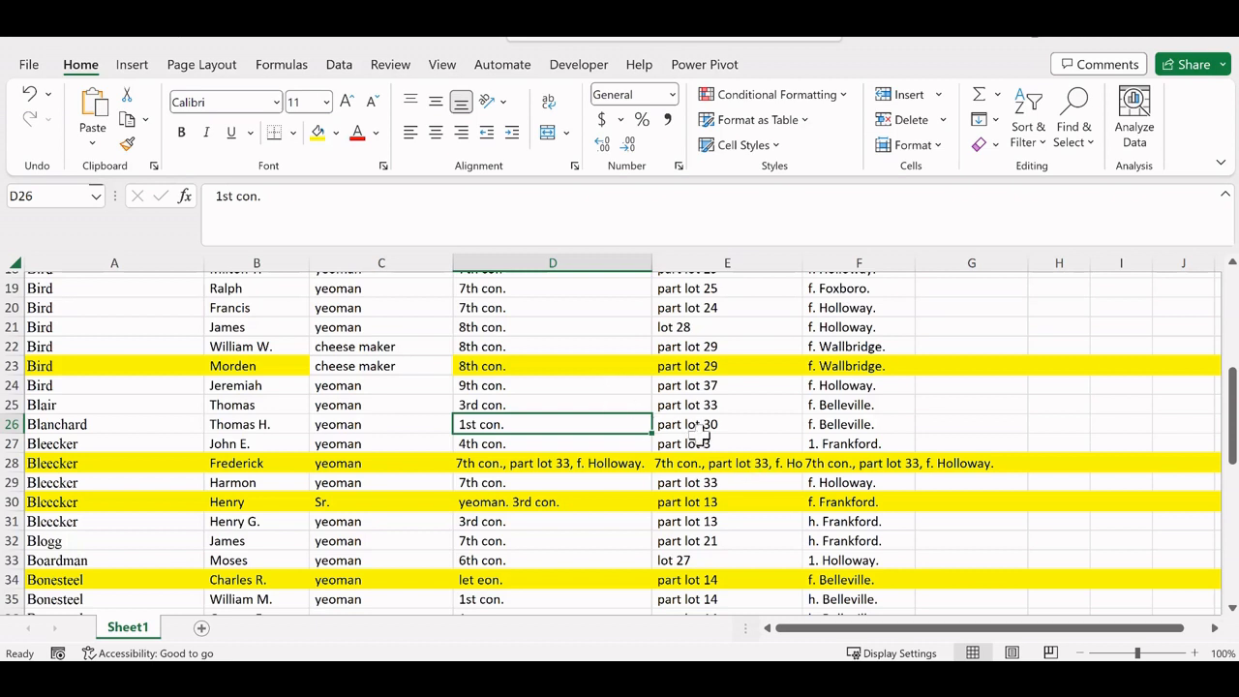
# Step: Trim the full address text in E28 so only the lot entry "part lot 33," is left
pyautogui.click(726, 464)
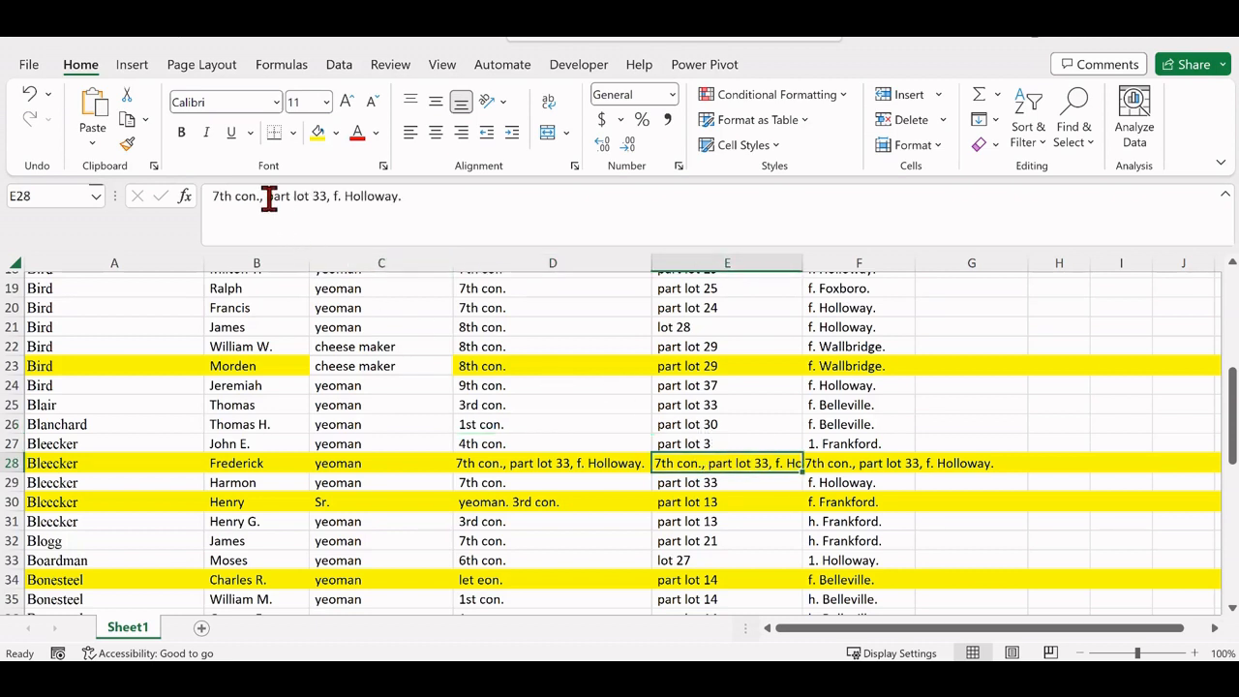
pyautogui.moveTo(269, 196); pyautogui.dragTo(182, 196)
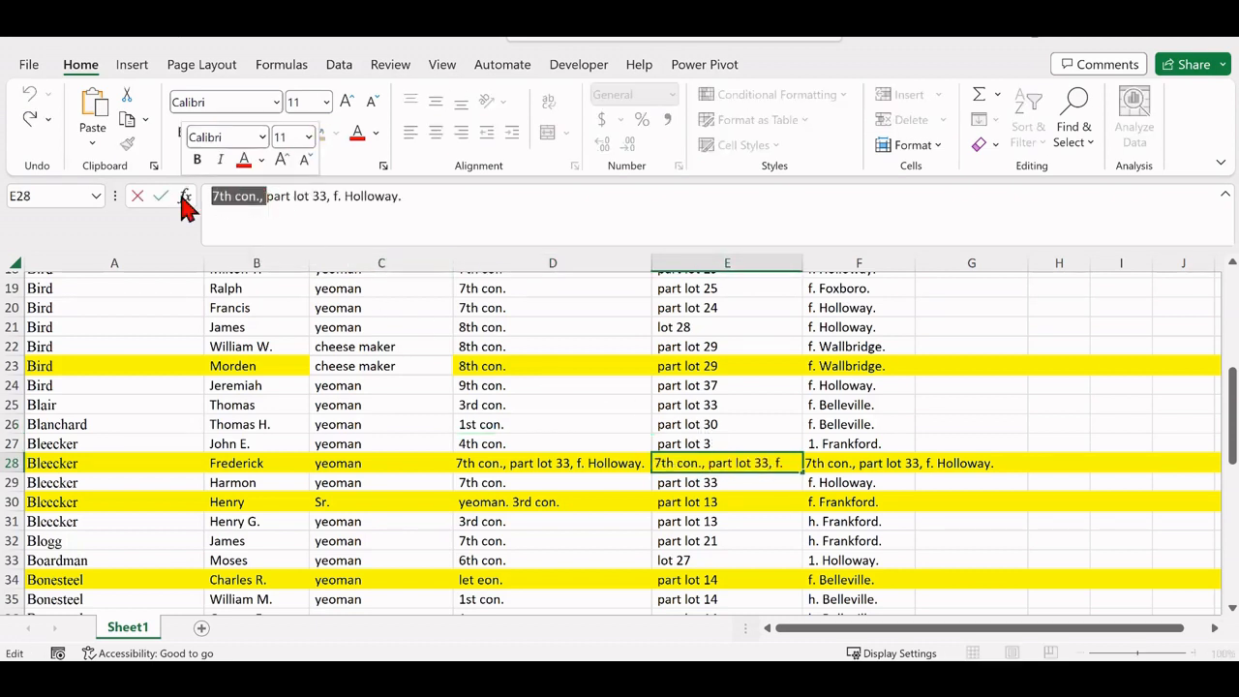
pyautogui.press('Delete')
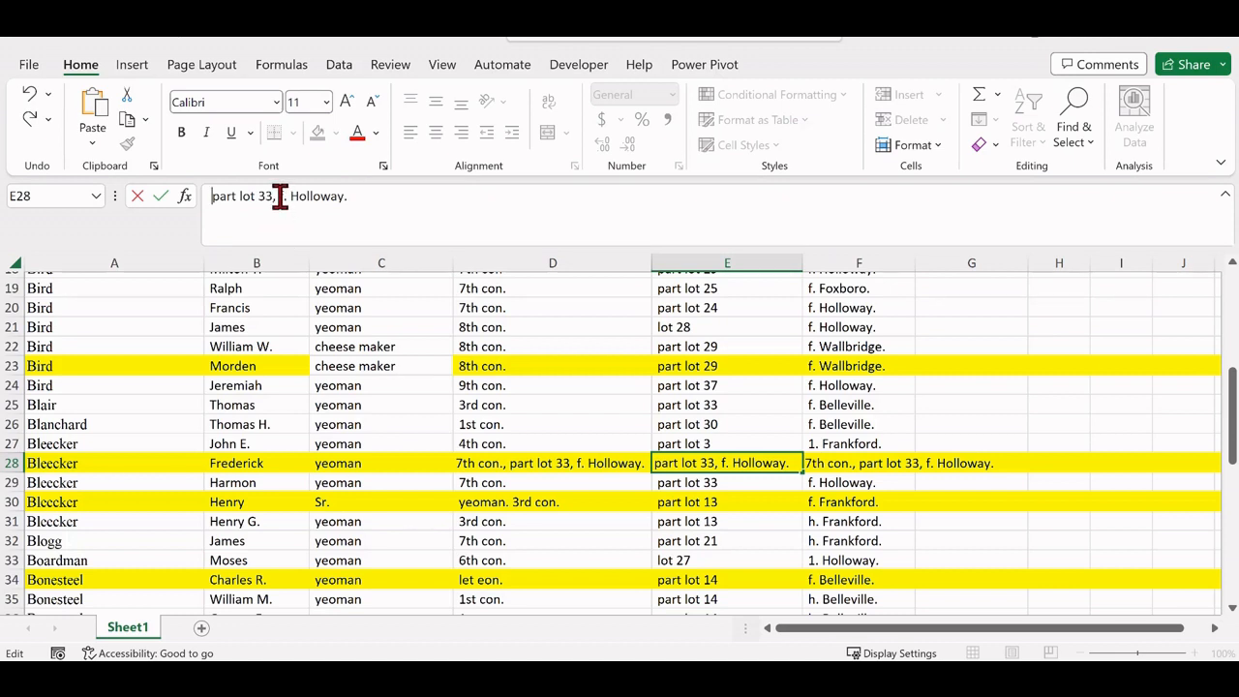
pyautogui.moveTo(279, 197); pyautogui.dragTo(369, 197)
pyautogui.press('Delete')
pyautogui.click(611, 427)
# Step: Reduce the text in D28 to the concession only, "7th con."
pyautogui.click(588, 462)
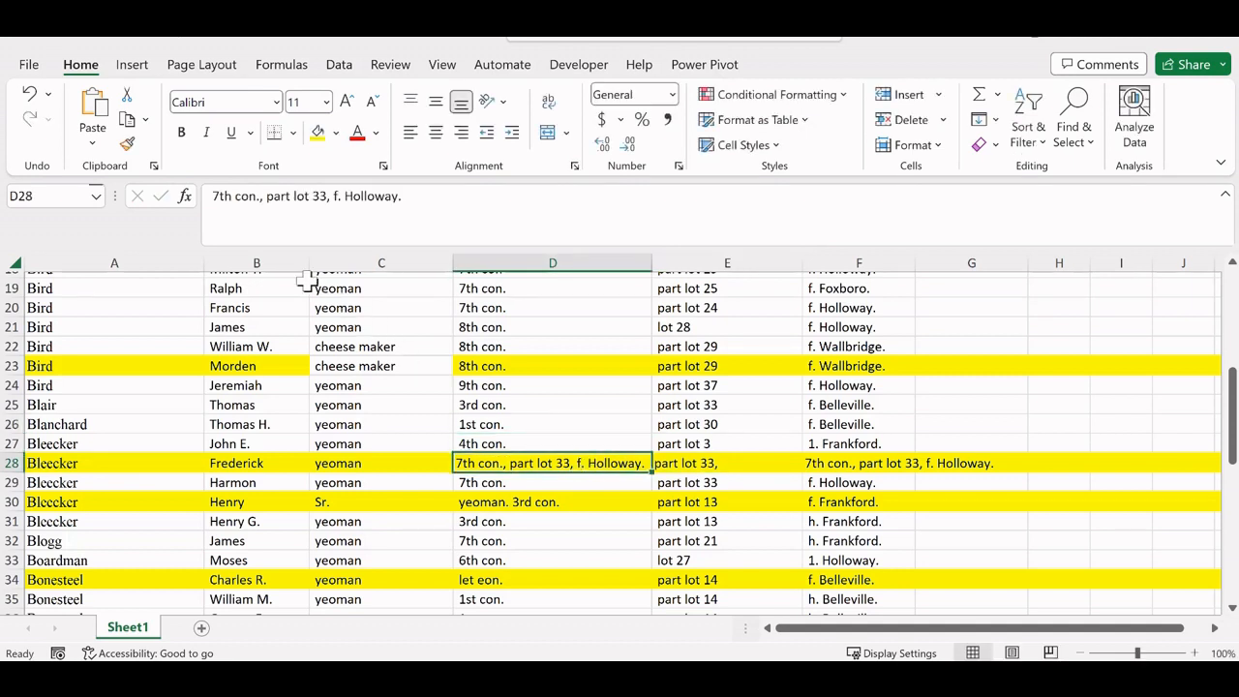
pyautogui.click(260, 196)
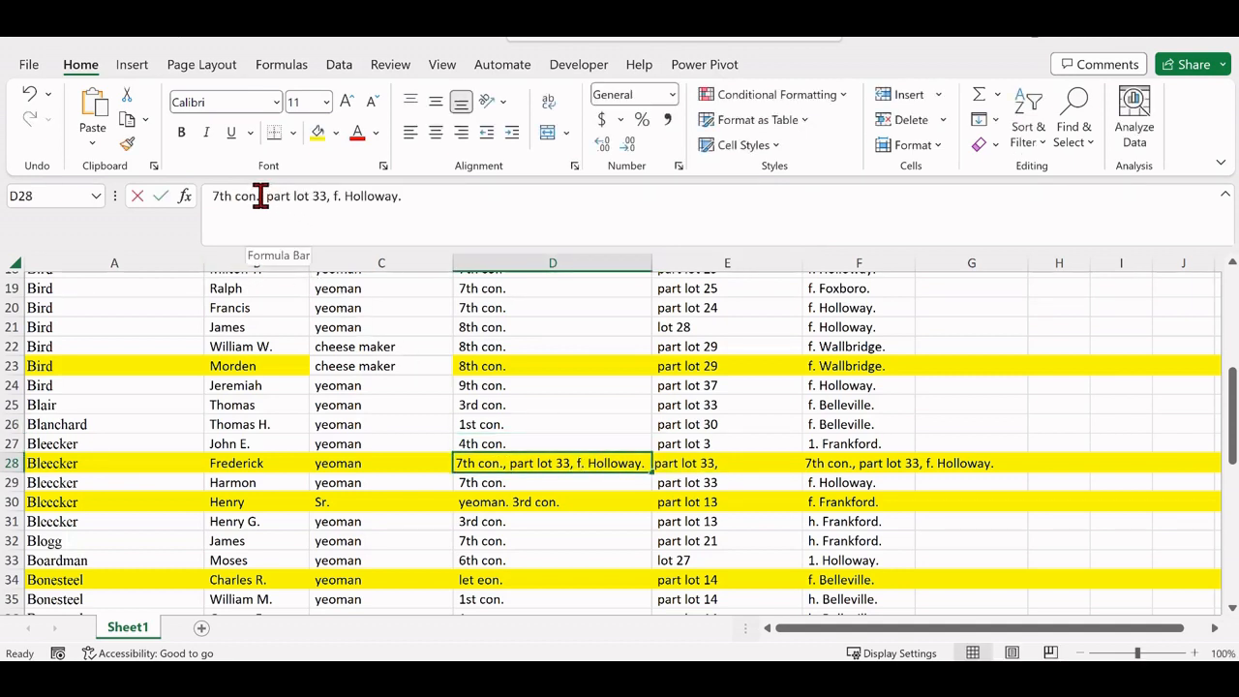
pyautogui.moveTo(259, 196); pyautogui.dragTo(419, 206)
pyautogui.press('BackSpace')
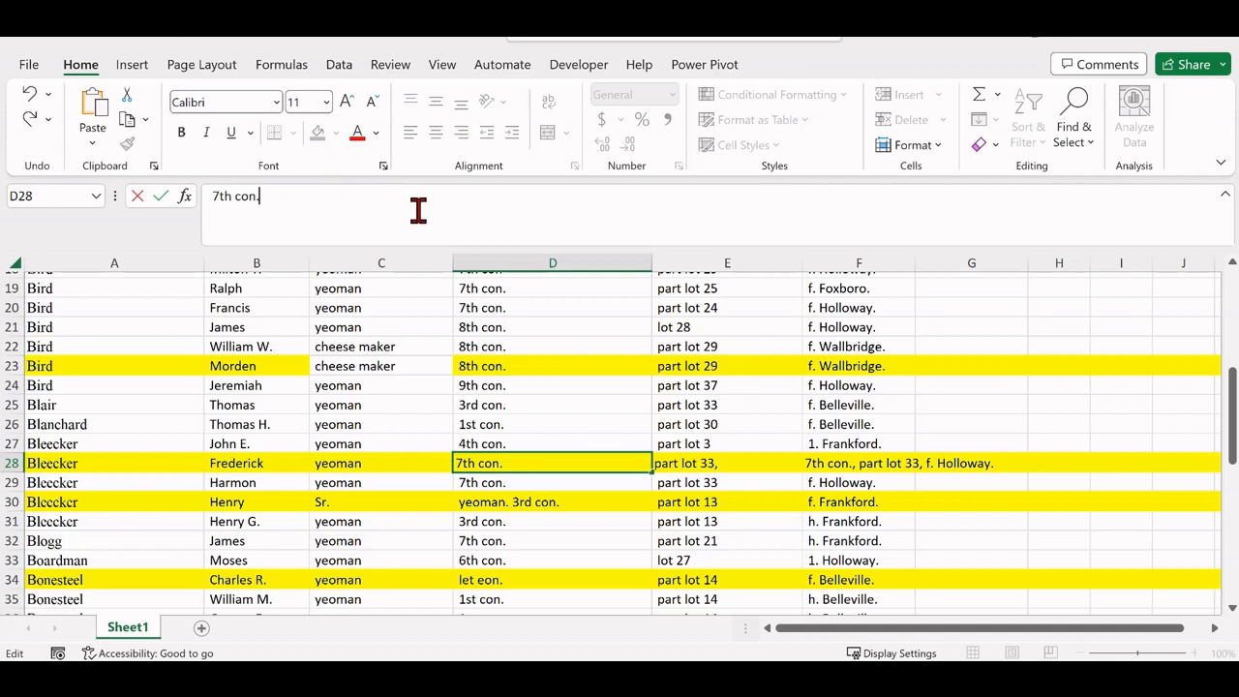
pyautogui.click(553, 444)
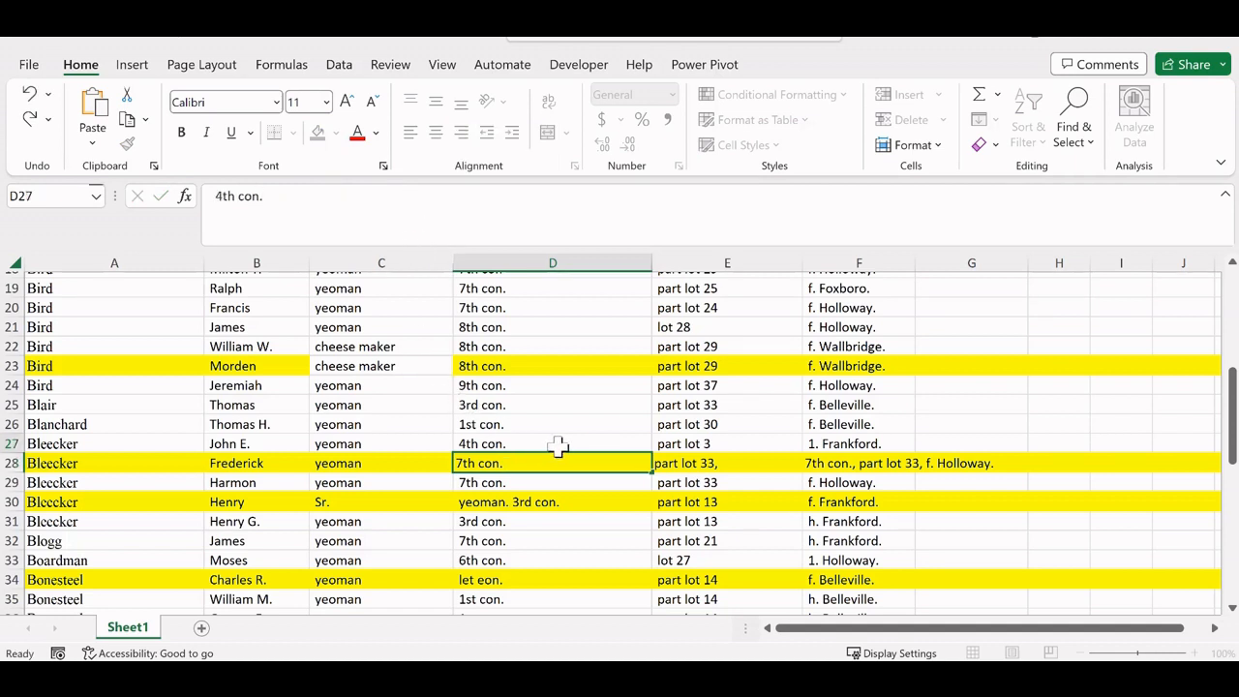
# Step: Remove the concession and lot text from F28, keeping only the residence entry "f. Holloway."
pyautogui.click(834, 465)
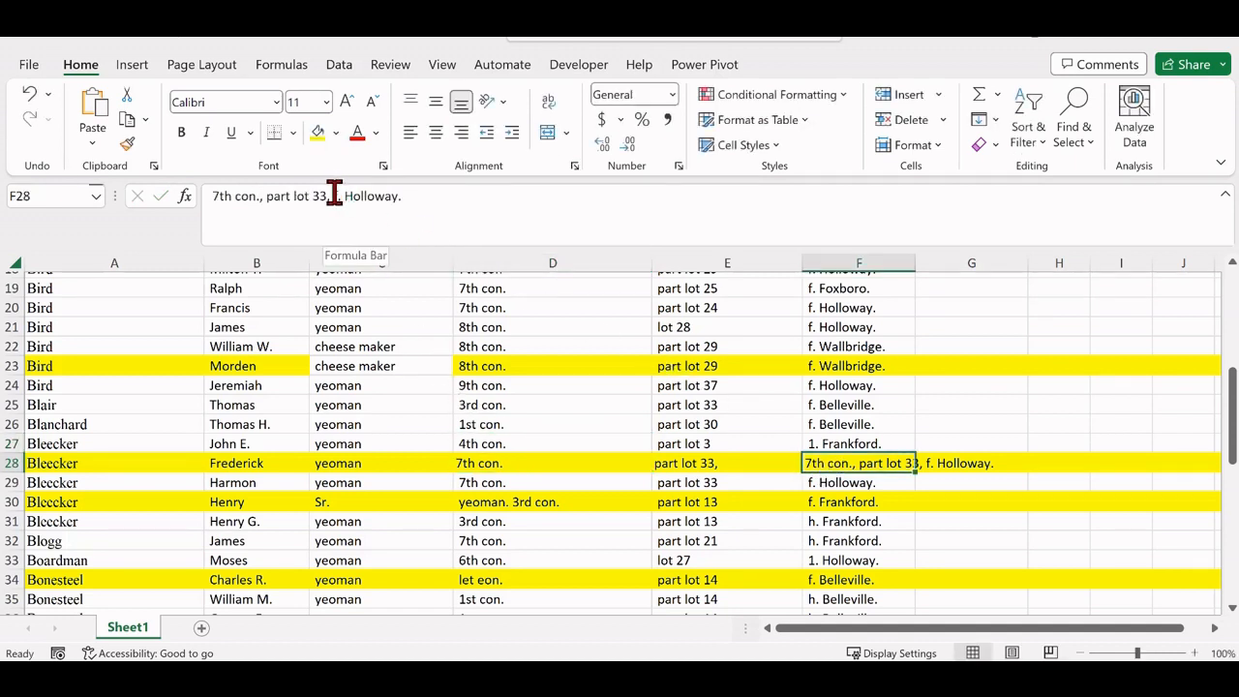
pyautogui.moveTo(334, 197); pyautogui.dragTo(205, 203)
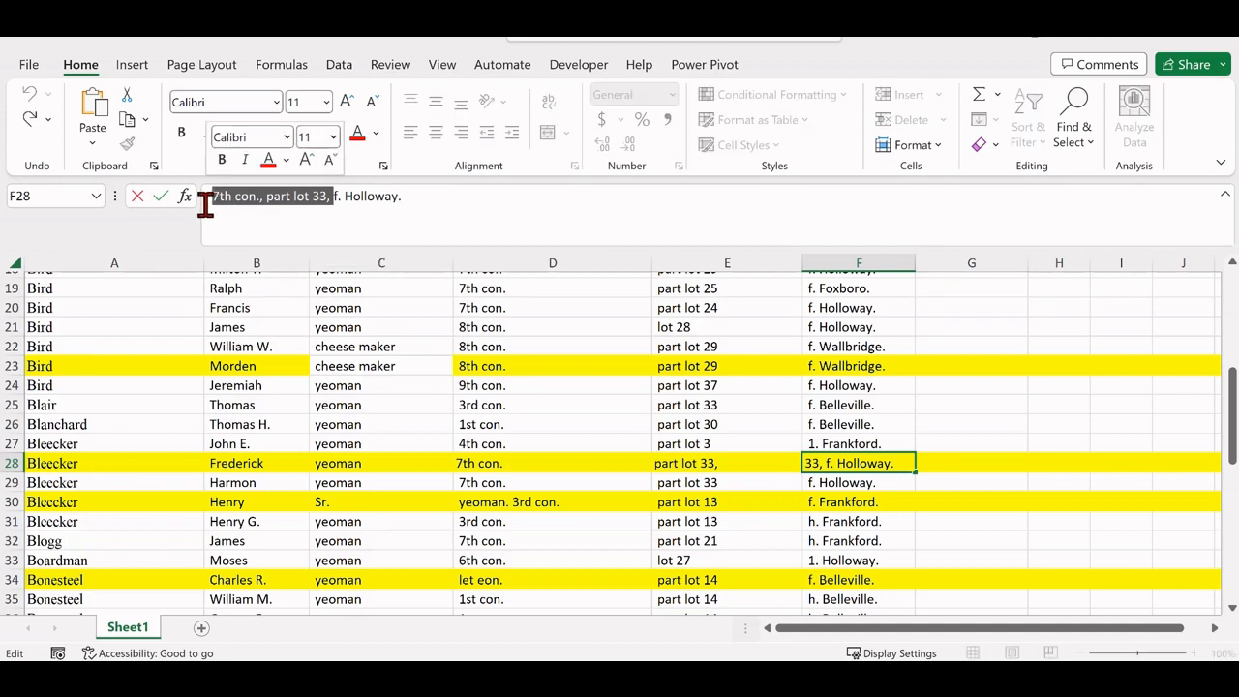
pyautogui.press('BackSpace')
pyautogui.click(896, 442)
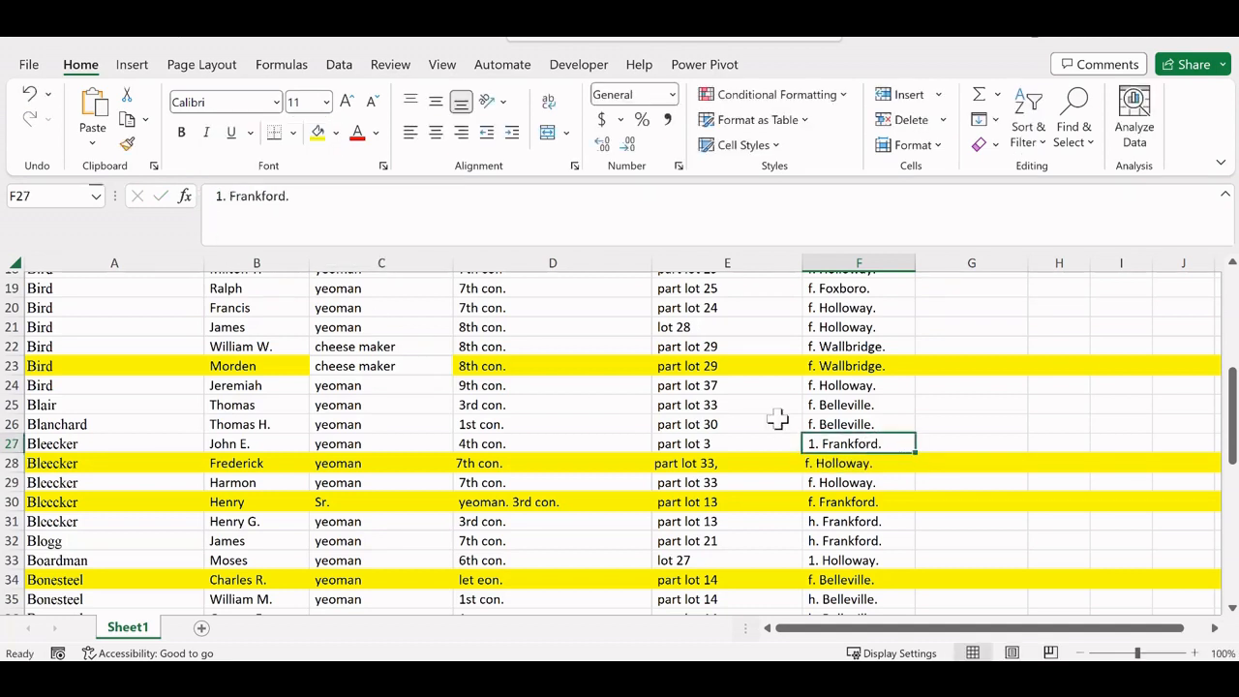
# Step: Append the suffix "Sr" to the given name in B30
pyautogui.click(10, 502)
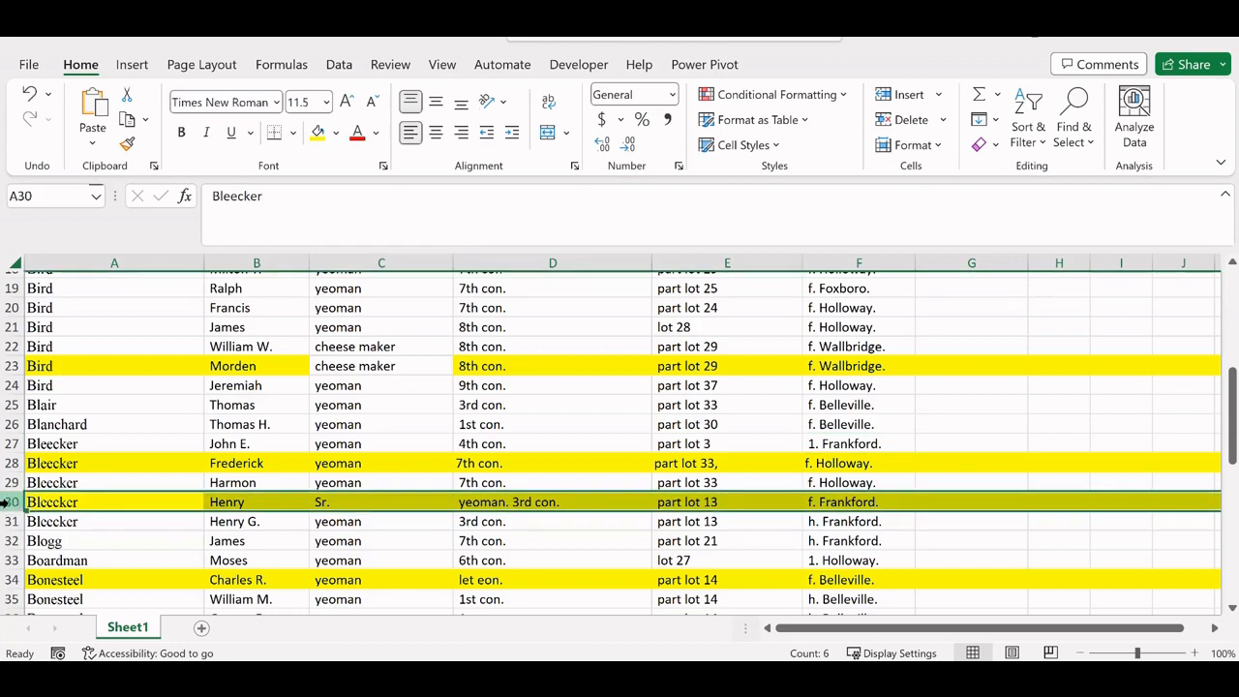
pyautogui.click(286, 504)
pyautogui.click(285, 197)
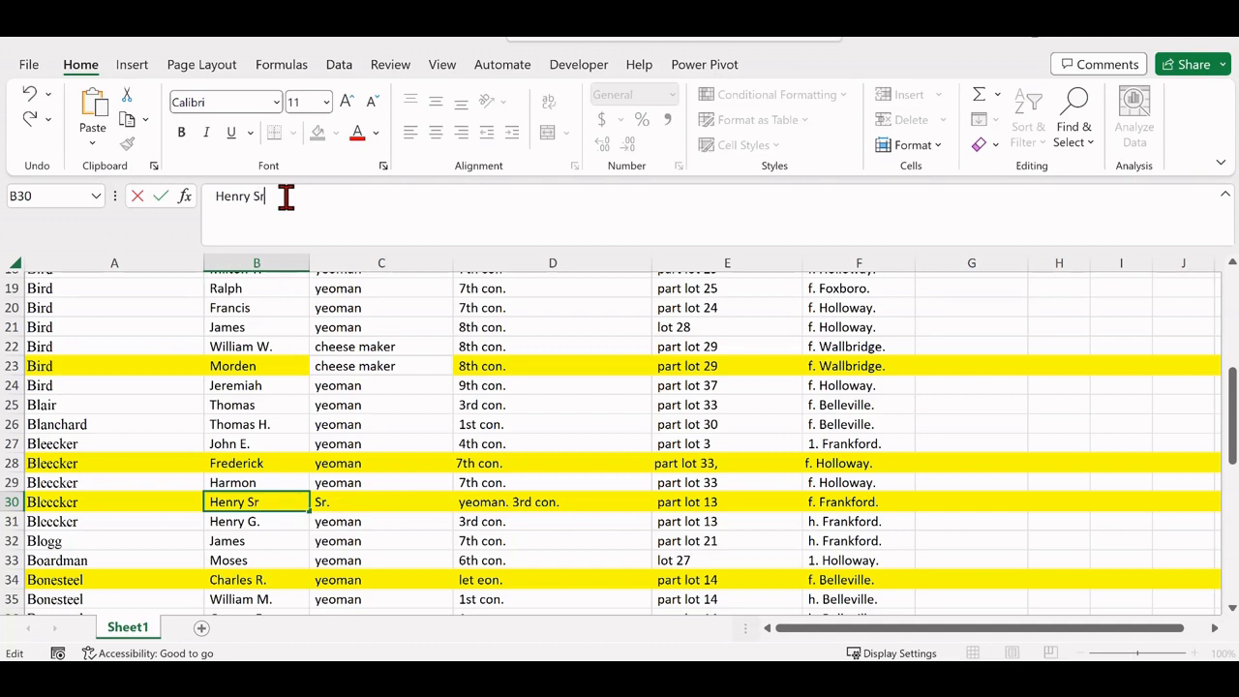
pyautogui.click(360, 502)
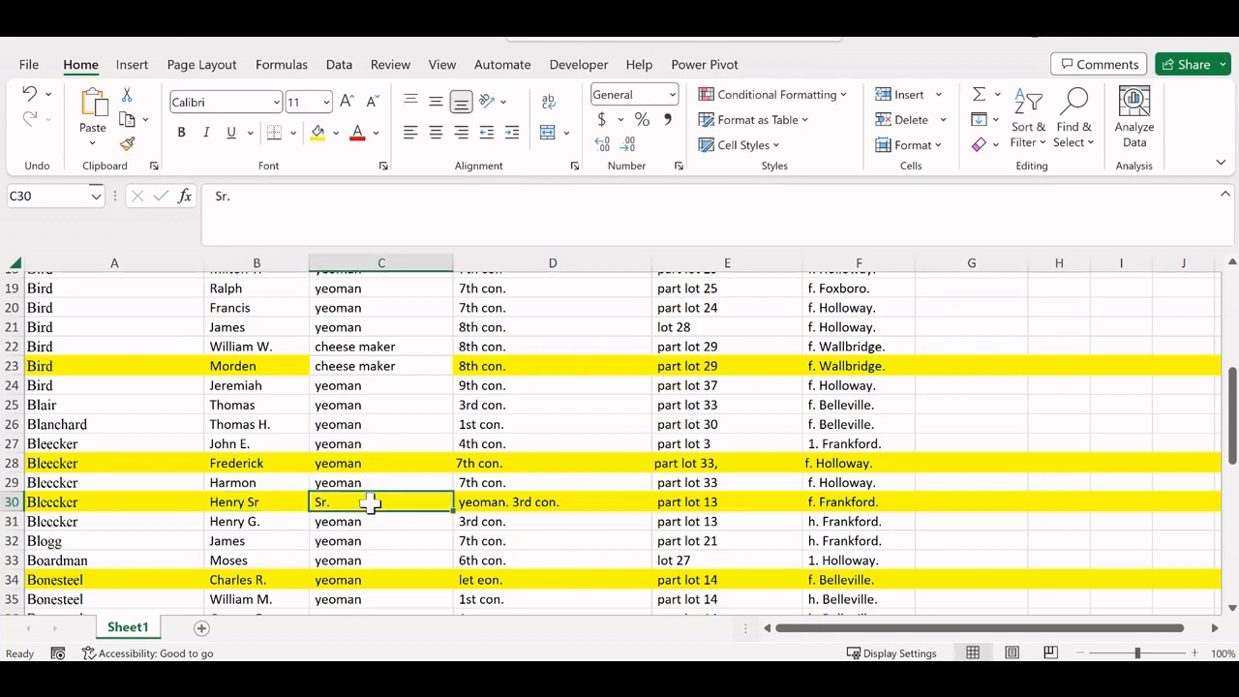
# Step: Replace the misplaced "Sr." in C30 with the occupation "yeoman"
pyautogui.click(520, 501)
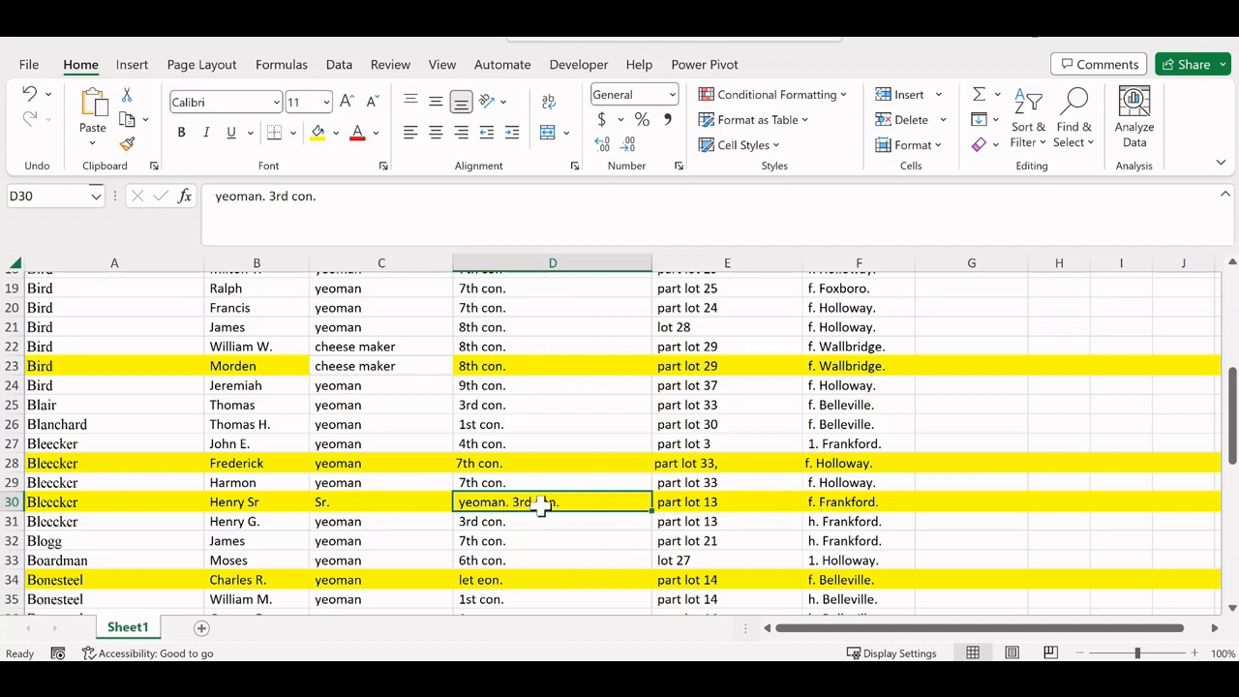
pyautogui.hotkey('ctrl', 'c')
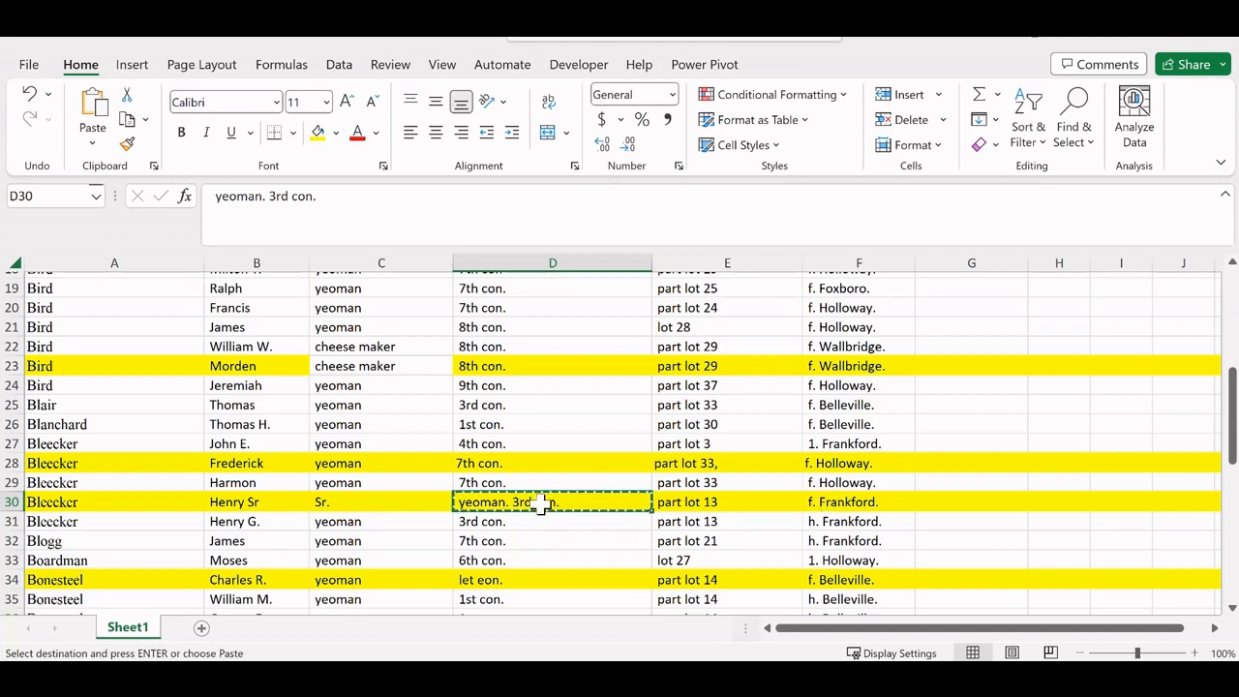
pyautogui.click(350, 503)
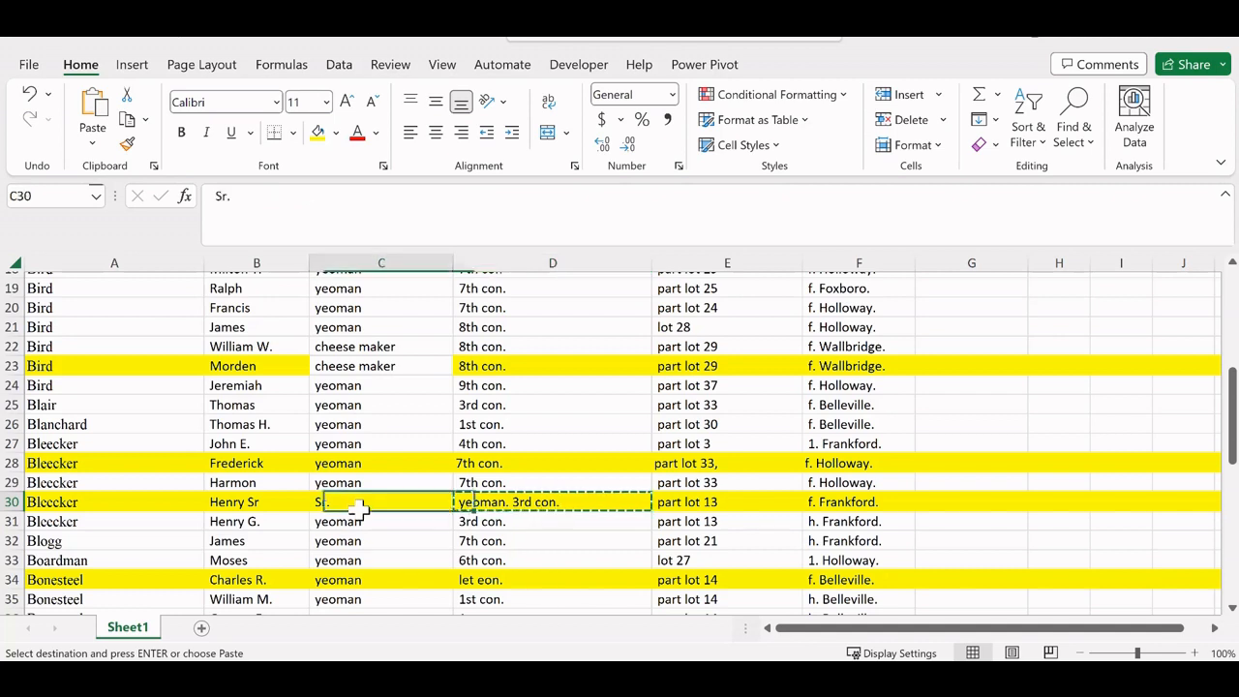
pyautogui.click(242, 201)
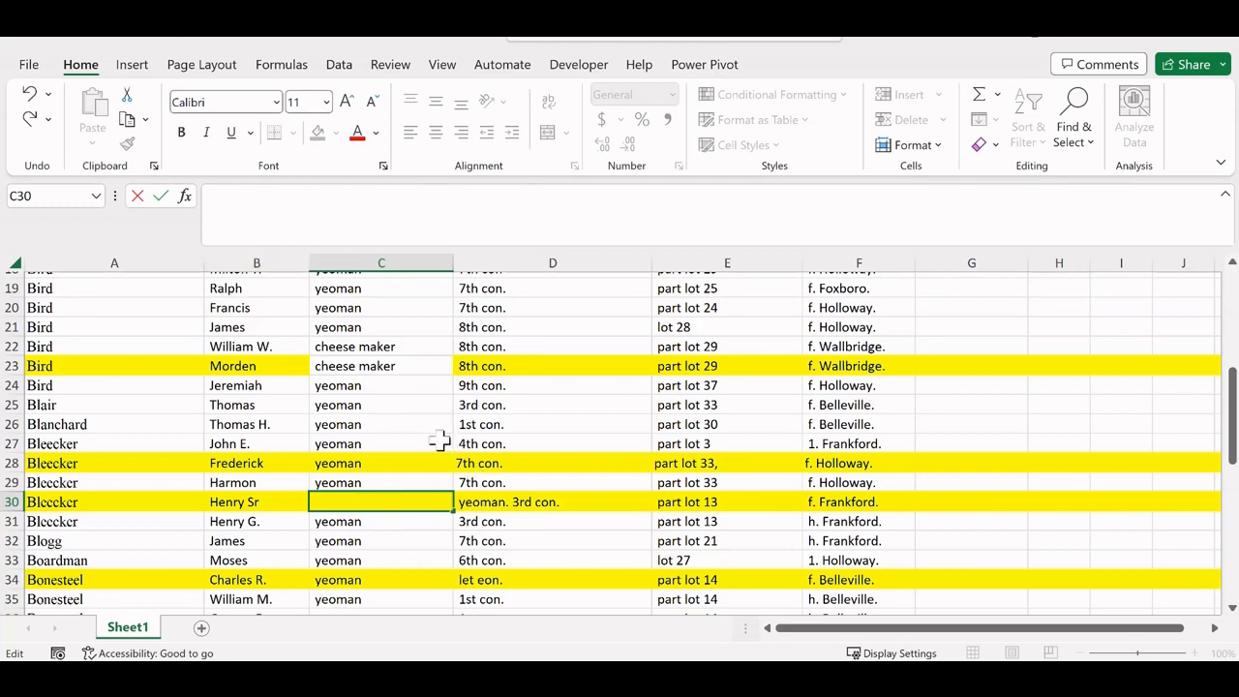
pyautogui.click(491, 507)
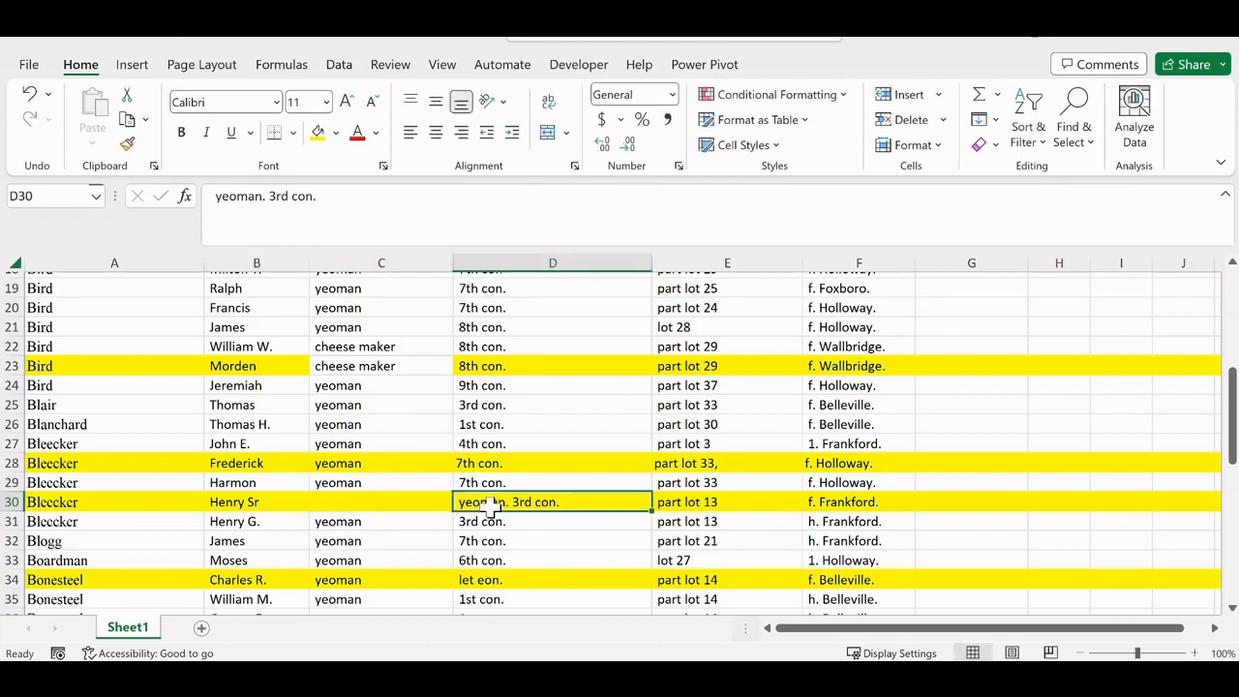
pyautogui.hotkey('ctrl', 'c')
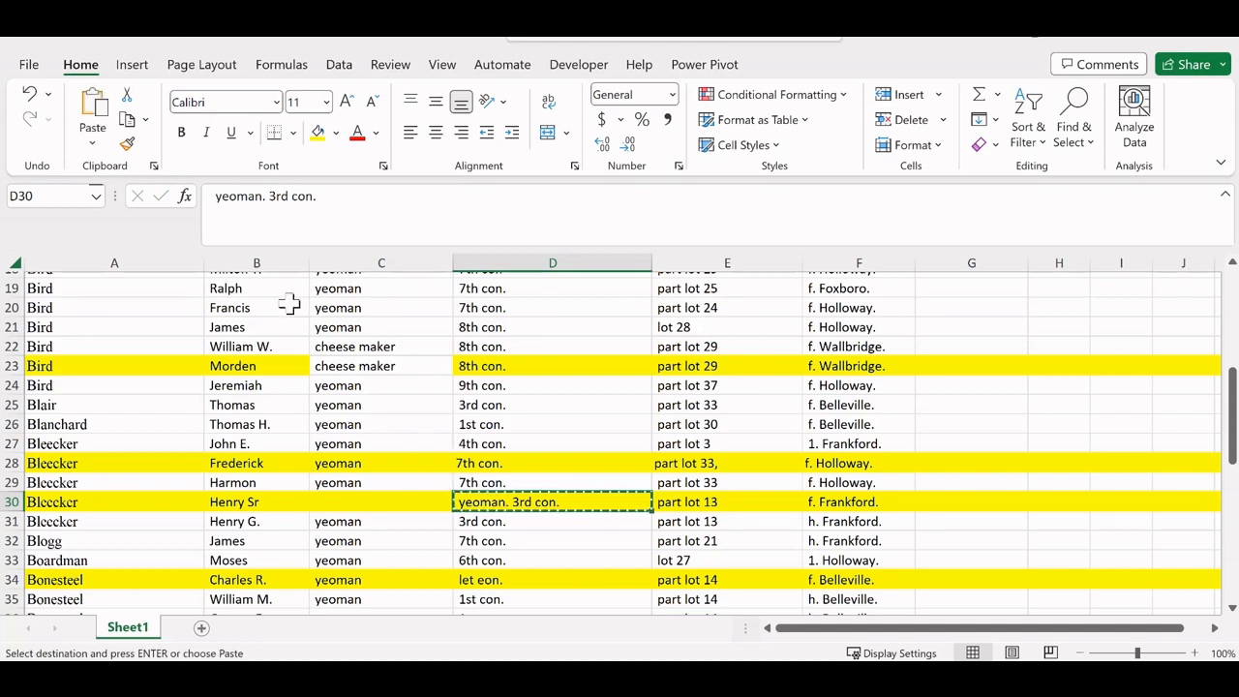
pyautogui.click(373, 498)
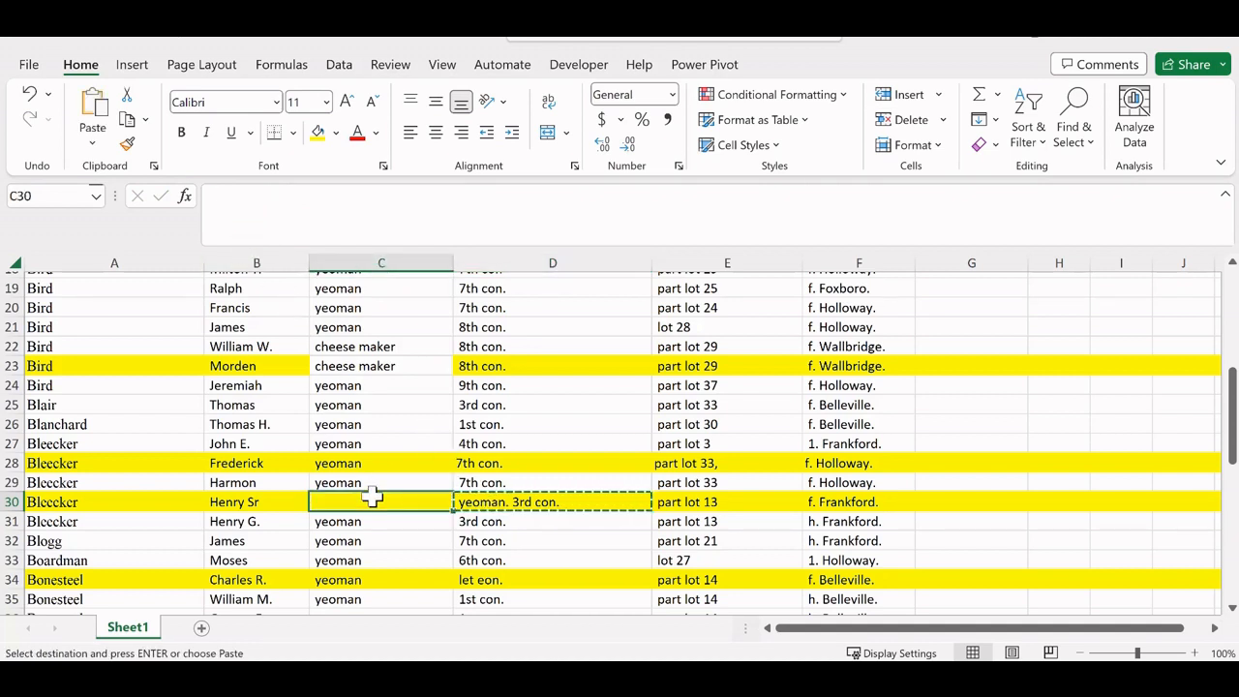
pyautogui.click(244, 199)
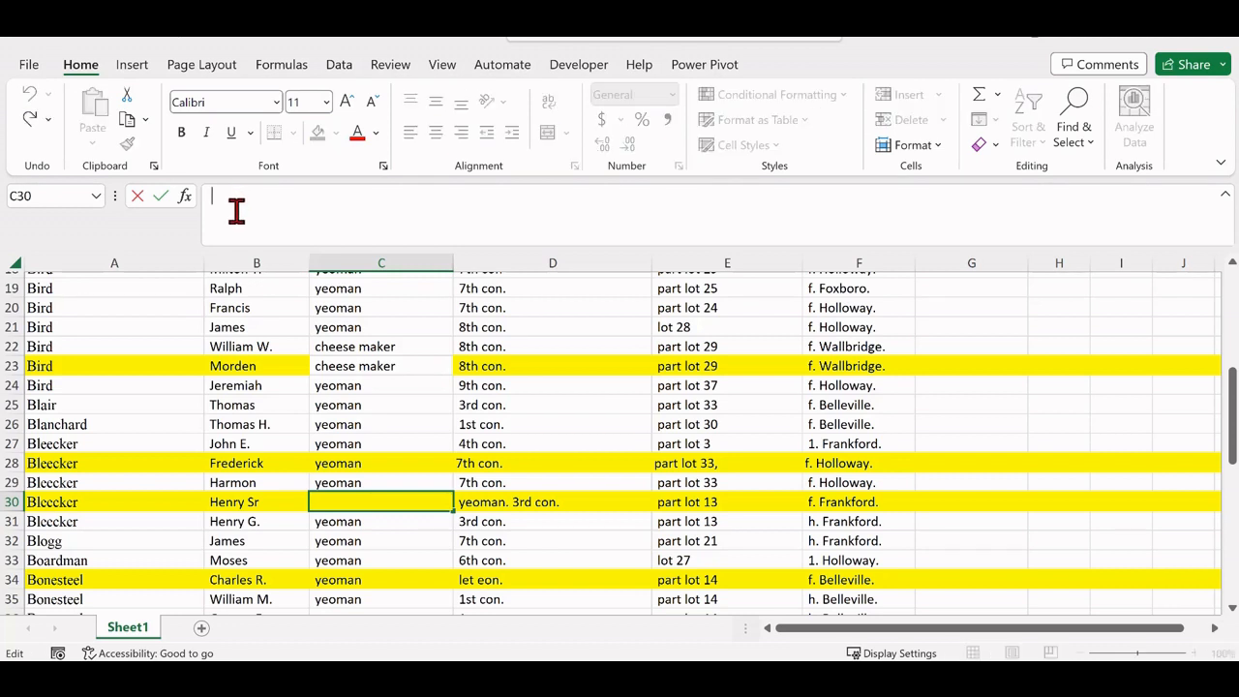
pyautogui.write('yeoman')
# Step: Remove the occupation "yeoman." from D30, keeping only "3rd con." in the cell
pyautogui.click(498, 504)
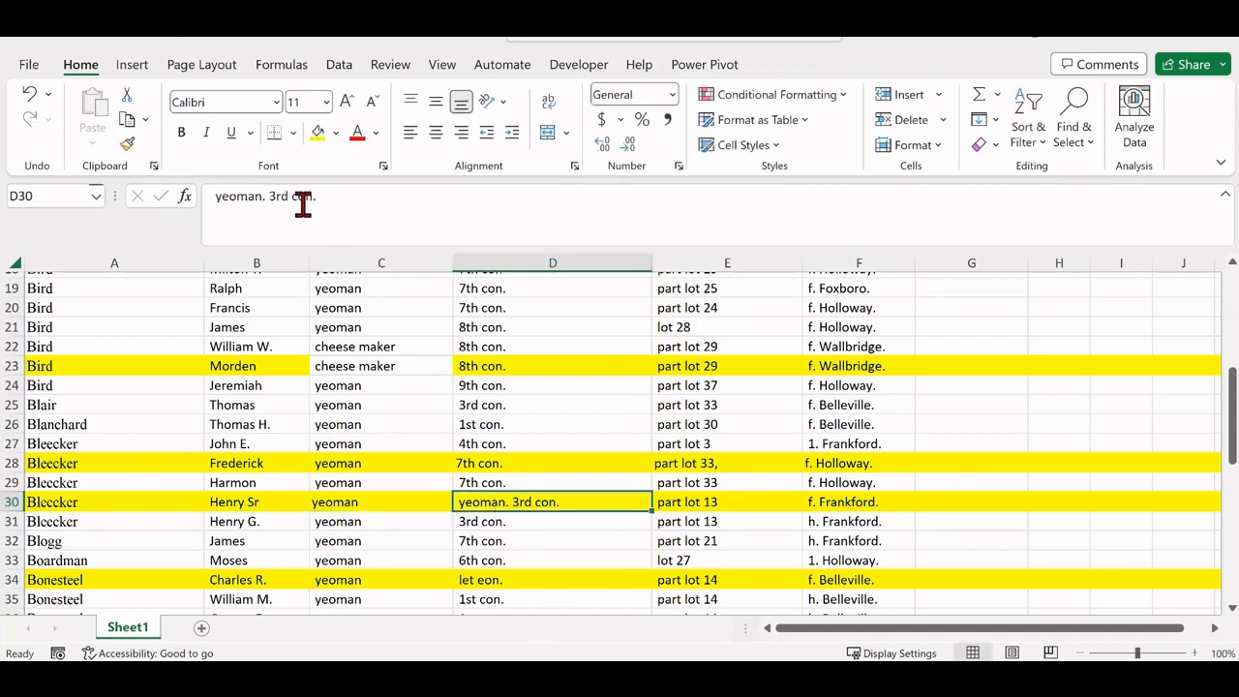
pyautogui.moveTo(268, 198); pyautogui.dragTo(167, 189)
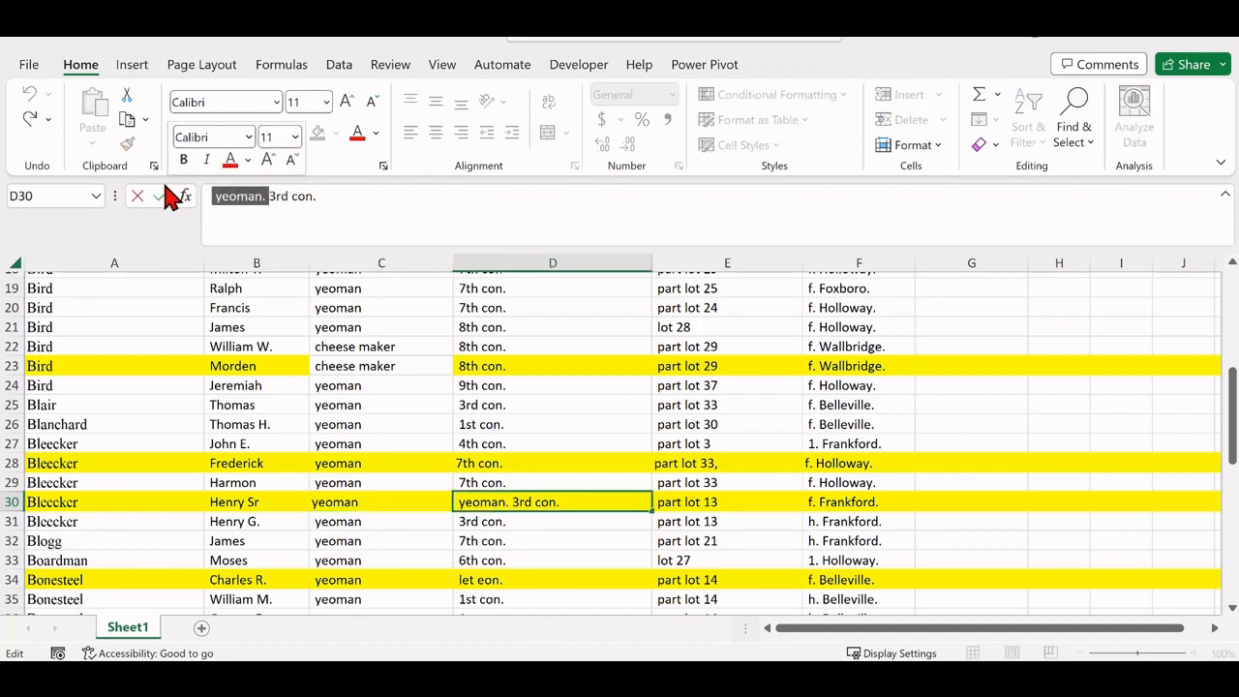
pyautogui.press('BackSpace')
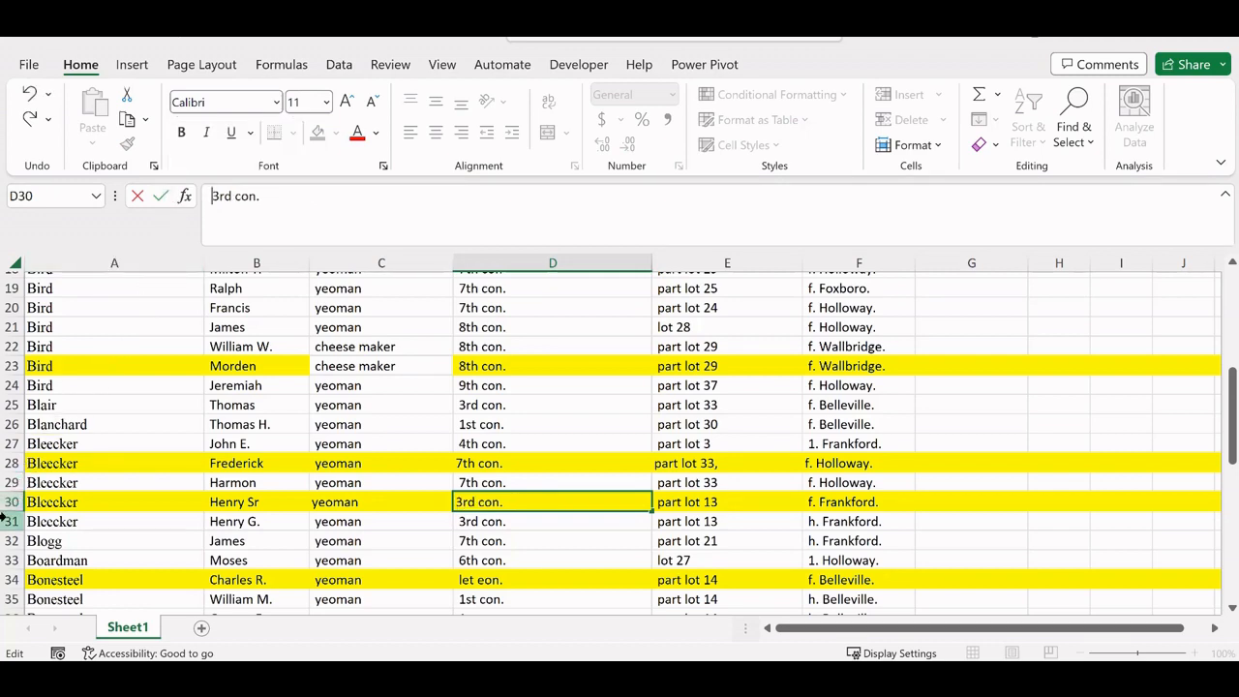
pyautogui.scroll(-2, 4, 529)
pyautogui.scroll(-2, 4, 529)
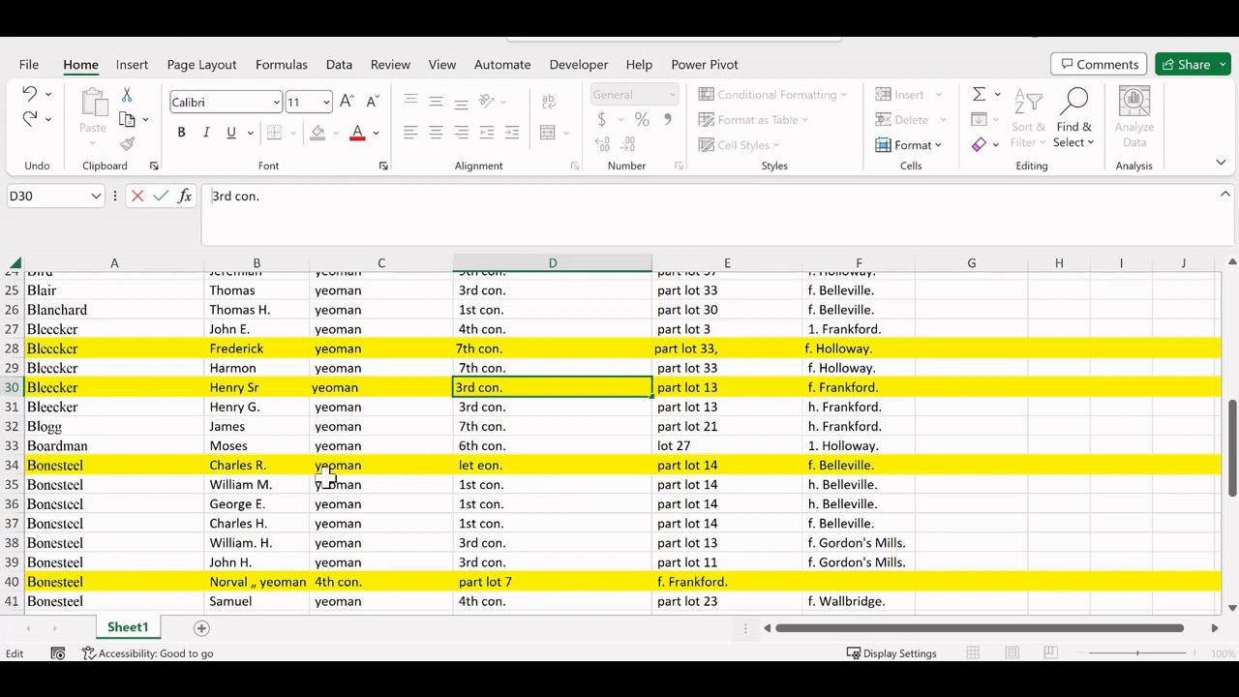
# Step: Correct the misread concession text in D34 to "1st con."
pyautogui.click(466, 467)
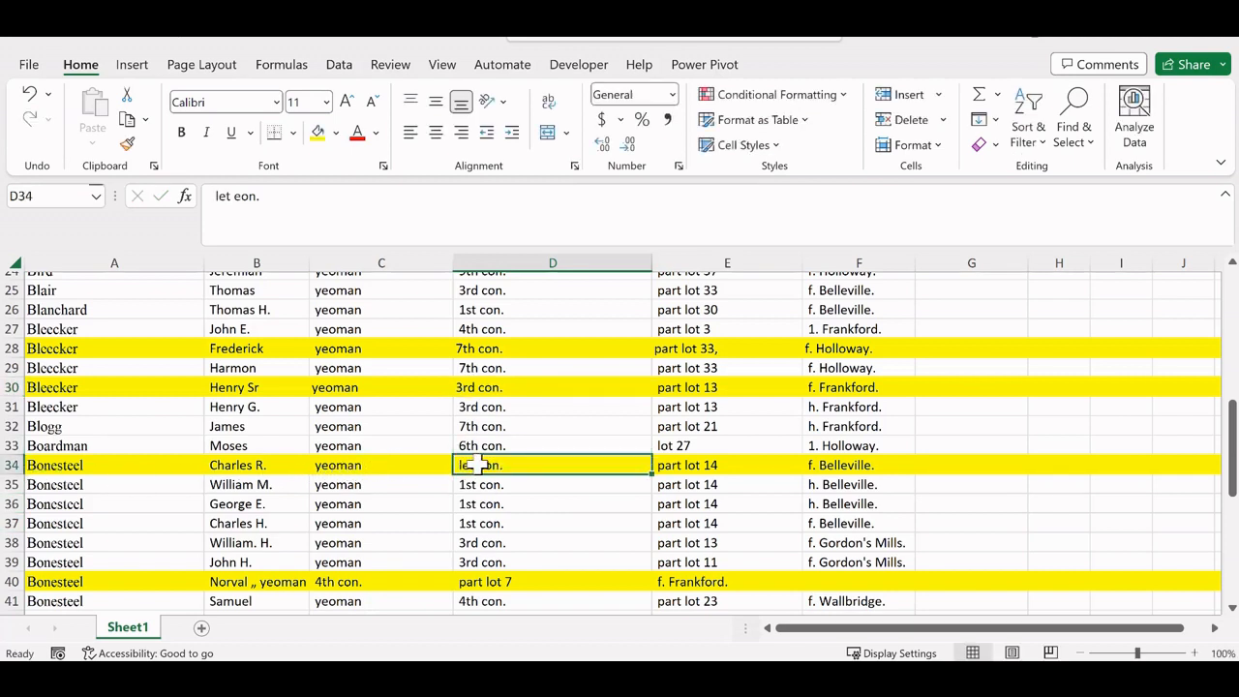
pyautogui.click(224, 198)
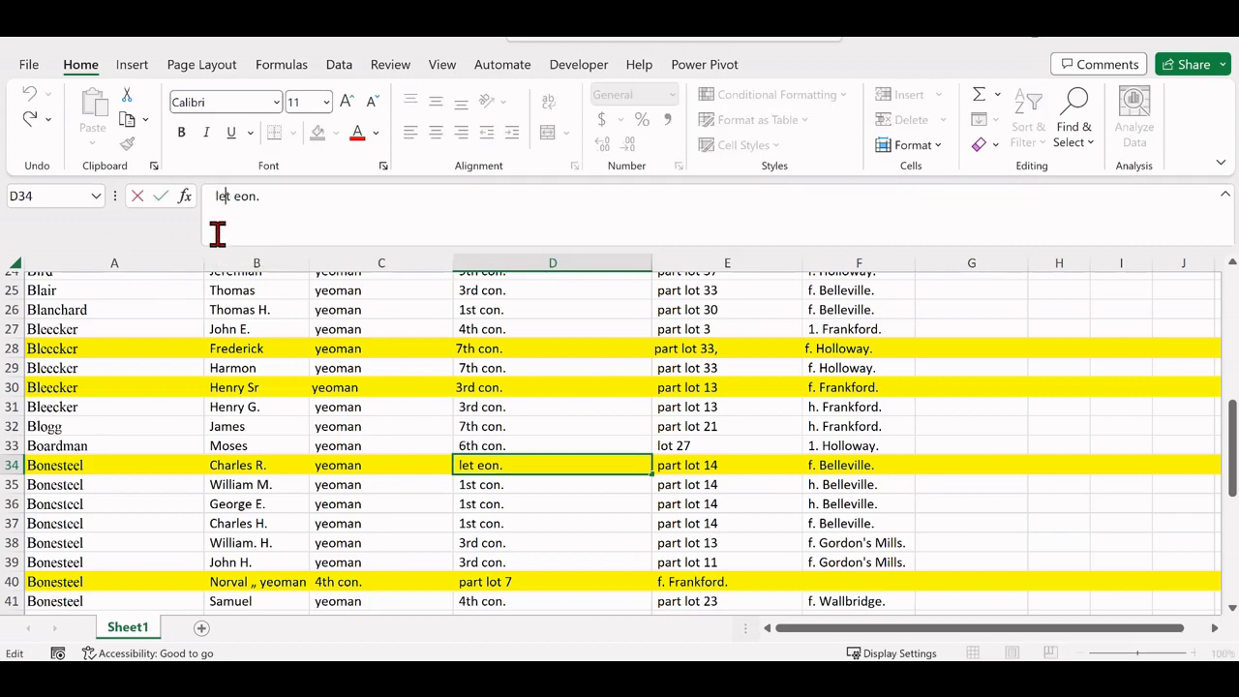
pyautogui.press('BackSpace')
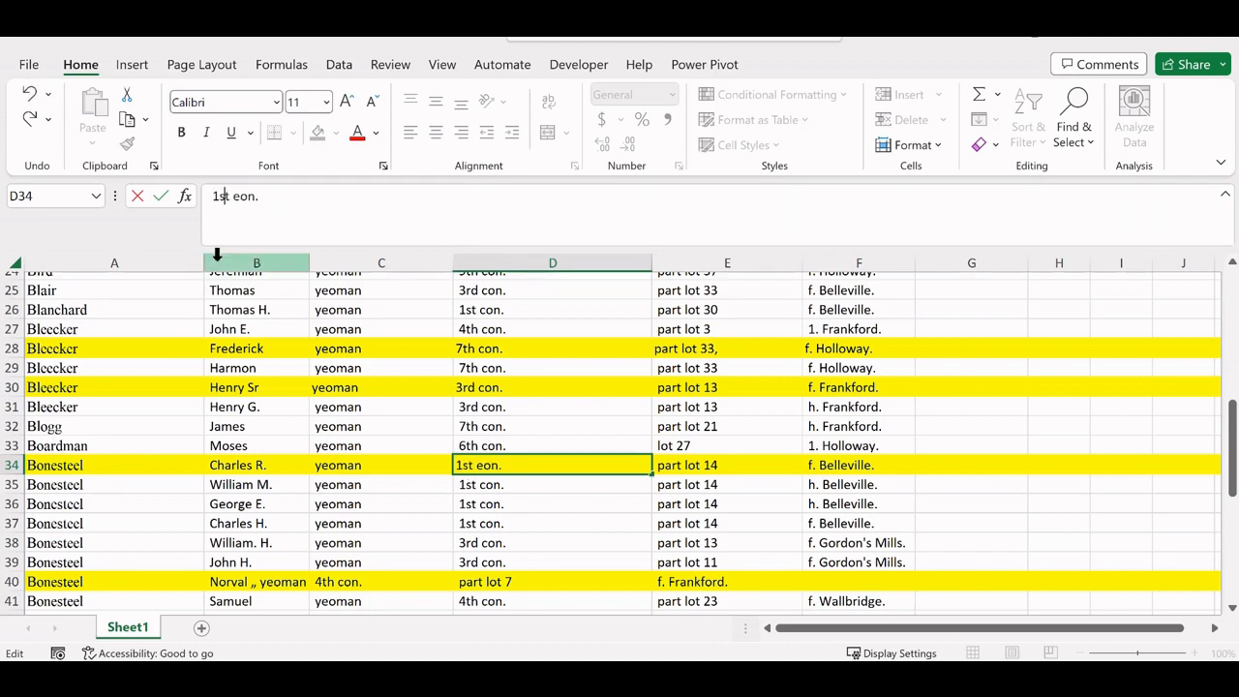
pyautogui.write('s')
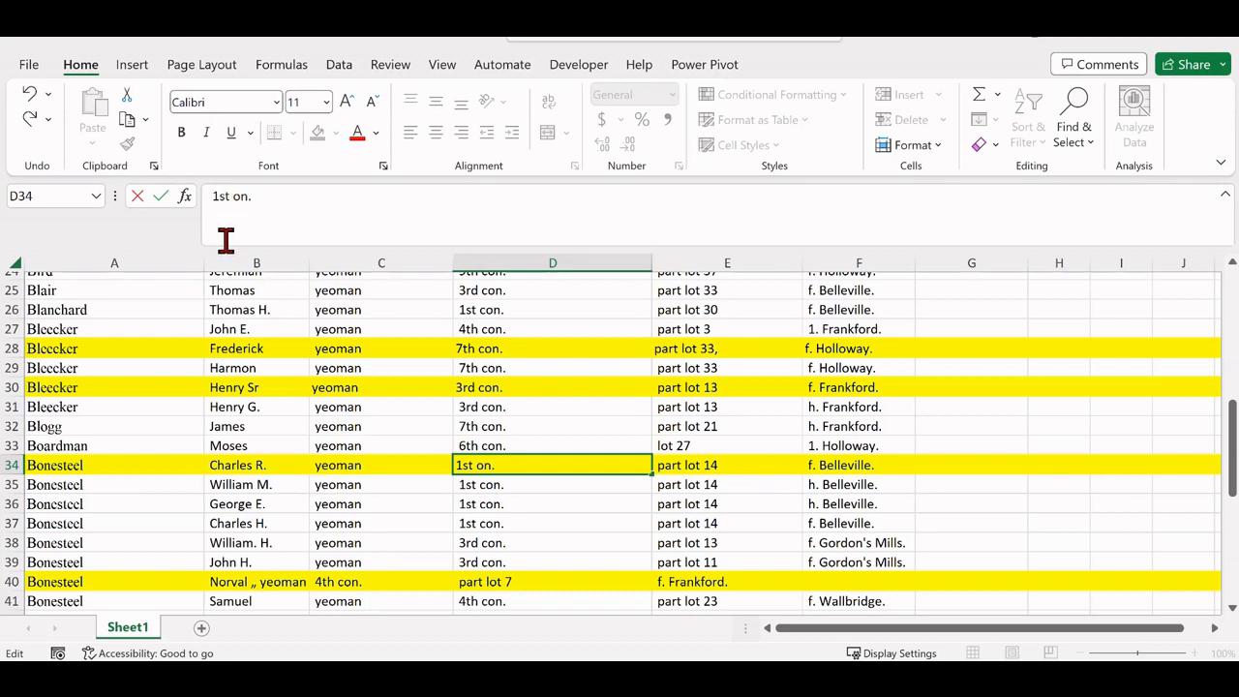
pyautogui.press('Return')
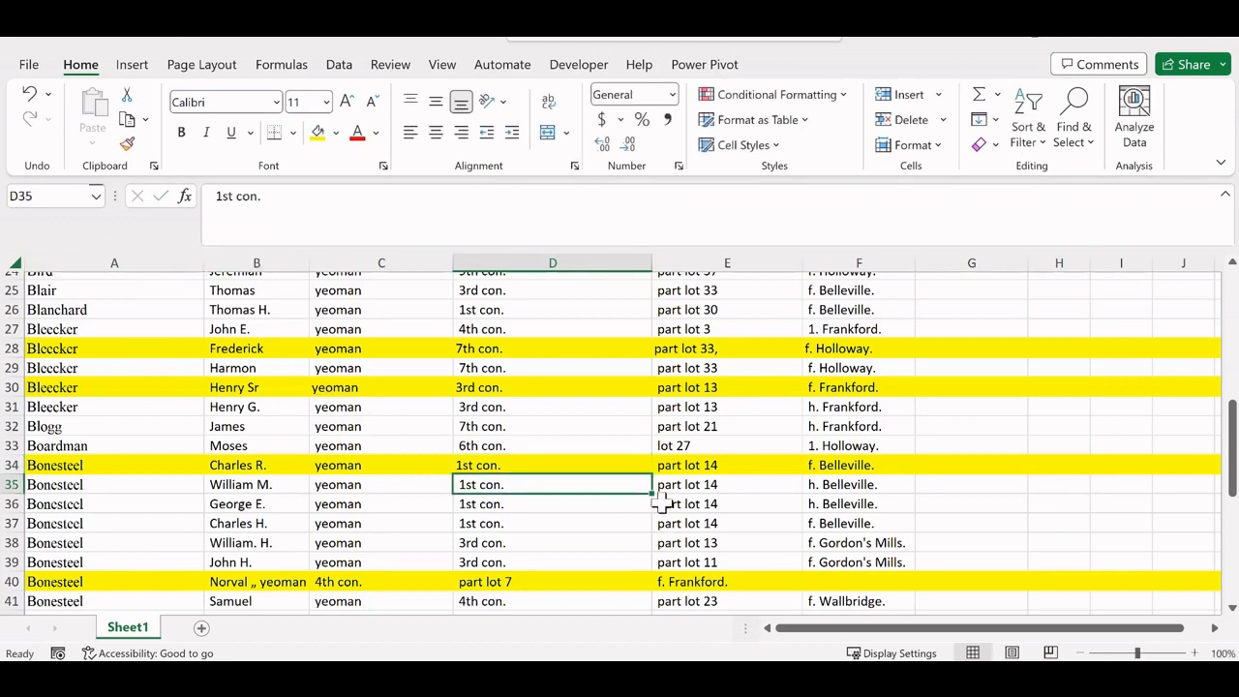
# Step: Correct the misread status letter in F33 so the residence entry reads "f. Holloway."
pyautogui.click(816, 447)
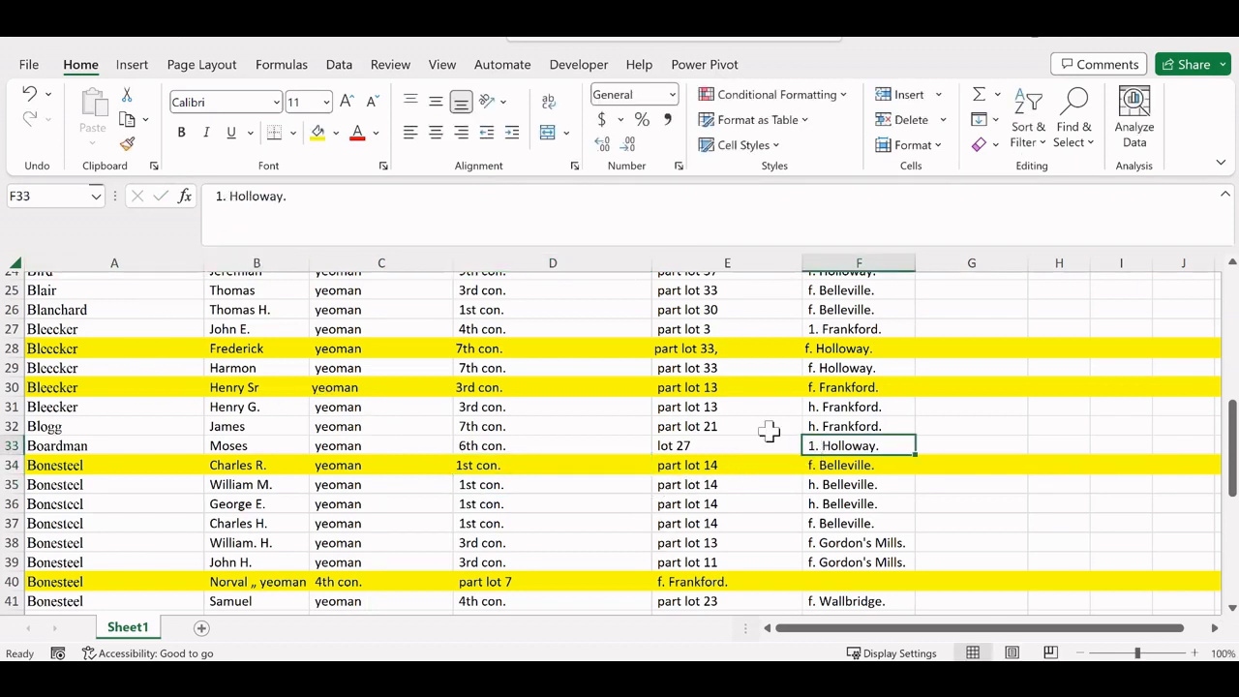
pyautogui.click(222, 197)
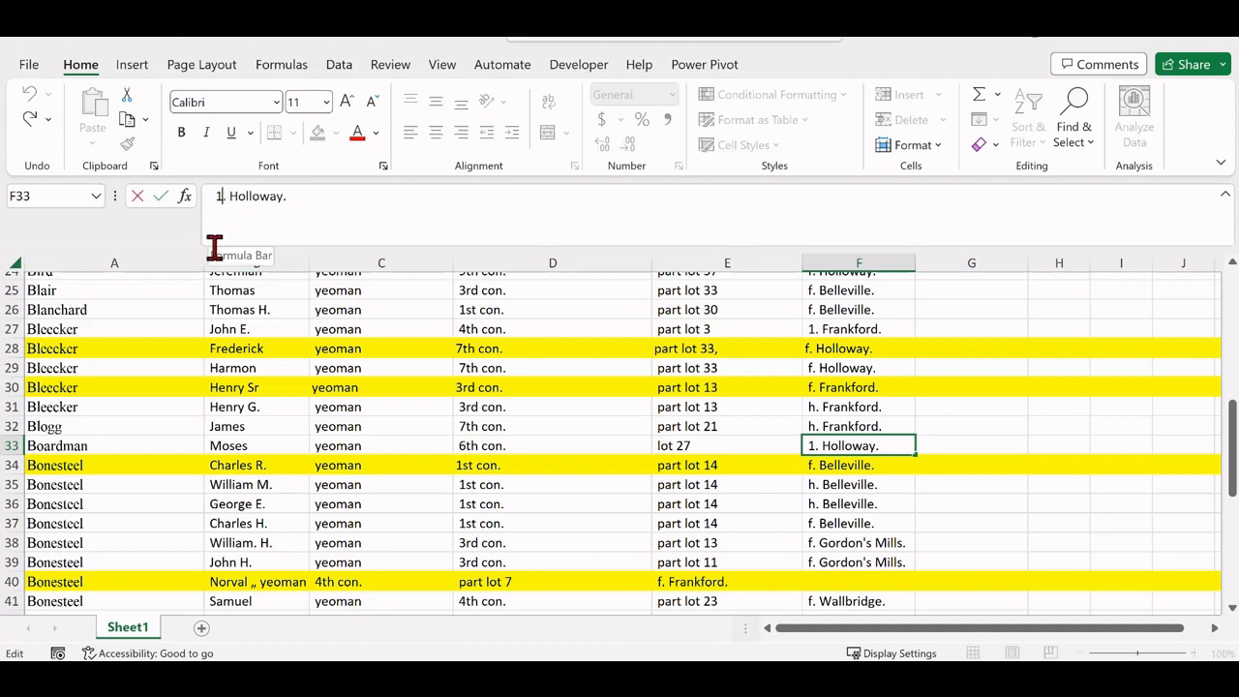
pyautogui.press('BackSpace')
pyautogui.write('f')
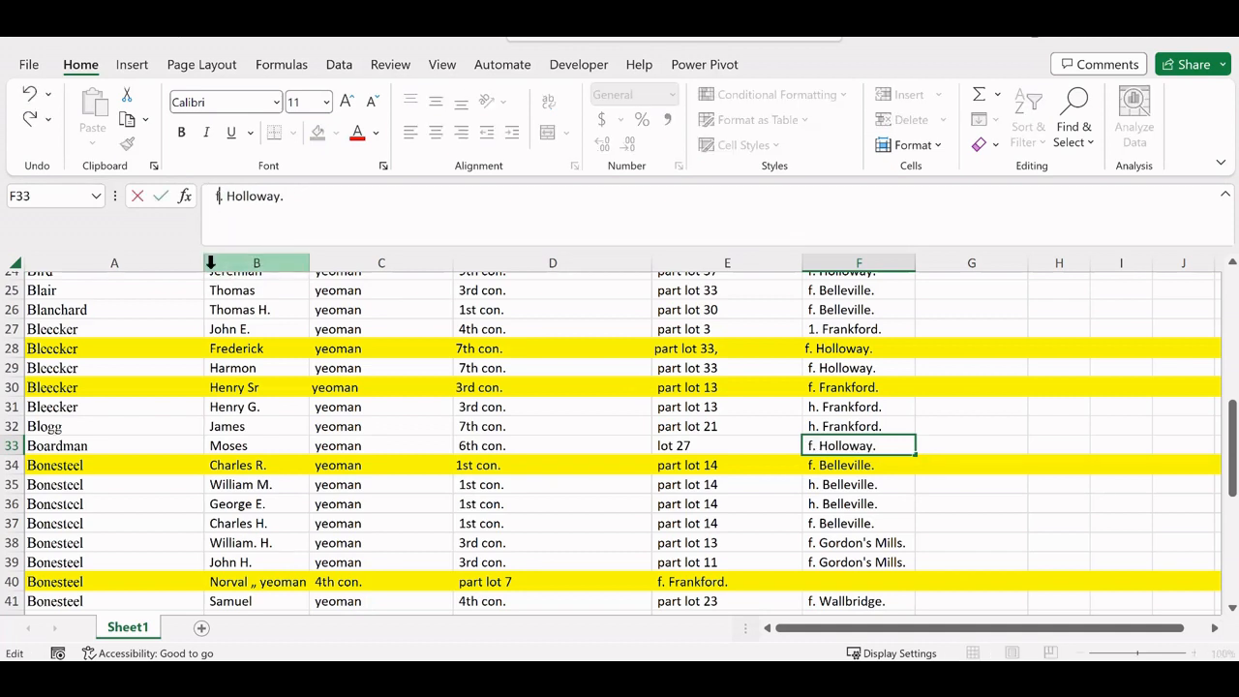
pyautogui.click(199, 503)
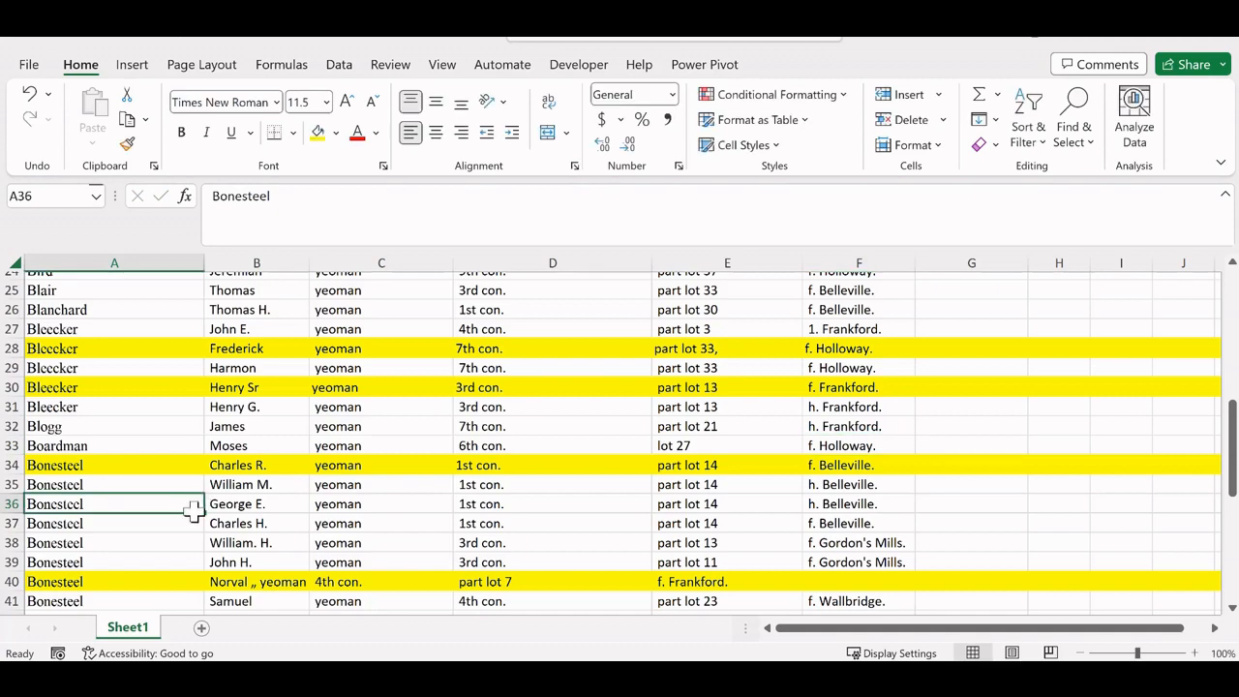
pyautogui.scroll(-2, 161, 542)
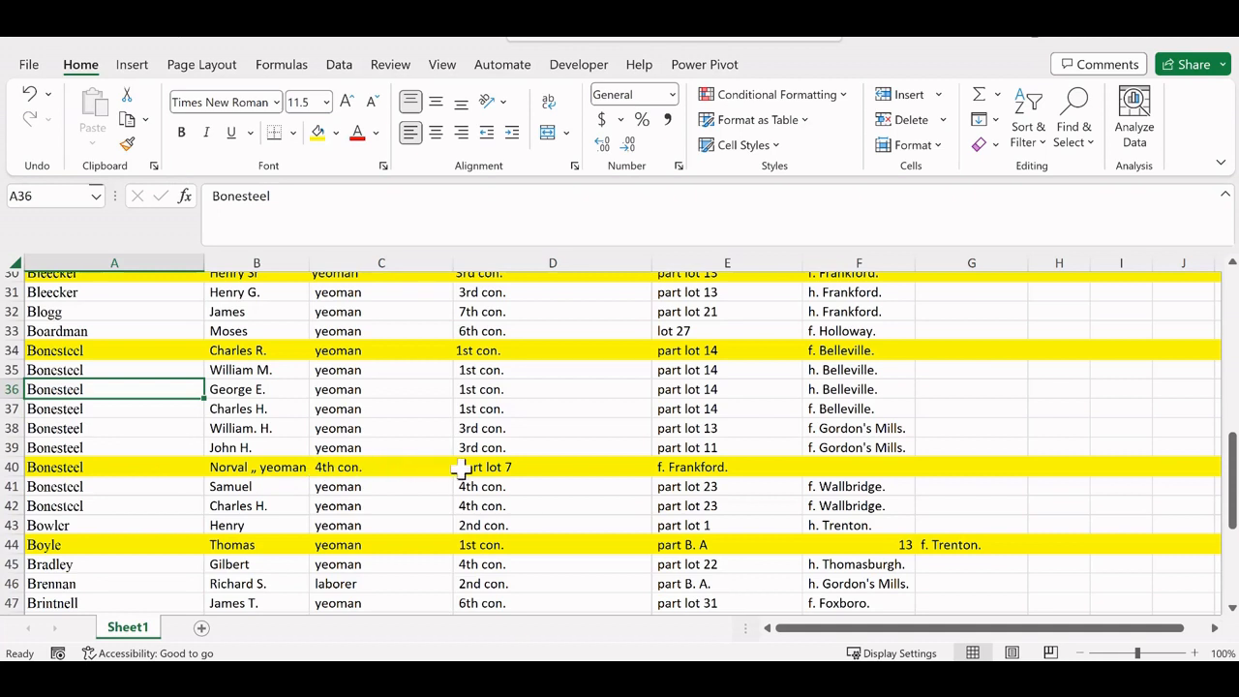
# Step: Move the misaligned concession, lot and residence entries in C40:E40 one column over to D40:F40
pyautogui.moveTo(429, 465); pyautogui.dragTo(670, 468)
pyautogui.hotkey('ctrl', 'c')
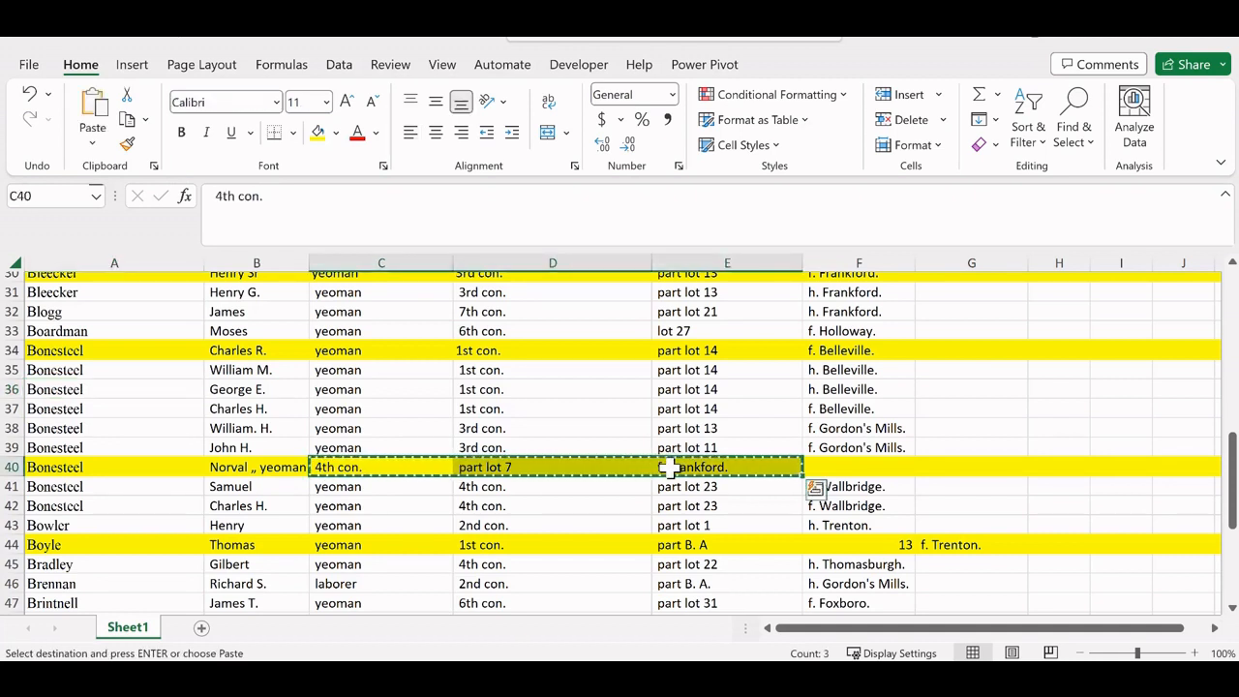
pyautogui.click(548, 466)
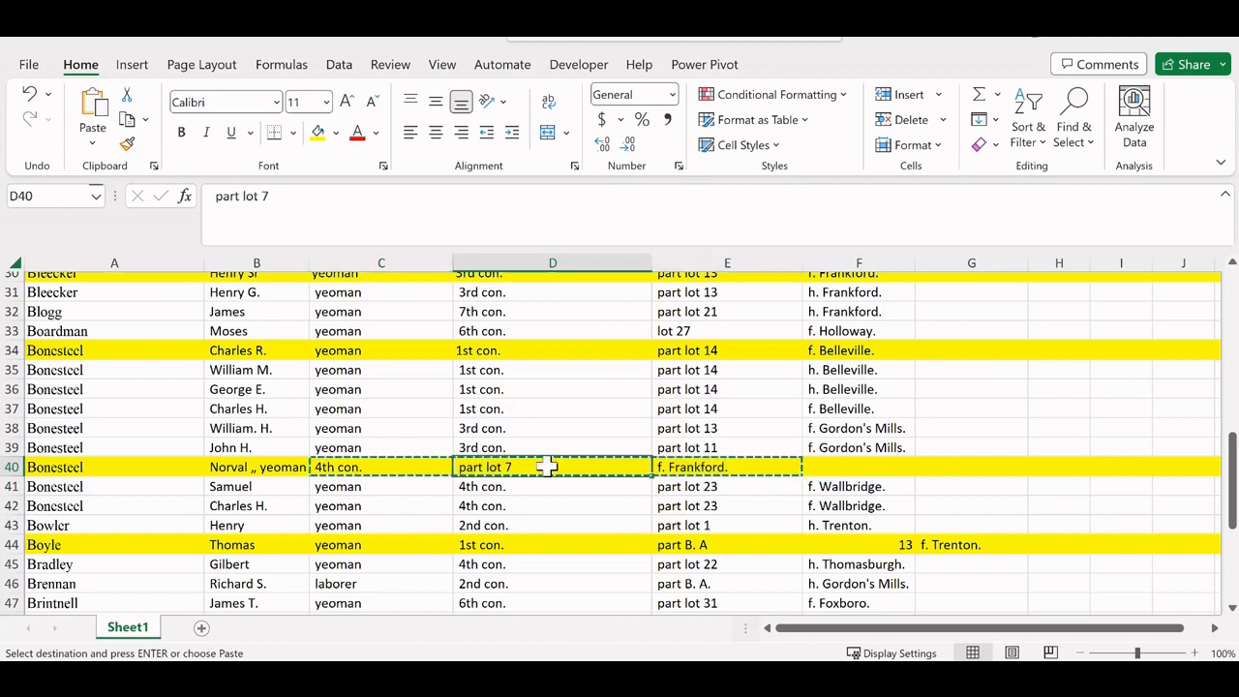
pyautogui.hotkey('ctrl', 'v')
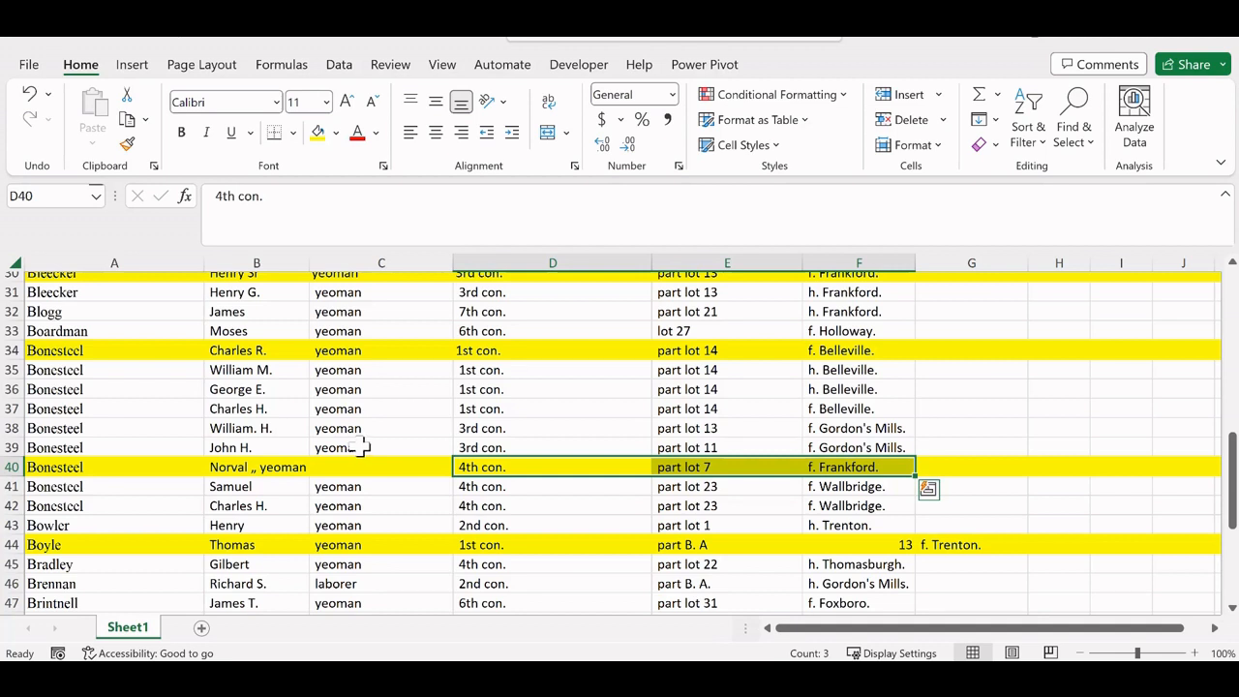
# Step: Fill the occupation "yeoman" from C39 down into the empty cell C40
pyautogui.click(362, 447)
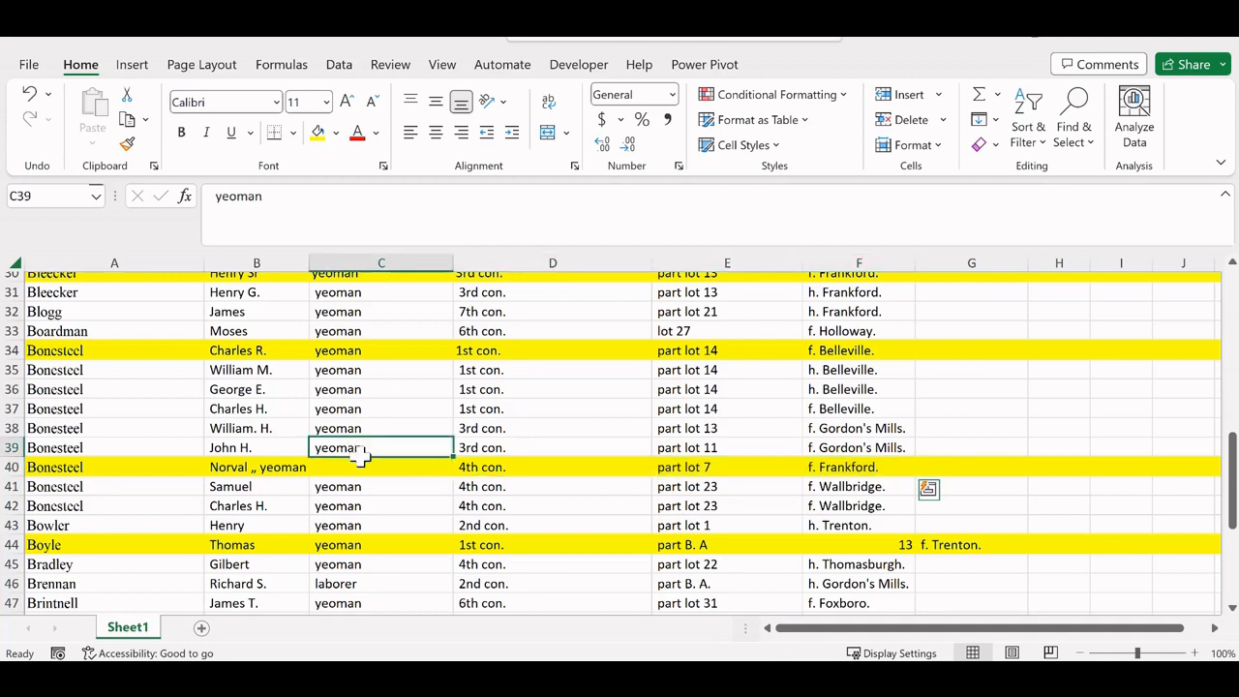
pyautogui.moveTo(360, 453); pyautogui.dragTo(360, 466)
pyautogui.click(987, 121)
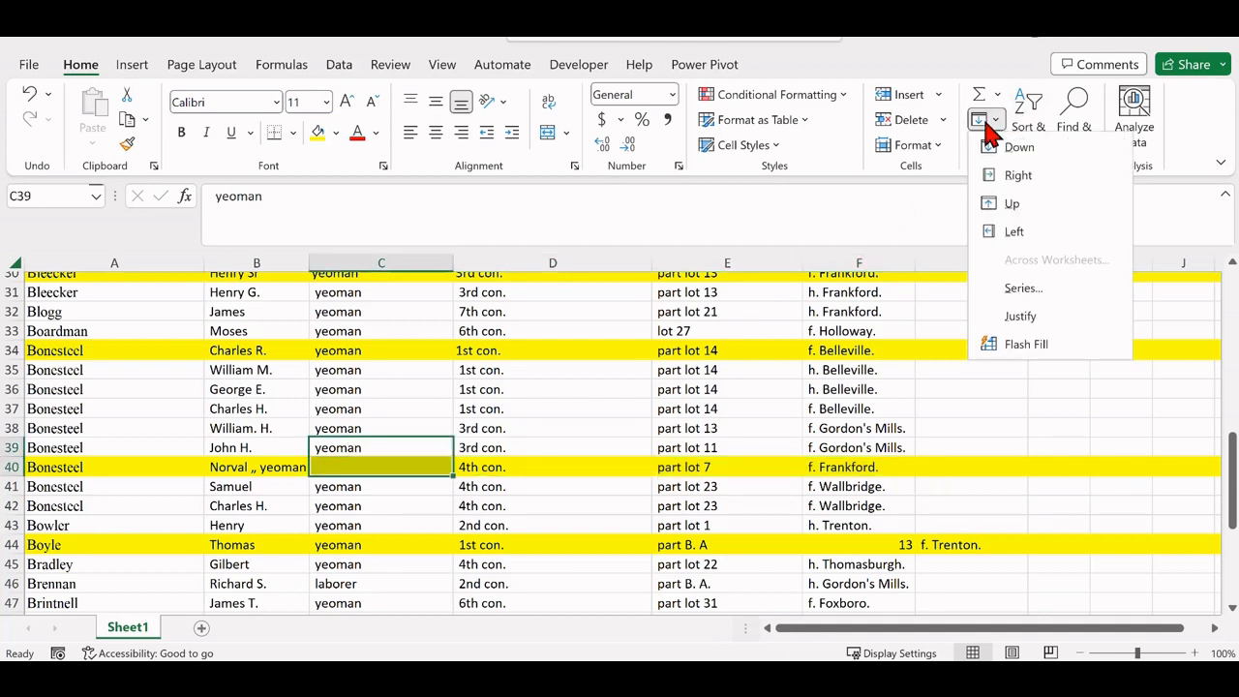
pyautogui.click(991, 148)
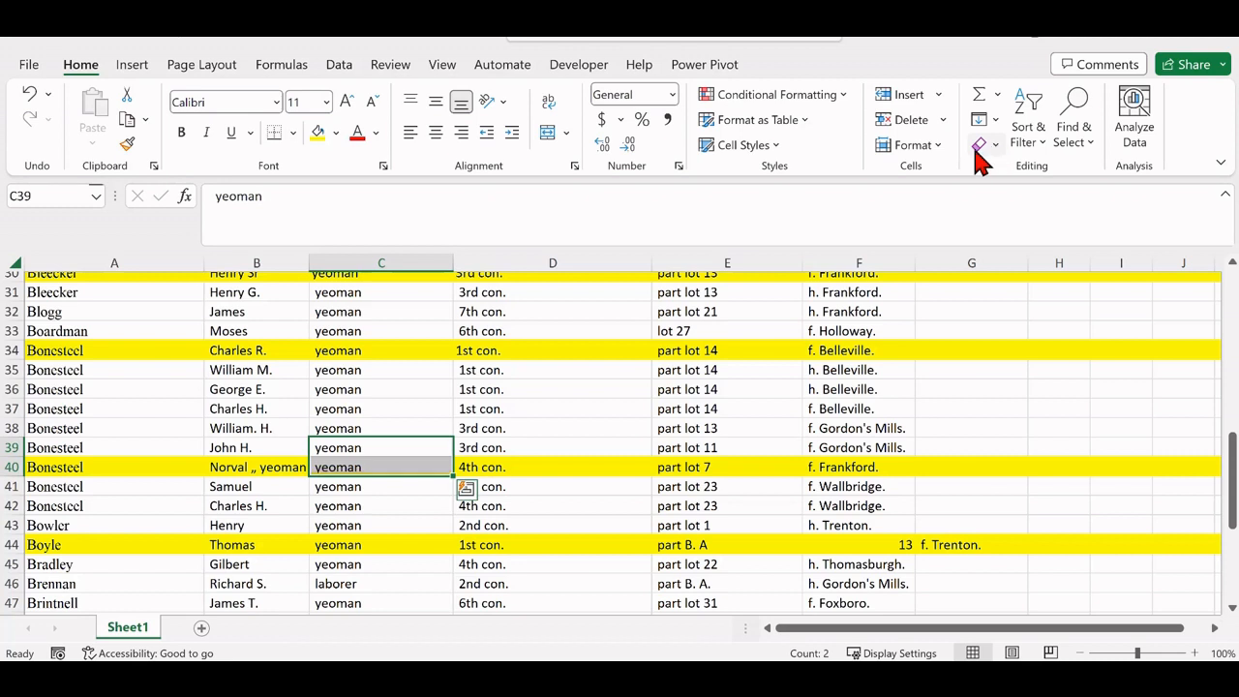
# Step: Remove the stray quote marks and "yeoman" from B40, keeping only the given name
pyautogui.click(269, 462)
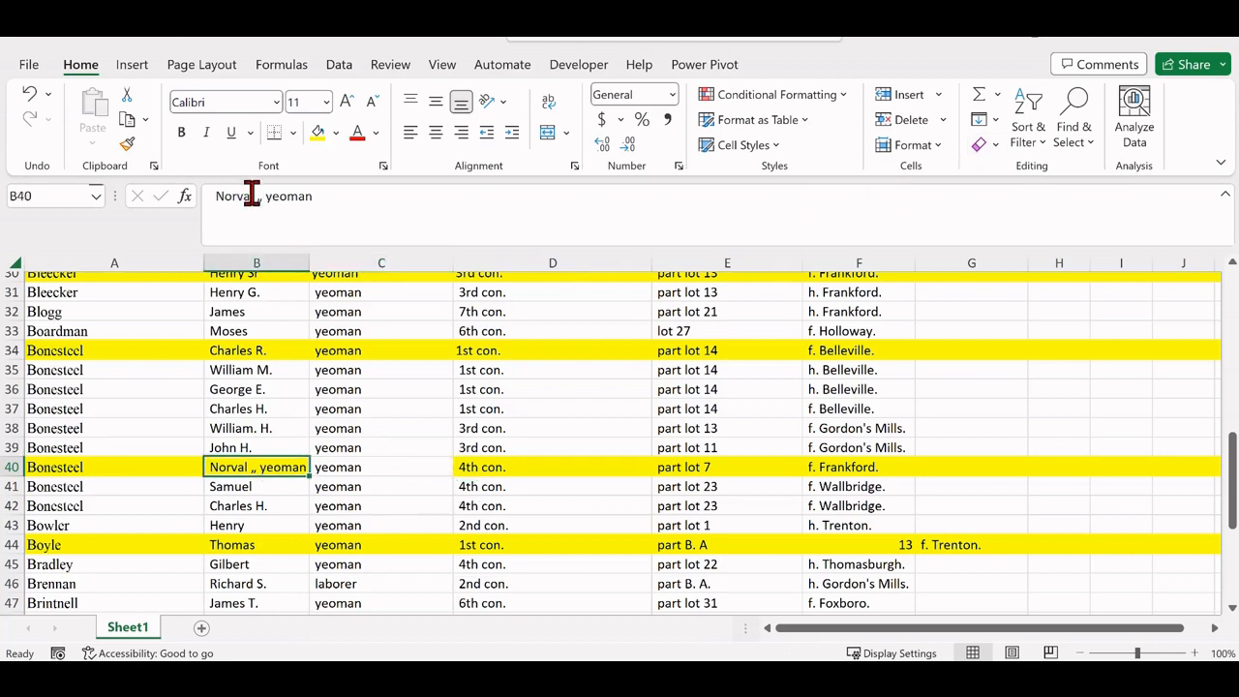
pyautogui.moveTo(255, 195); pyautogui.dragTo(332, 204)
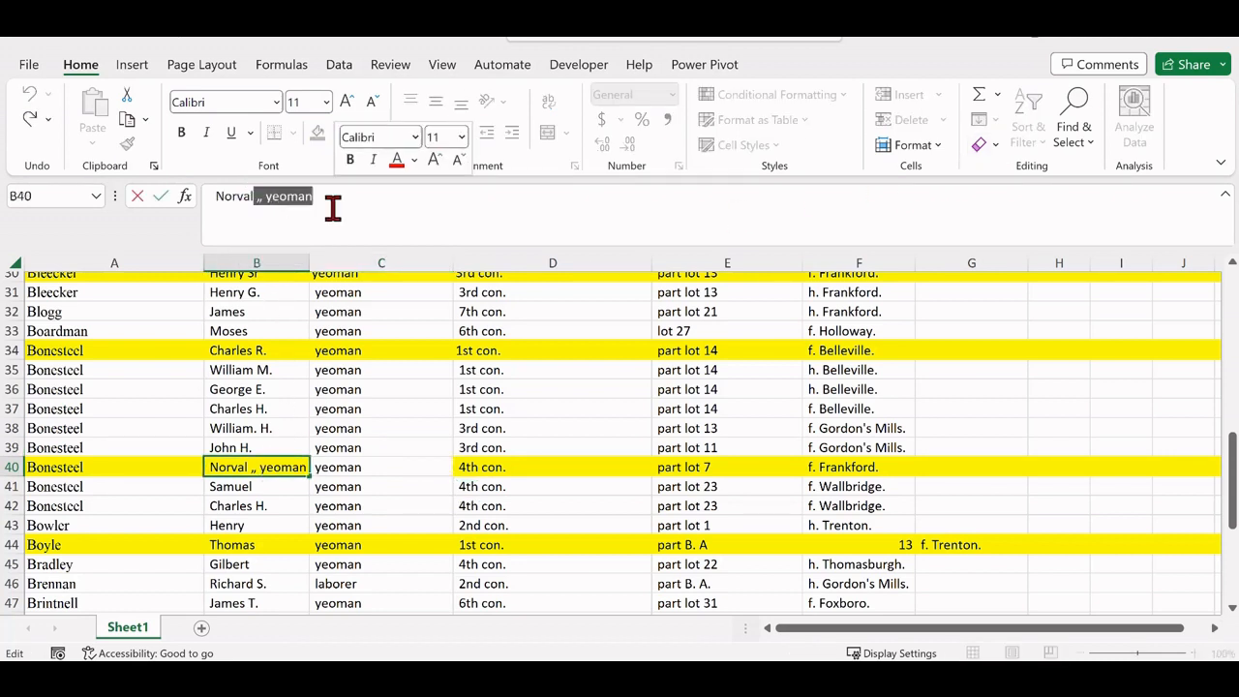
pyautogui.press('BackSpace')
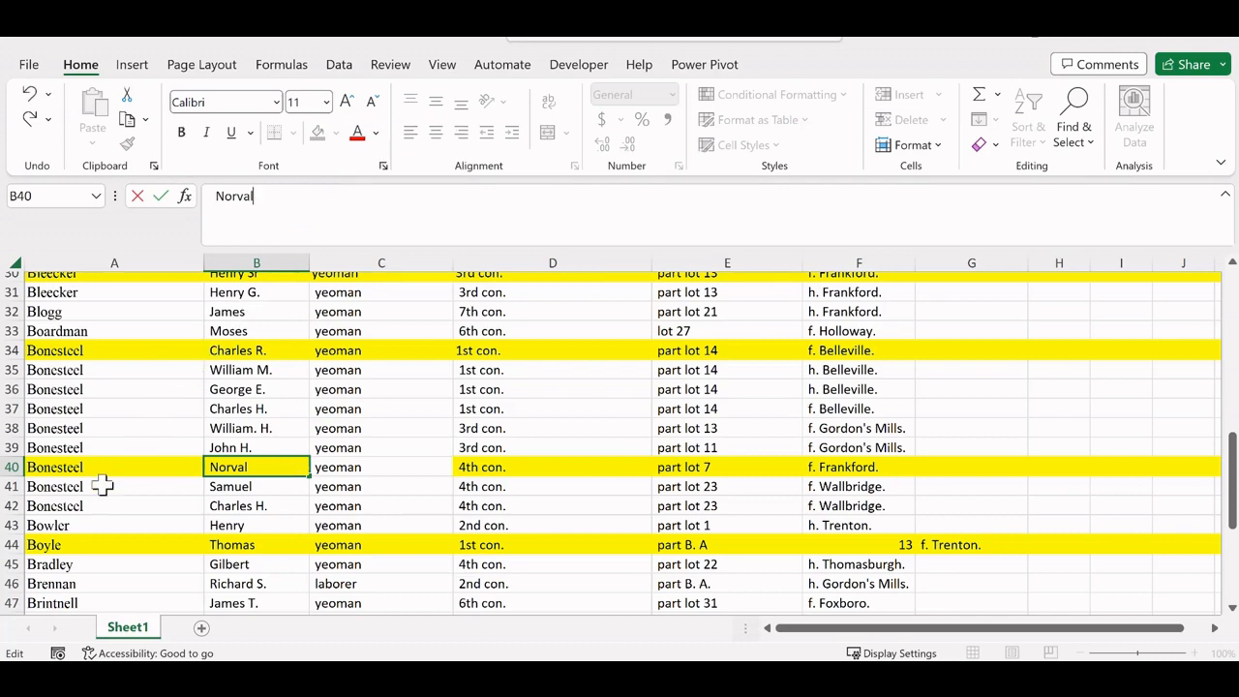
# Step: Complete the lot entry in E44 so it reads "part B. A lot 13"
pyautogui.scroll(-1, 5, 524)
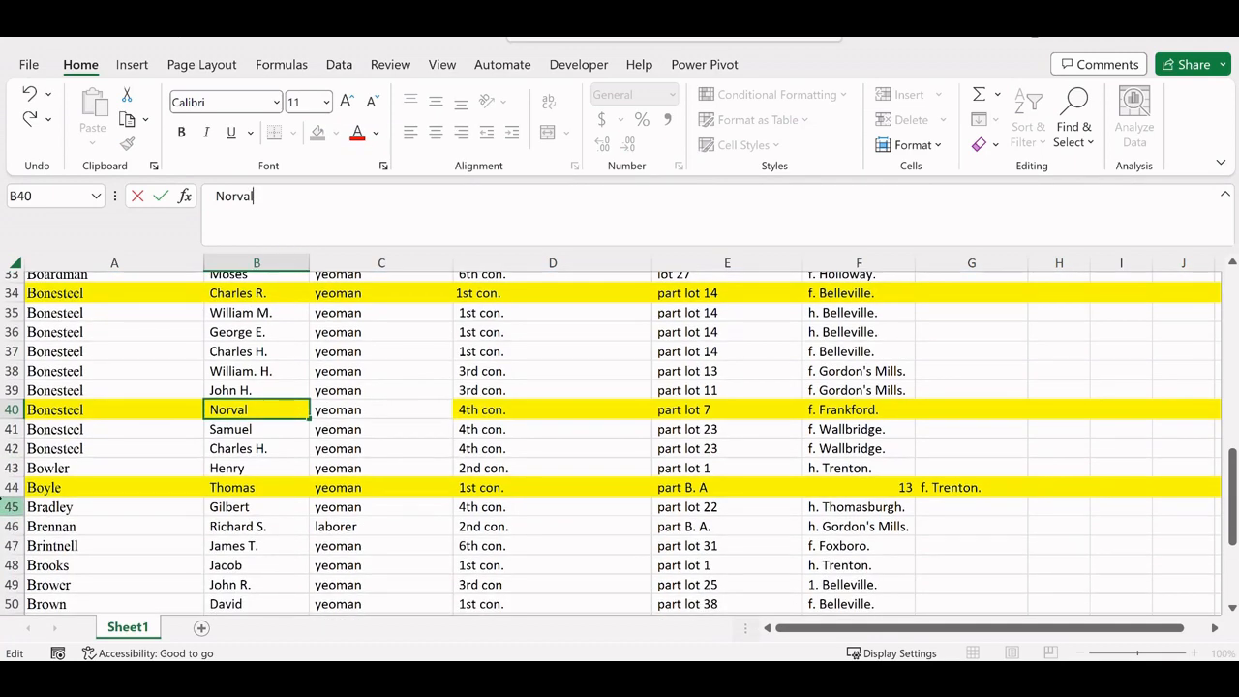
pyautogui.click(5, 487)
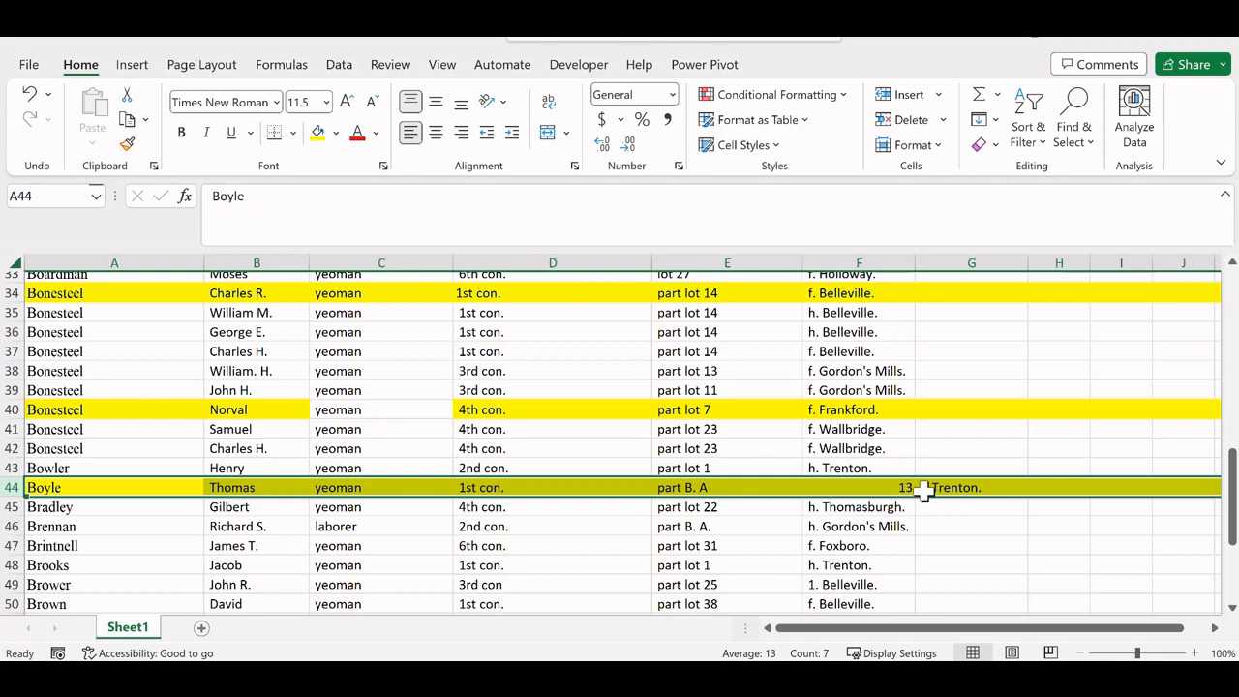
pyautogui.click(713, 490)
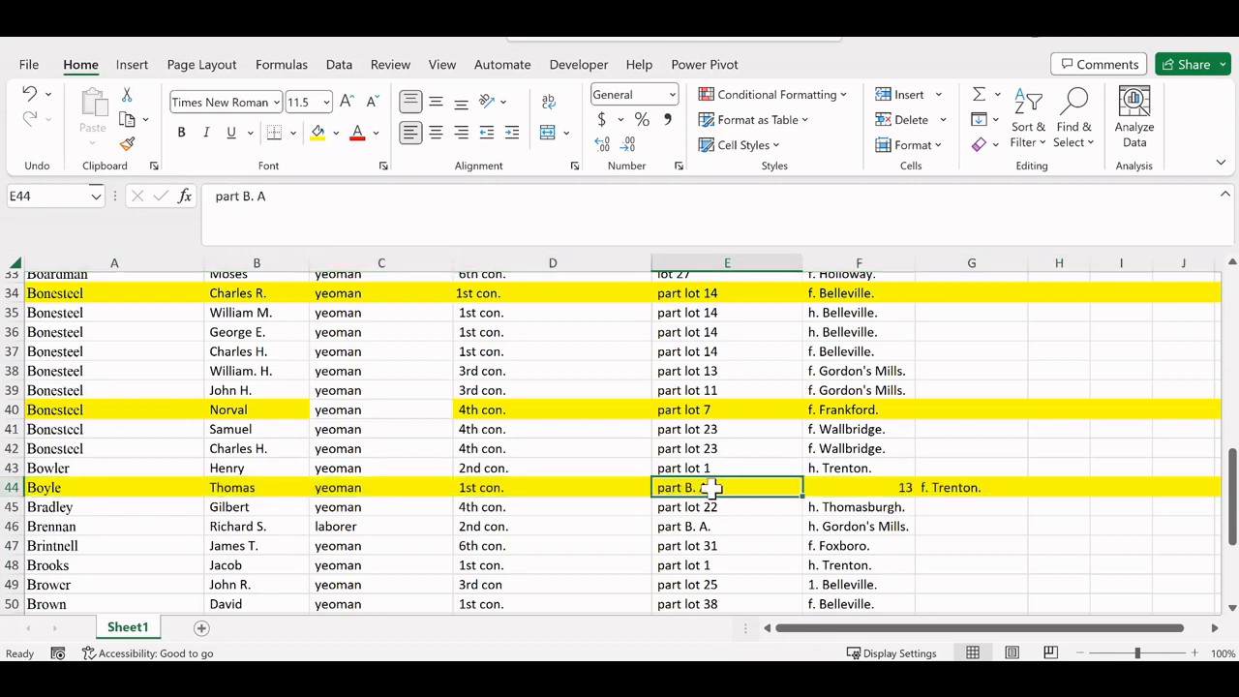
pyautogui.click(295, 196)
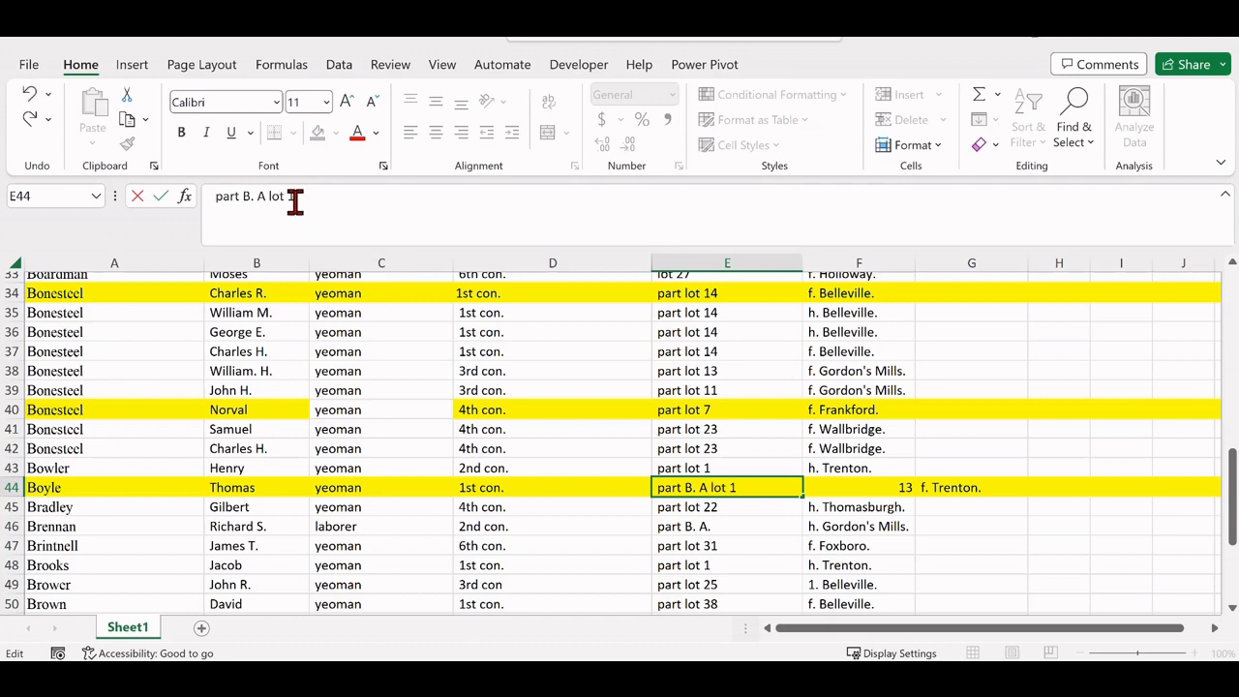
# Step: Move the residence "f. Trenton." from G44 into F44, replacing the stray 13
pyautogui.click(932, 489)
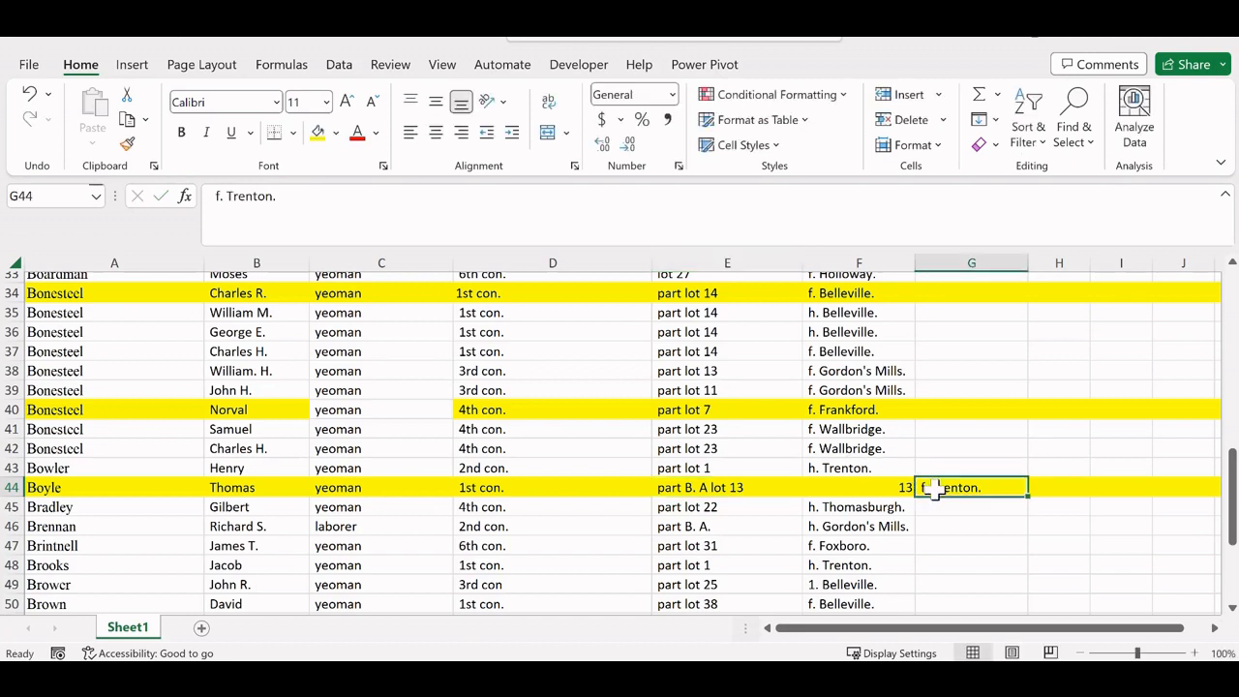
pyautogui.hotkey('ctrl', 'x')
pyautogui.click(875, 489)
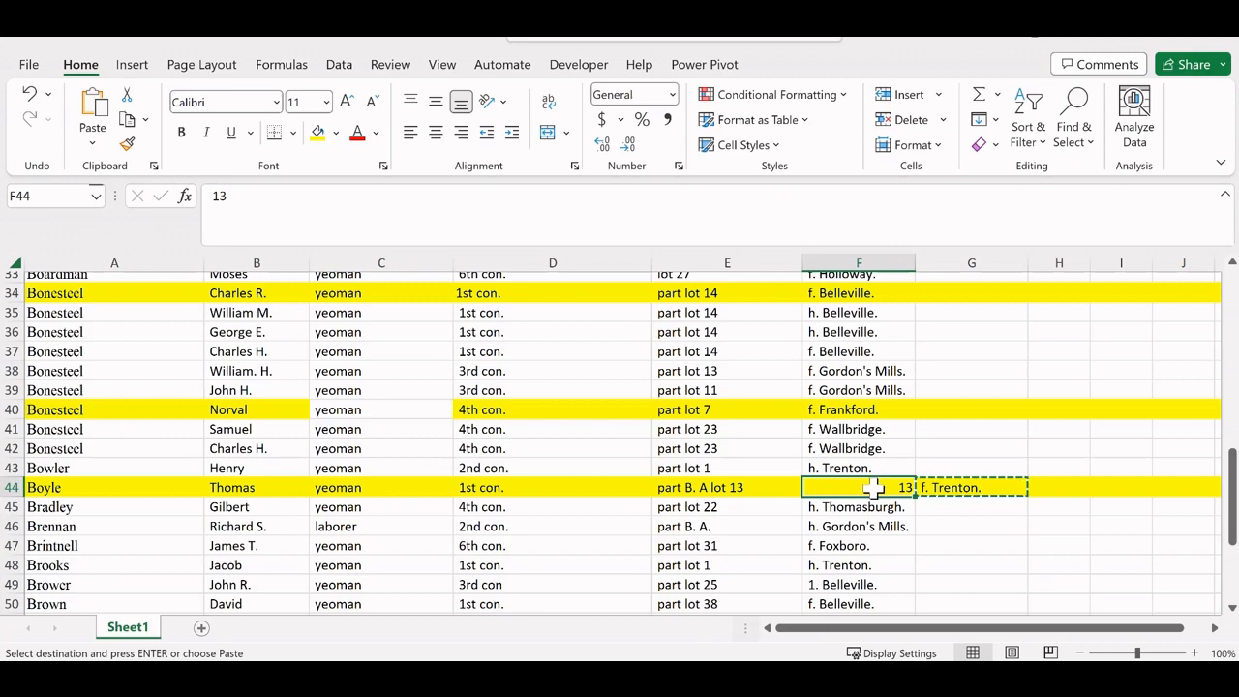
pyautogui.hotkey('ctrl', 'v')
# Step: Correct the misread status letter in F58 so the residence entry reads "f. Frankford."
pyautogui.scroll(-3, 256, 447)
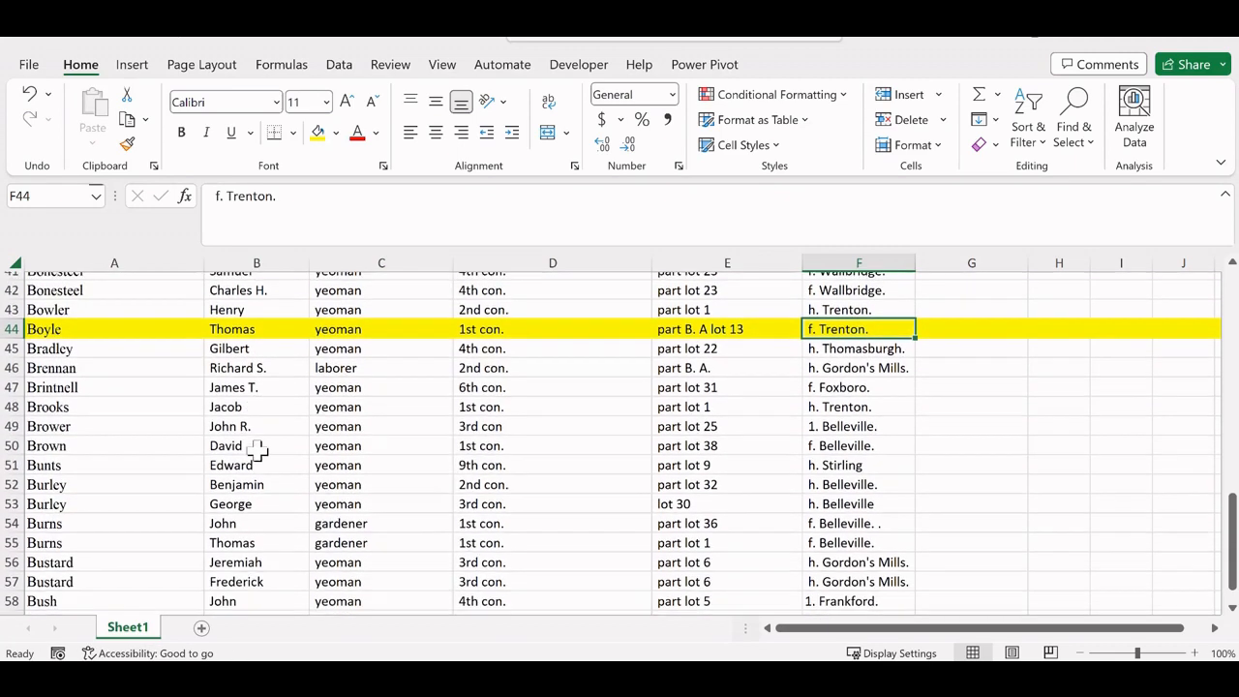
pyautogui.scroll(-3, 253, 455)
pyautogui.scroll(1, 668, 440)
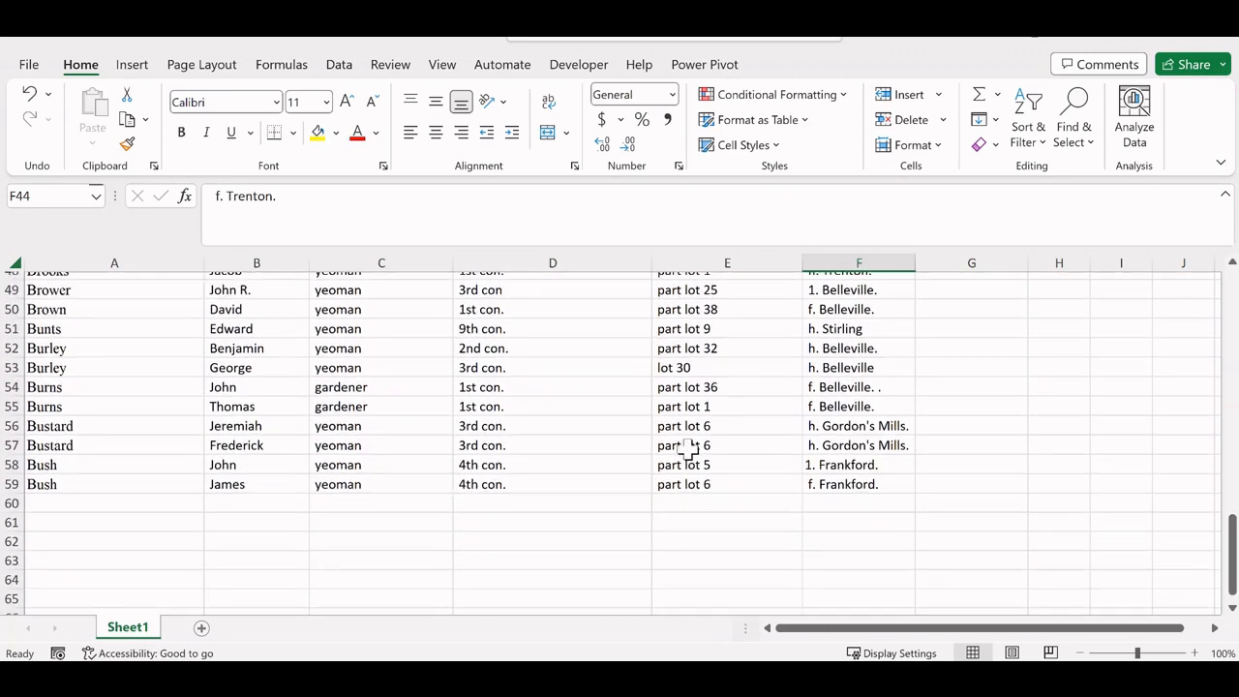
pyautogui.click(824, 473)
pyautogui.click(218, 197)
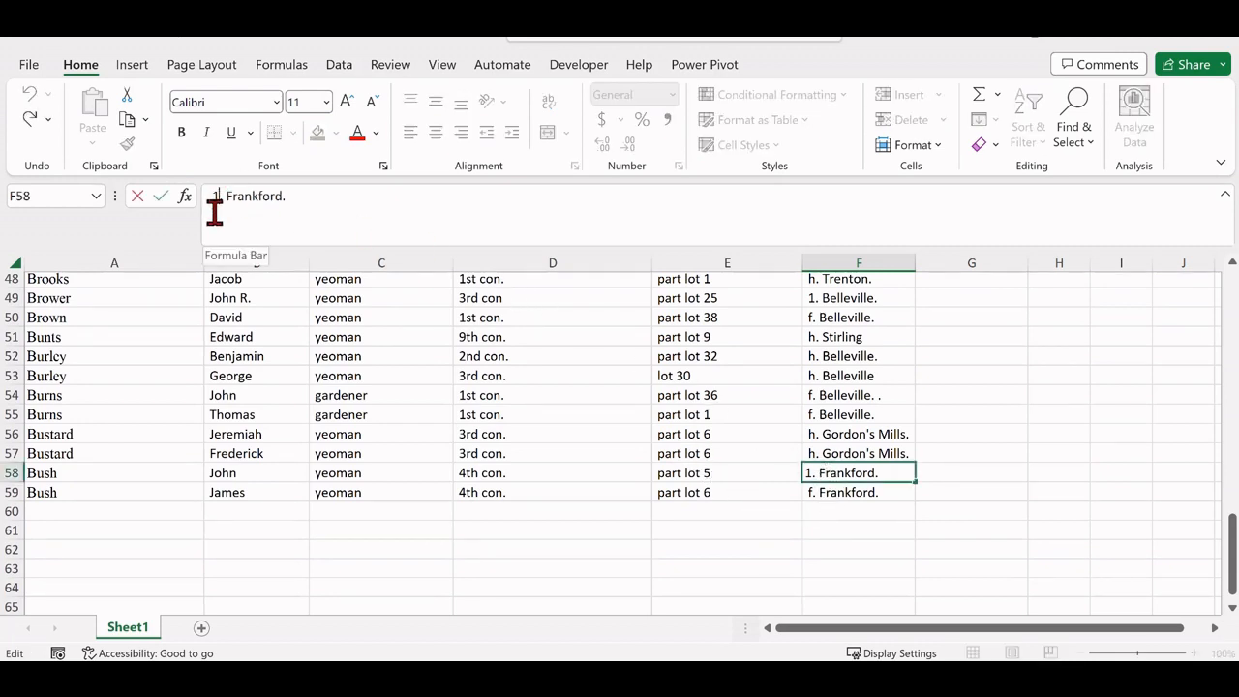
pyautogui.press('BackSpace')
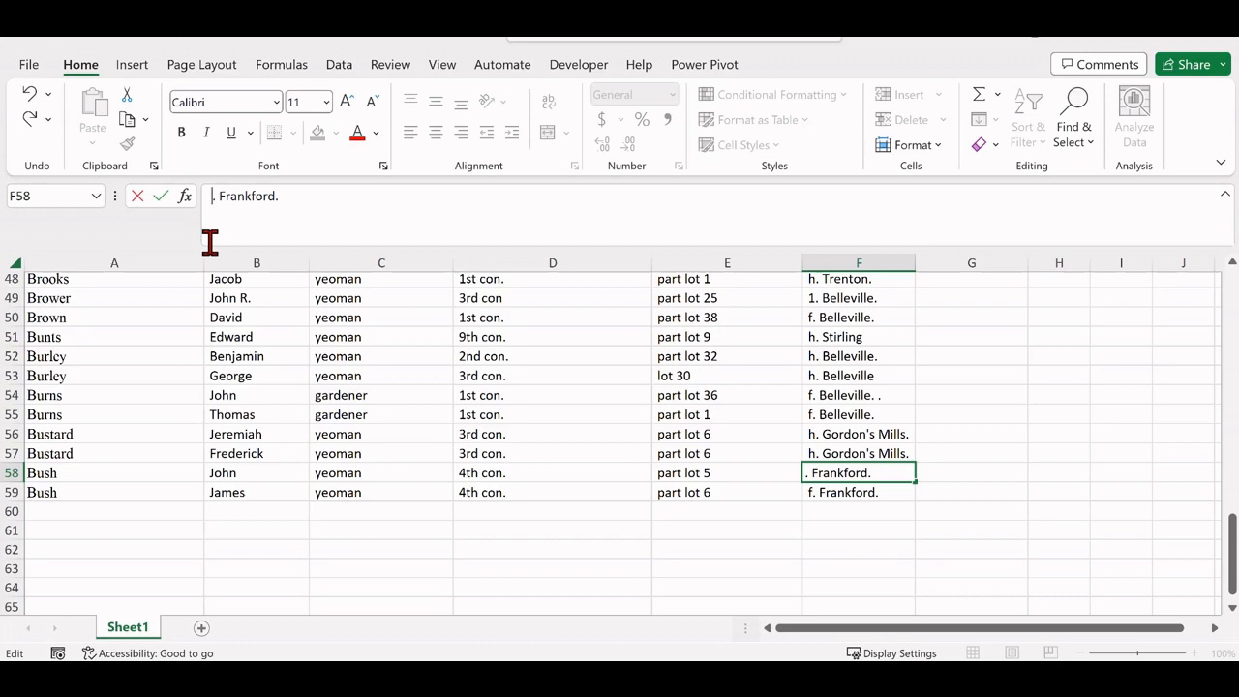
pyautogui.write('f')
# Step: Correct the misread status letter in F49 so the residence entry reads "f. Belleville."
pyautogui.scroll(2, 946, 481)
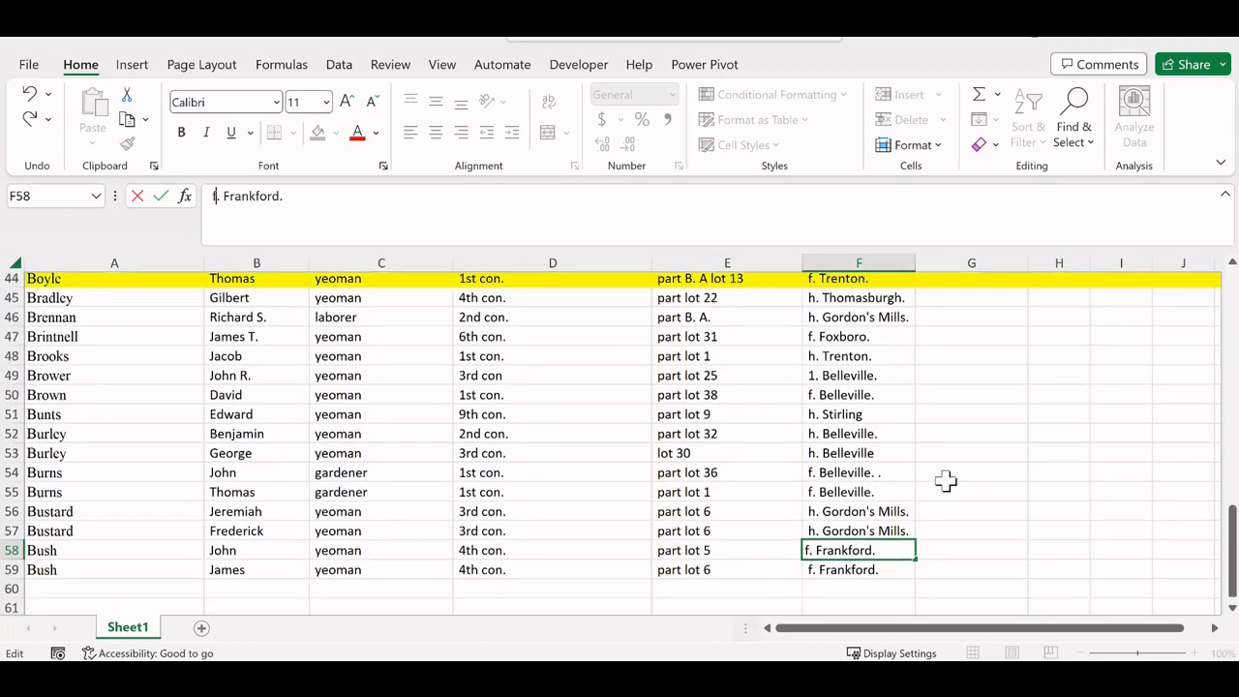
pyautogui.scroll(3, 946, 481)
pyautogui.click(829, 469)
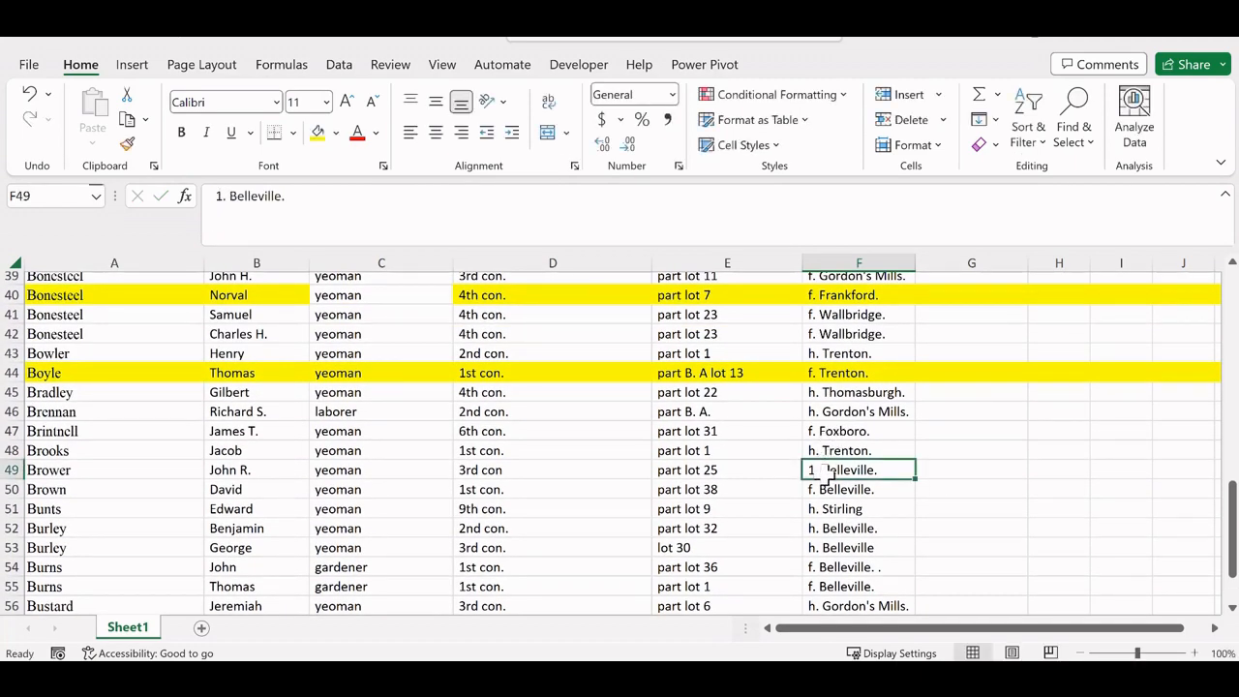
pyautogui.click(222, 198)
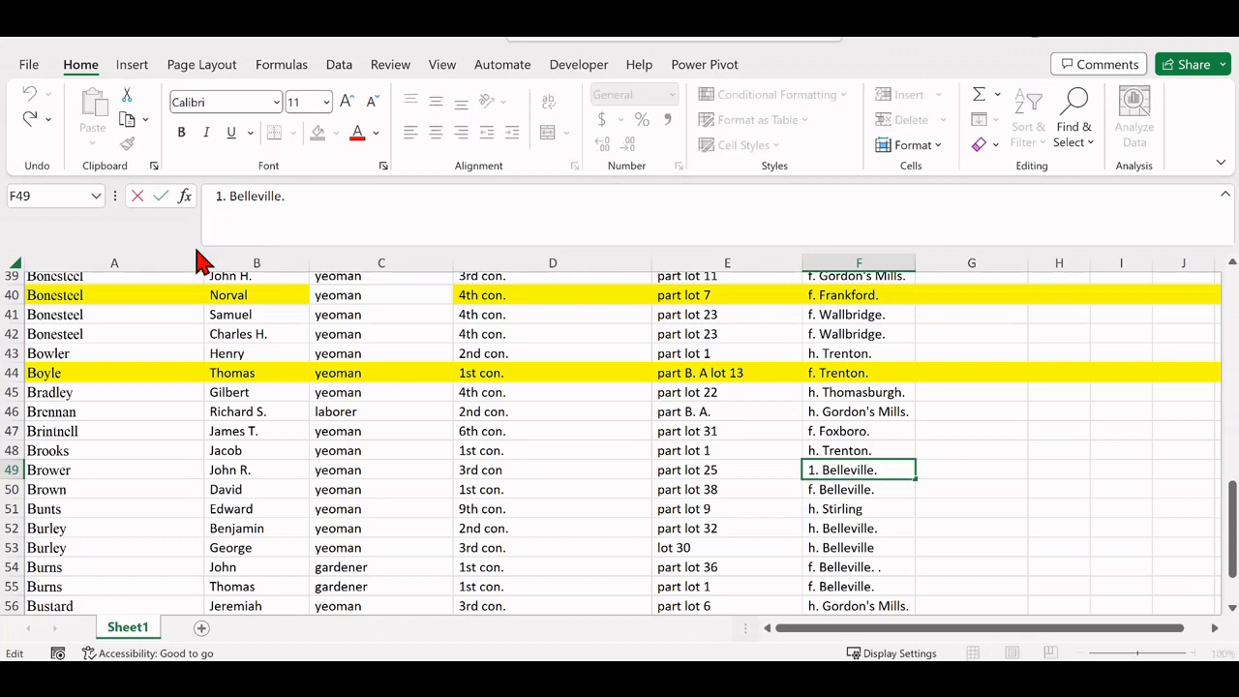
pyautogui.press('BackSpace')
pyautogui.write('f')
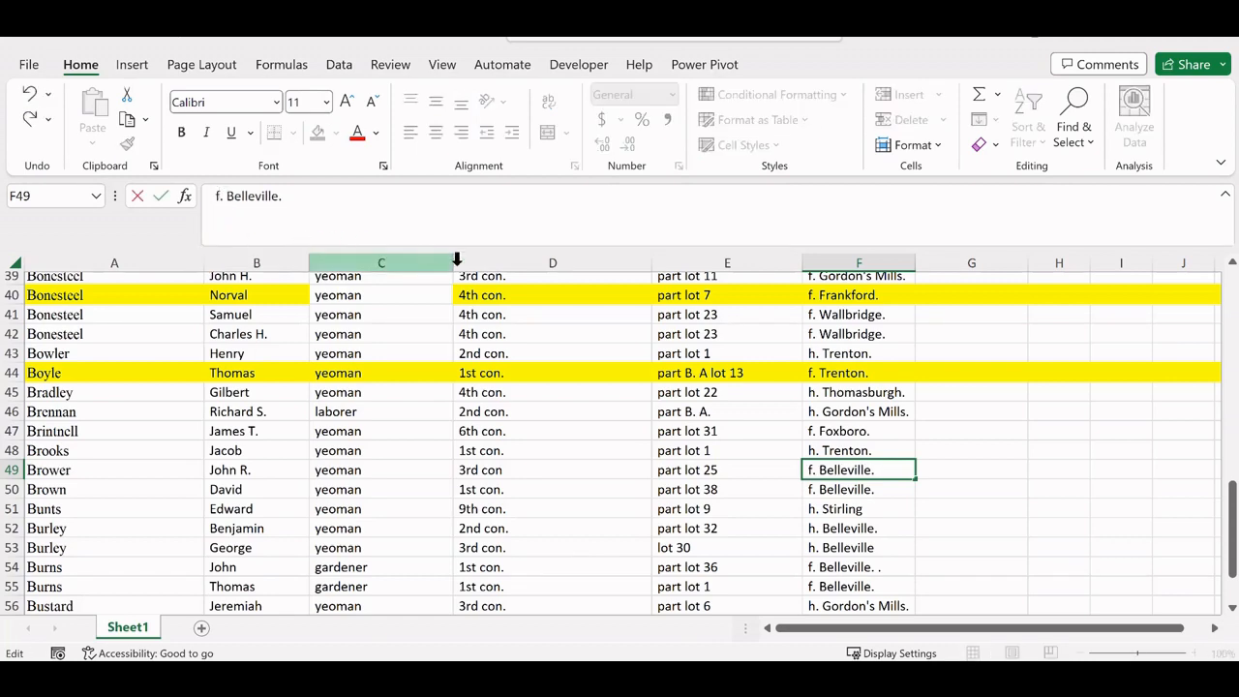
# Step: Correct the misread status letter in F27 so the residence entry reads "f. Frankford."
pyautogui.scroll(4, 859, 390)
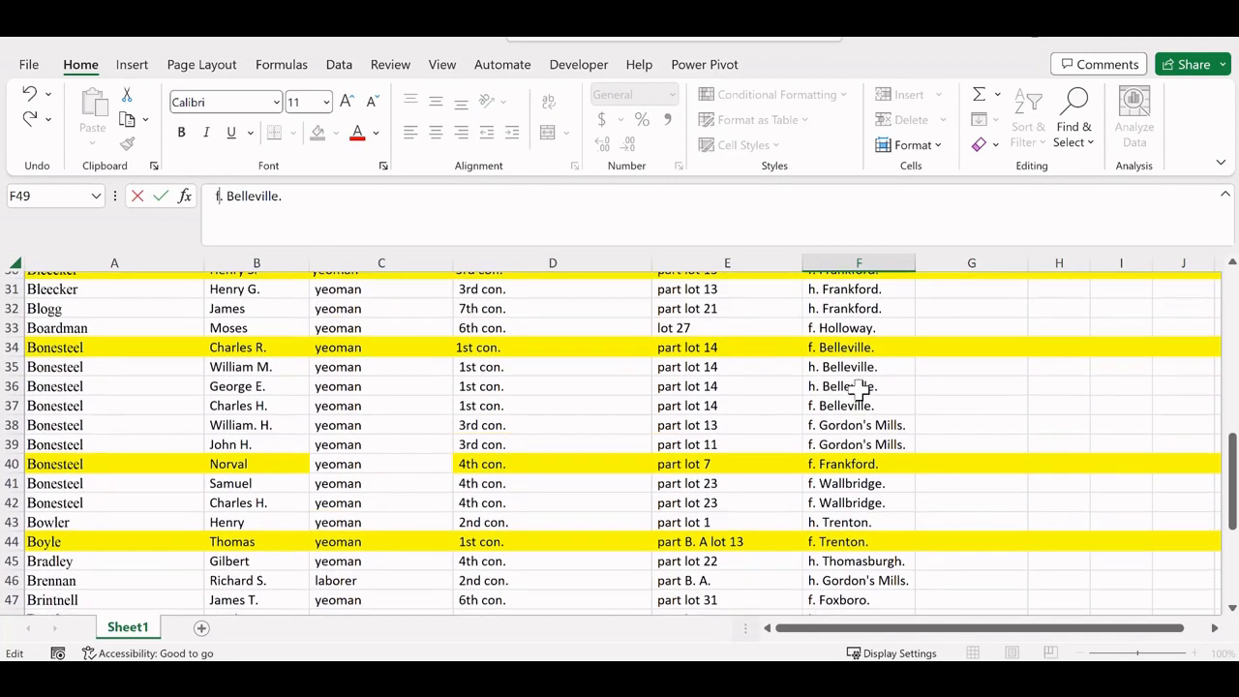
pyautogui.scroll(3, 859, 391)
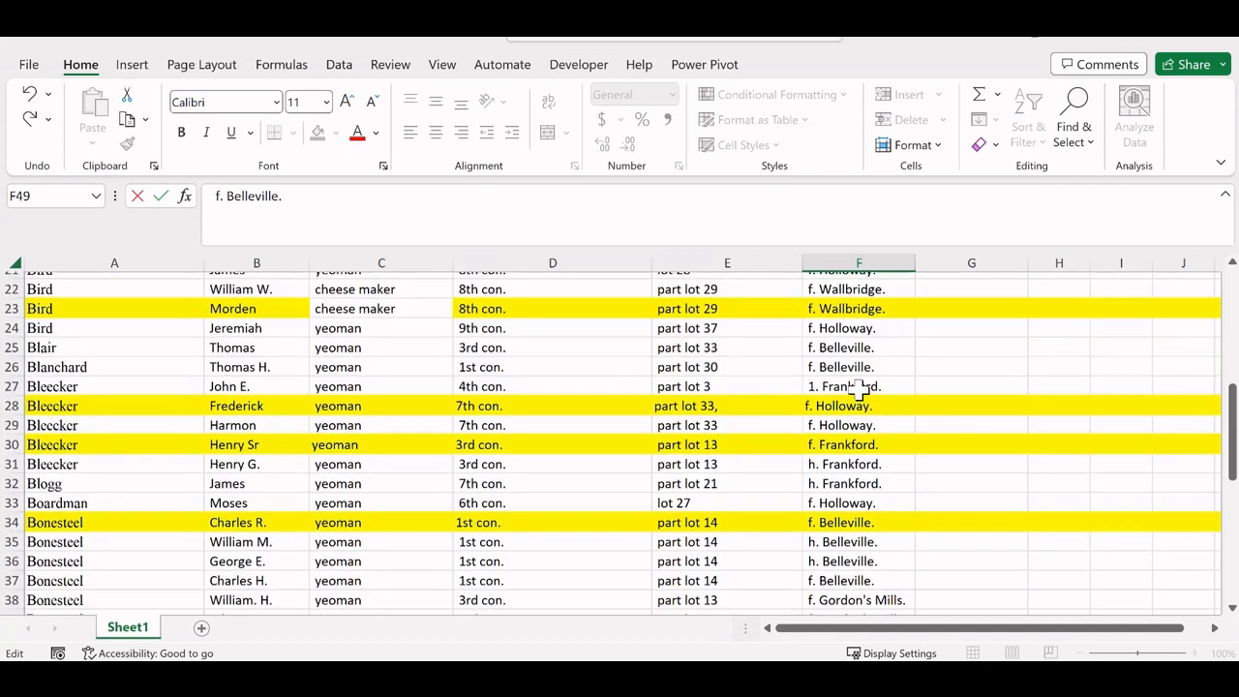
pyautogui.click(835, 443)
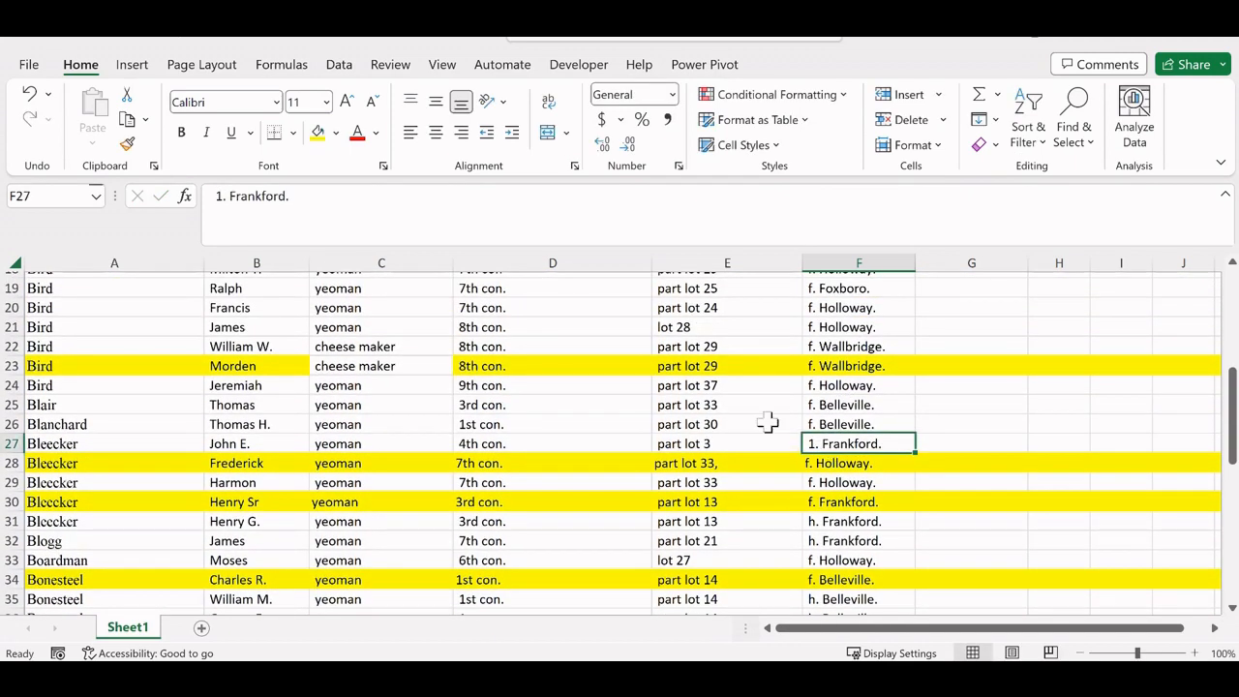
pyautogui.click(221, 197)
pyautogui.press('BackSpace')
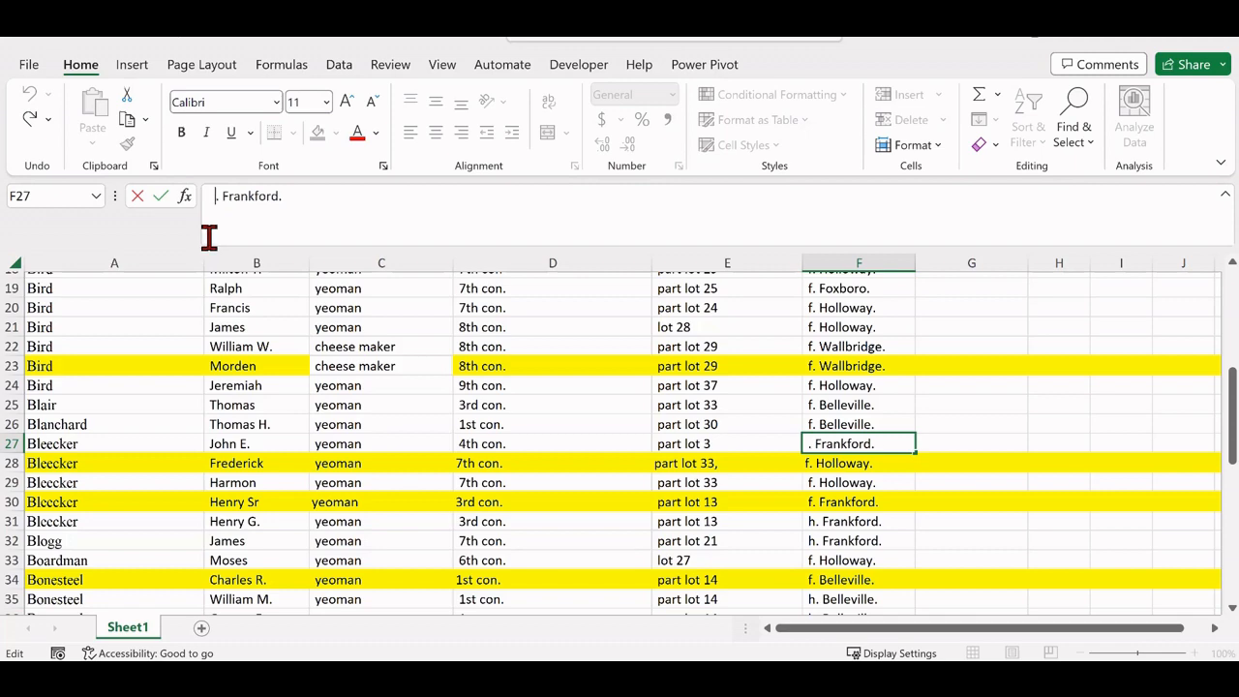
pyautogui.write('f')
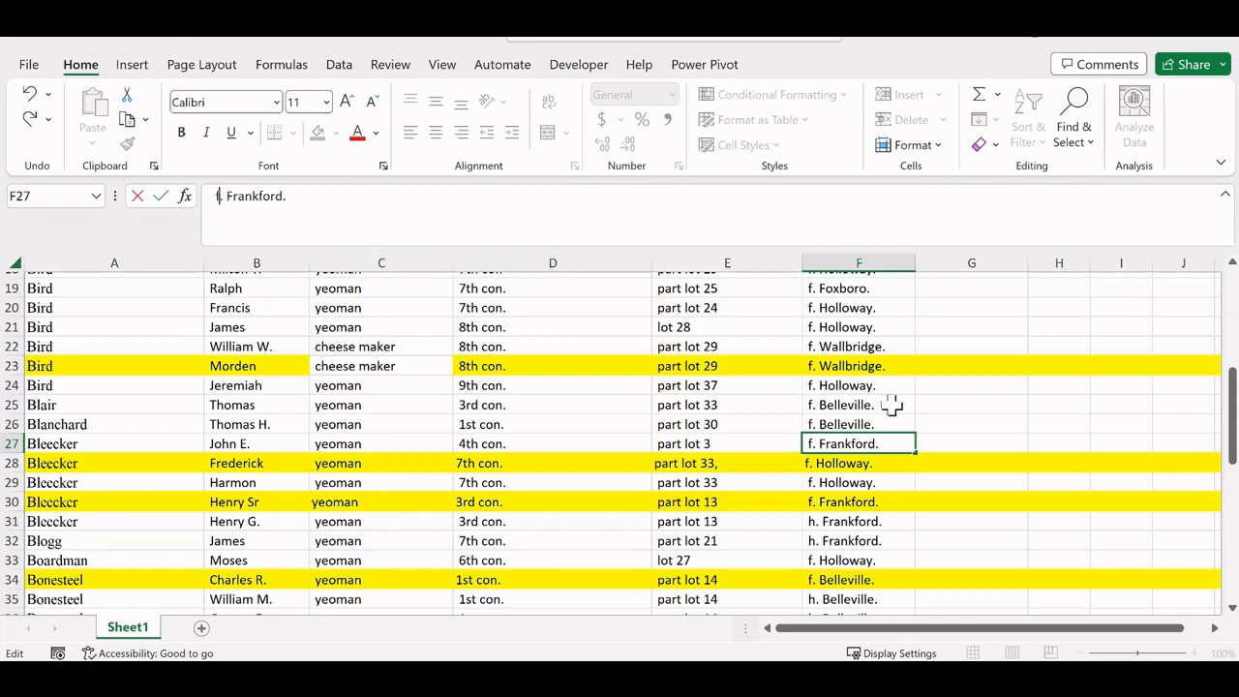
# Step: Review all directory rows from row 1 through row 59 for remaining misaligned or misread entries
pyautogui.scroll(2, 916, 407)
pyautogui.scroll(2, 916, 406)
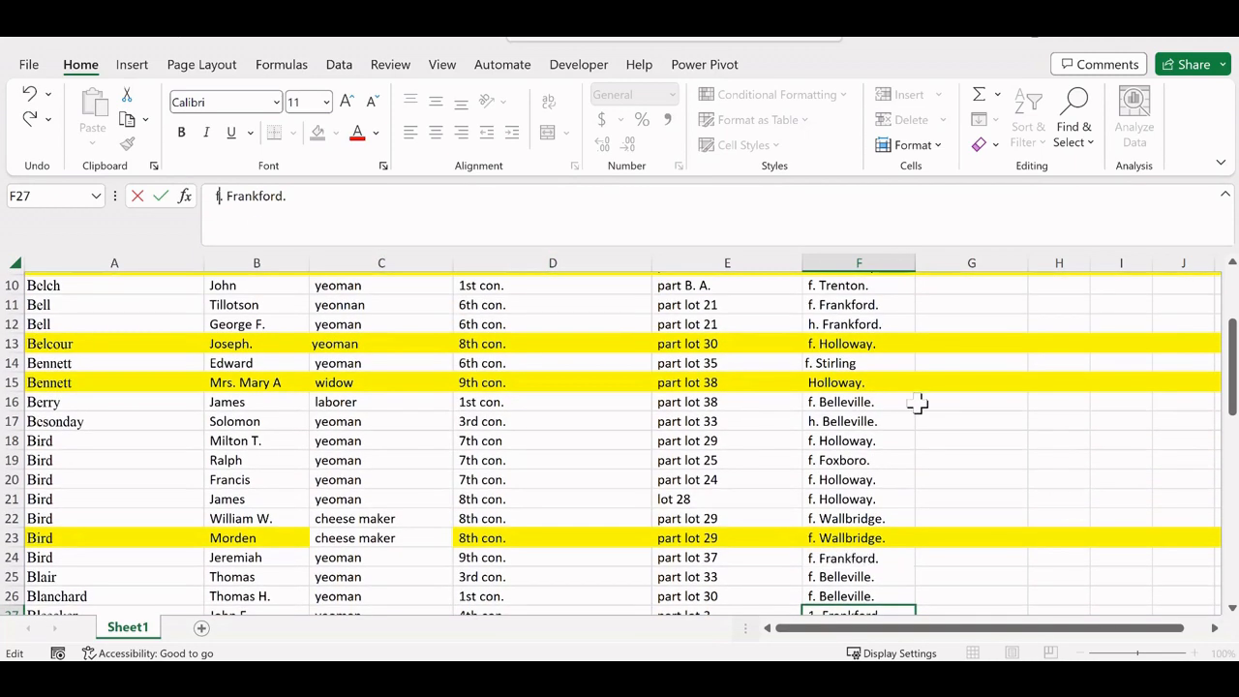
pyautogui.scroll(1, 915, 405)
pyautogui.scroll(2, 879, 398)
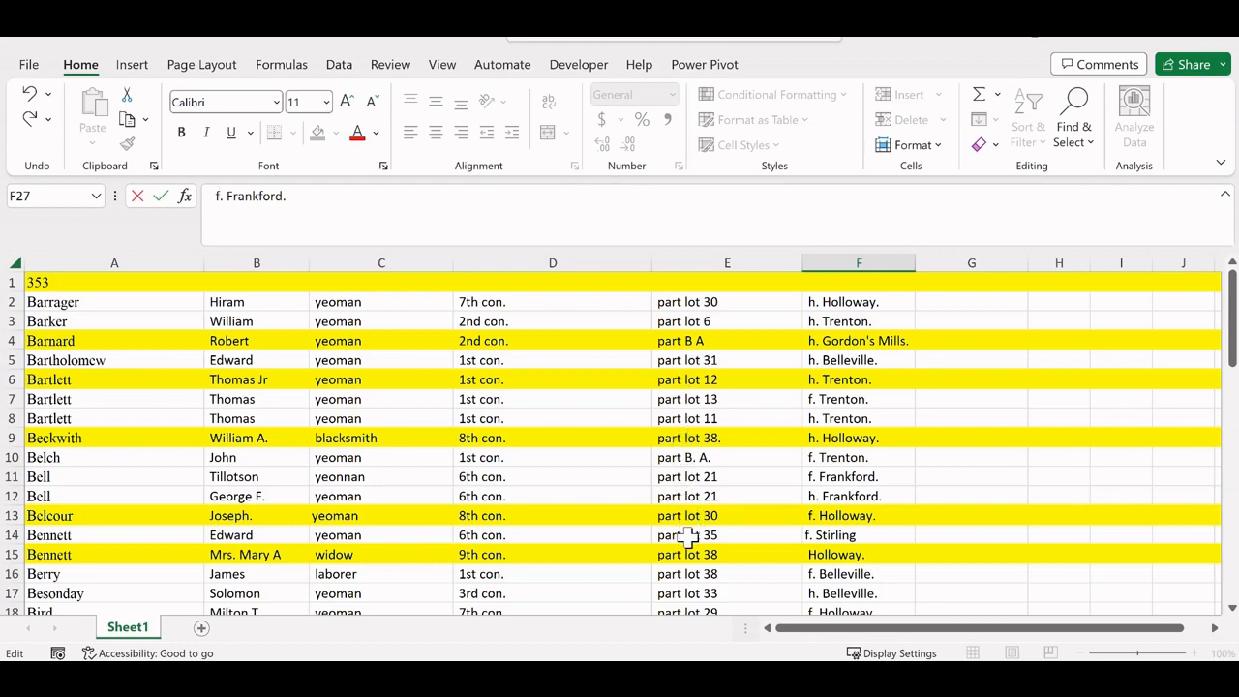
pyautogui.scroll(-3, 716, 571)
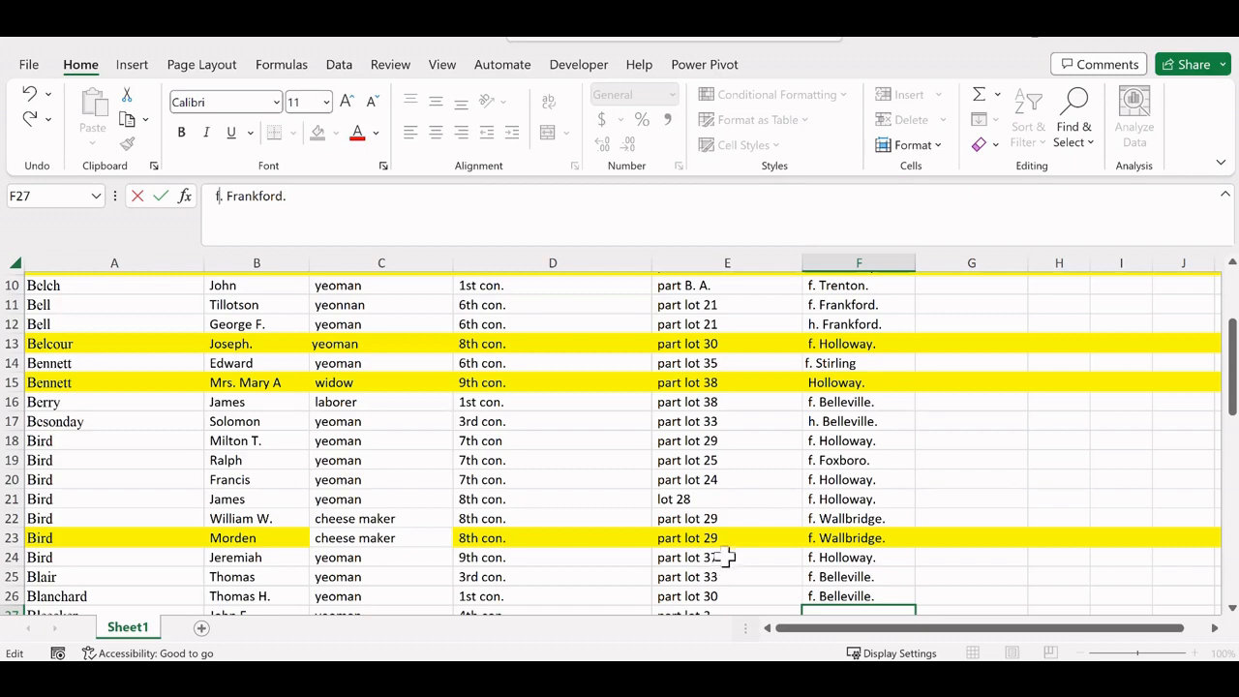
pyautogui.scroll(-5, 725, 554)
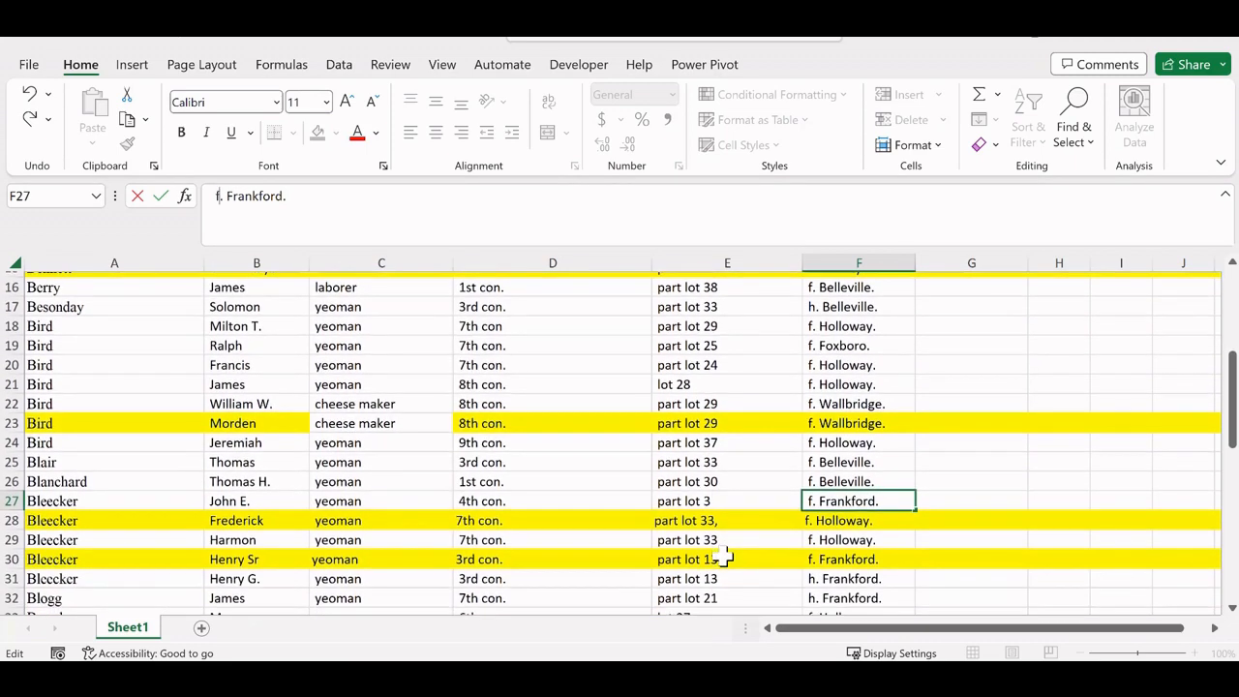
pyautogui.scroll(-1, 725, 553)
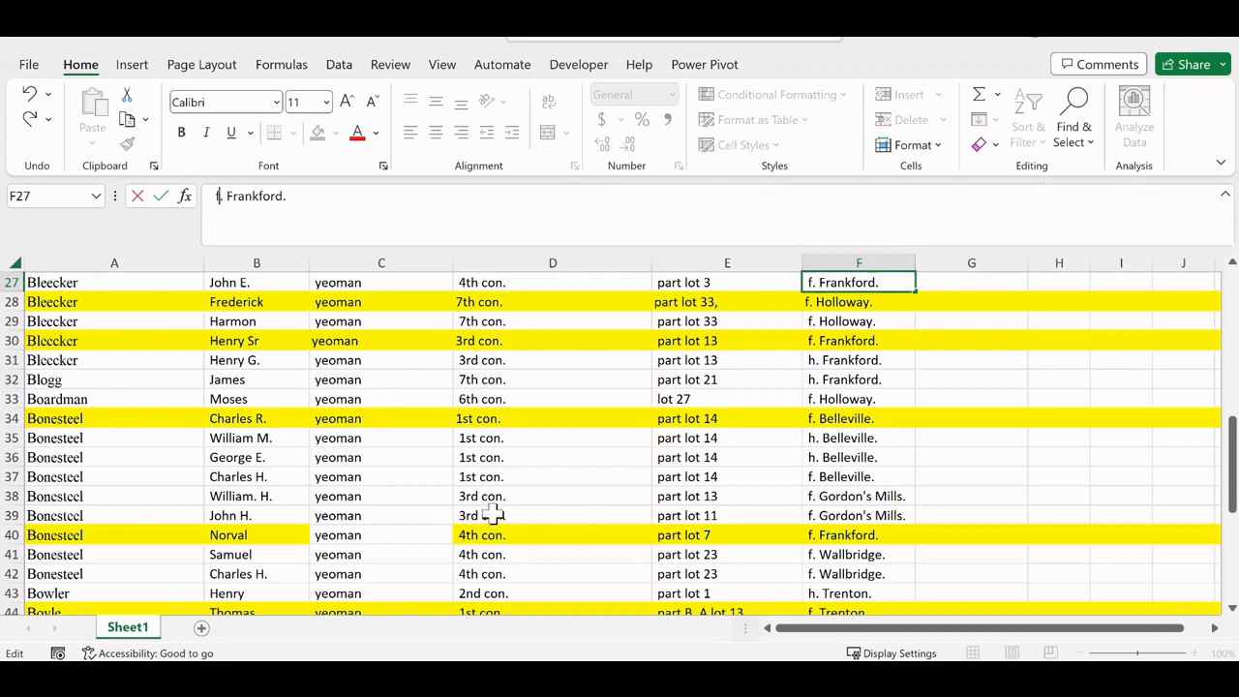
pyautogui.scroll(-3, 493, 515)
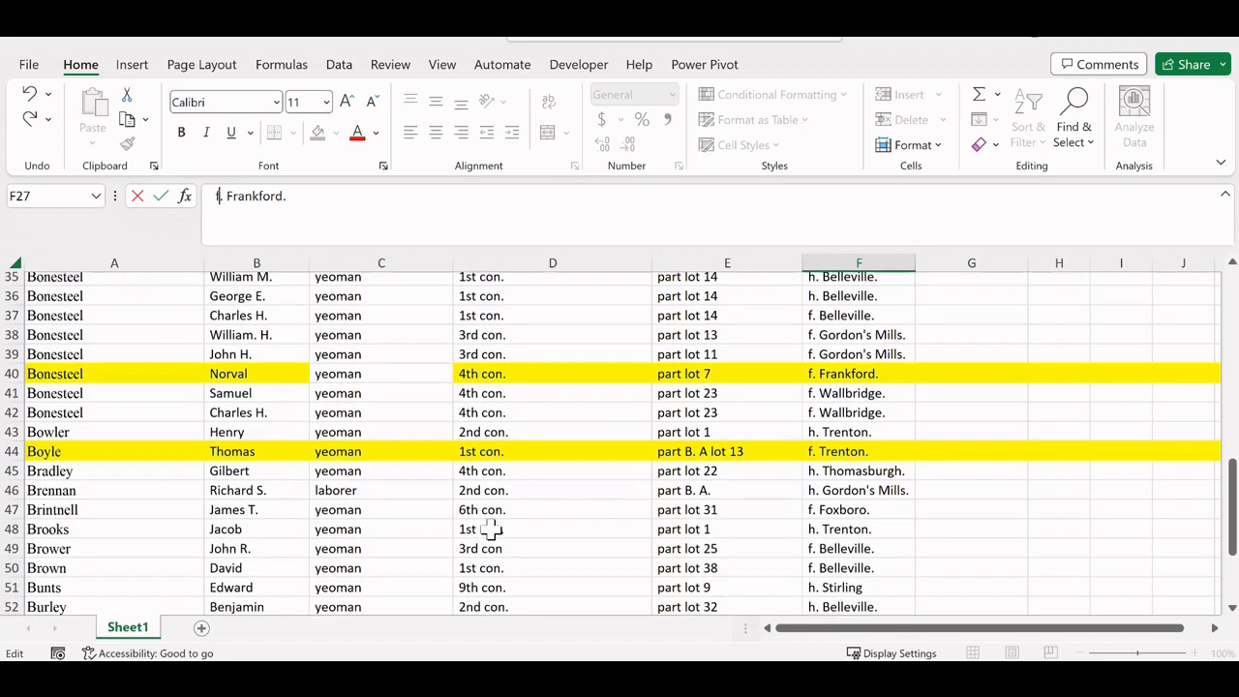
pyautogui.scroll(-3, 491, 533)
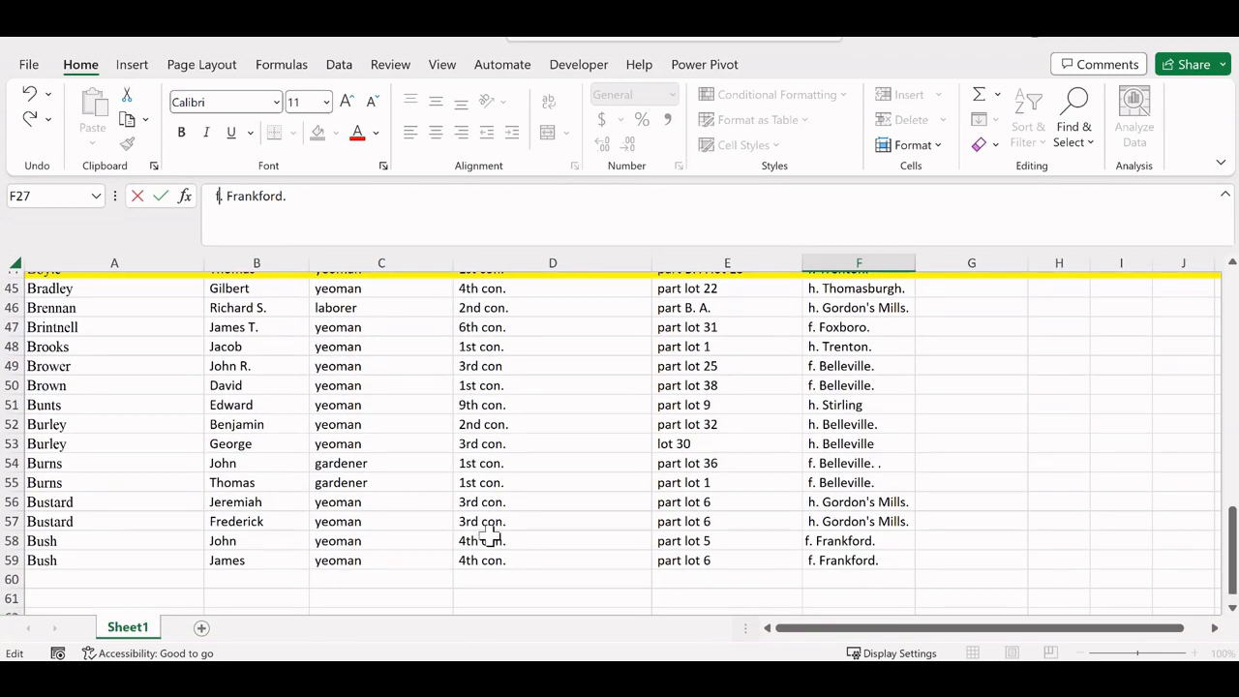
# Step: Insert a blank row above the page-number row at the start of the sheet
pyautogui.scroll(15, 490, 536)
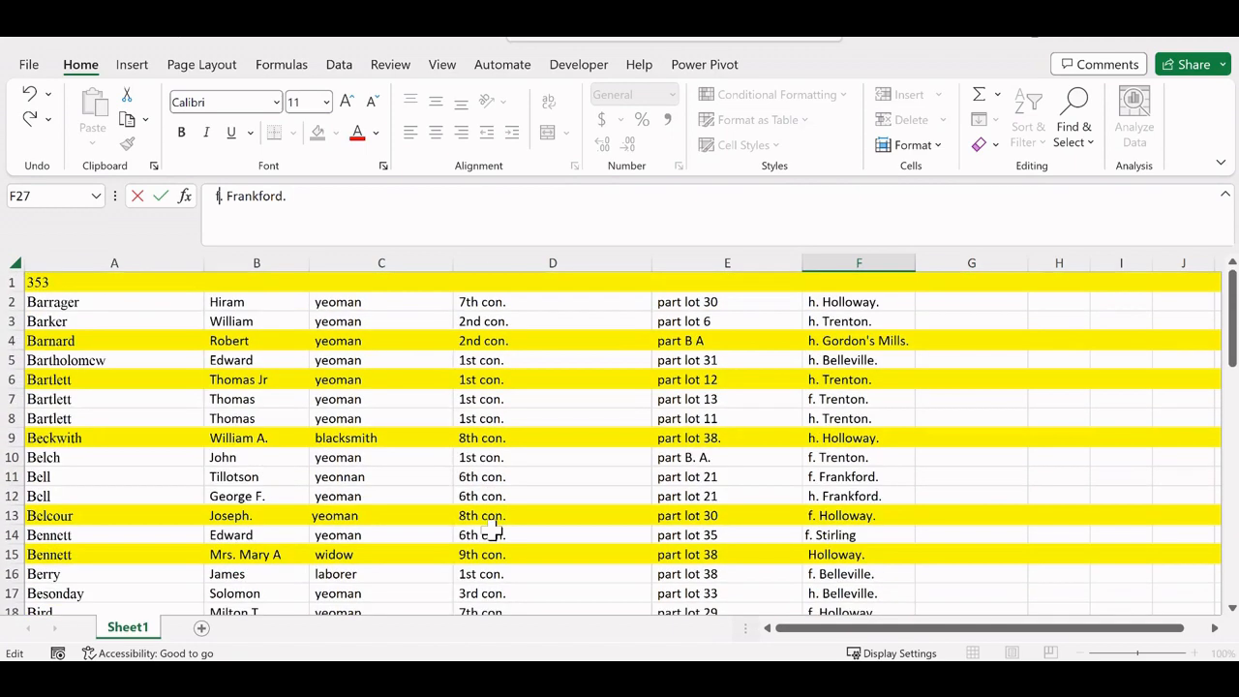
pyautogui.click(11, 282)
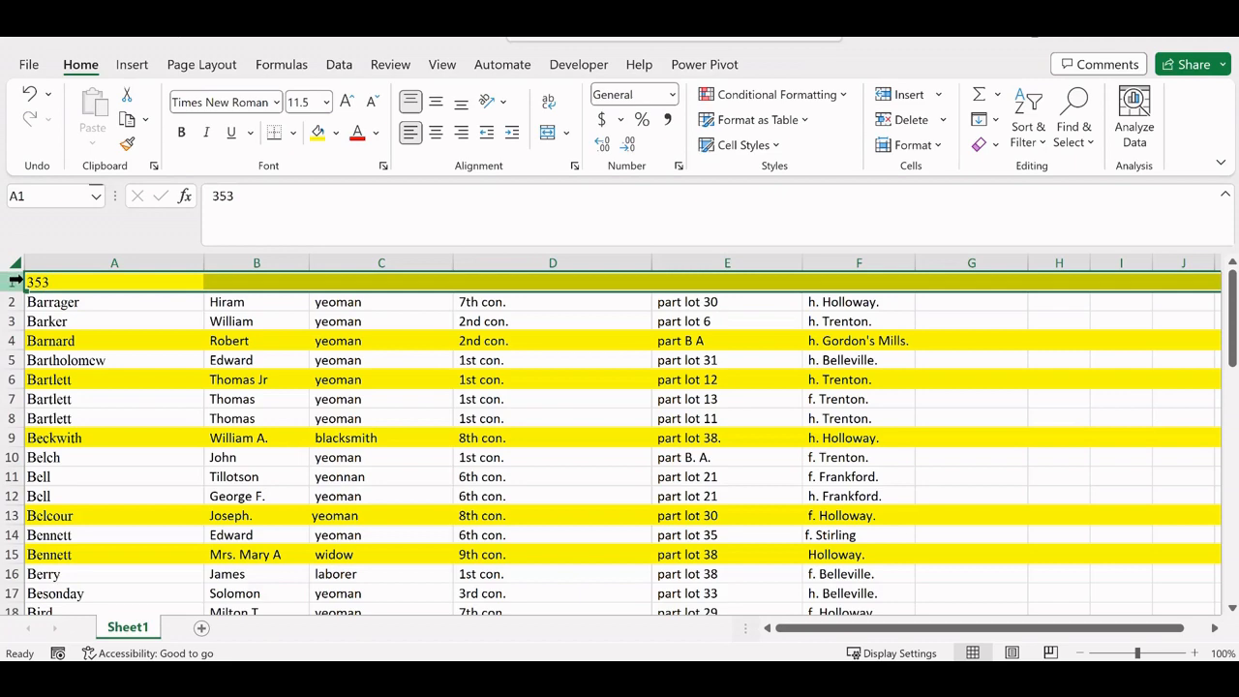
pyautogui.rightClick(52, 281)
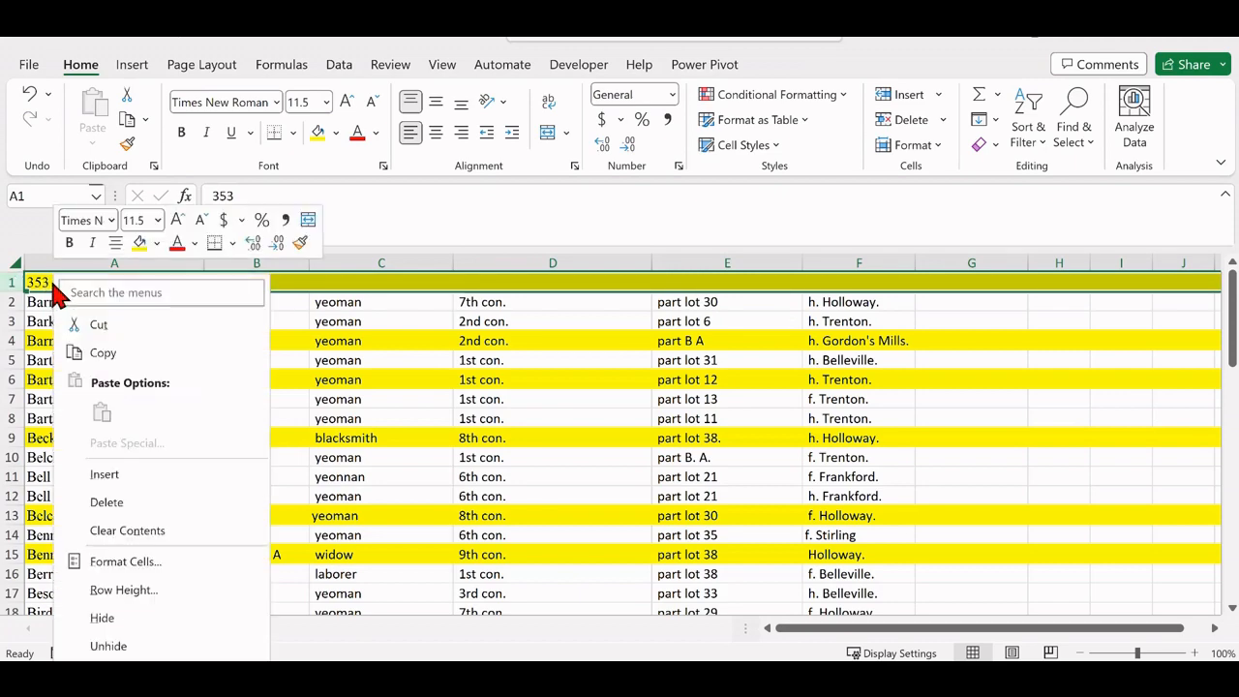
pyautogui.click(87, 474)
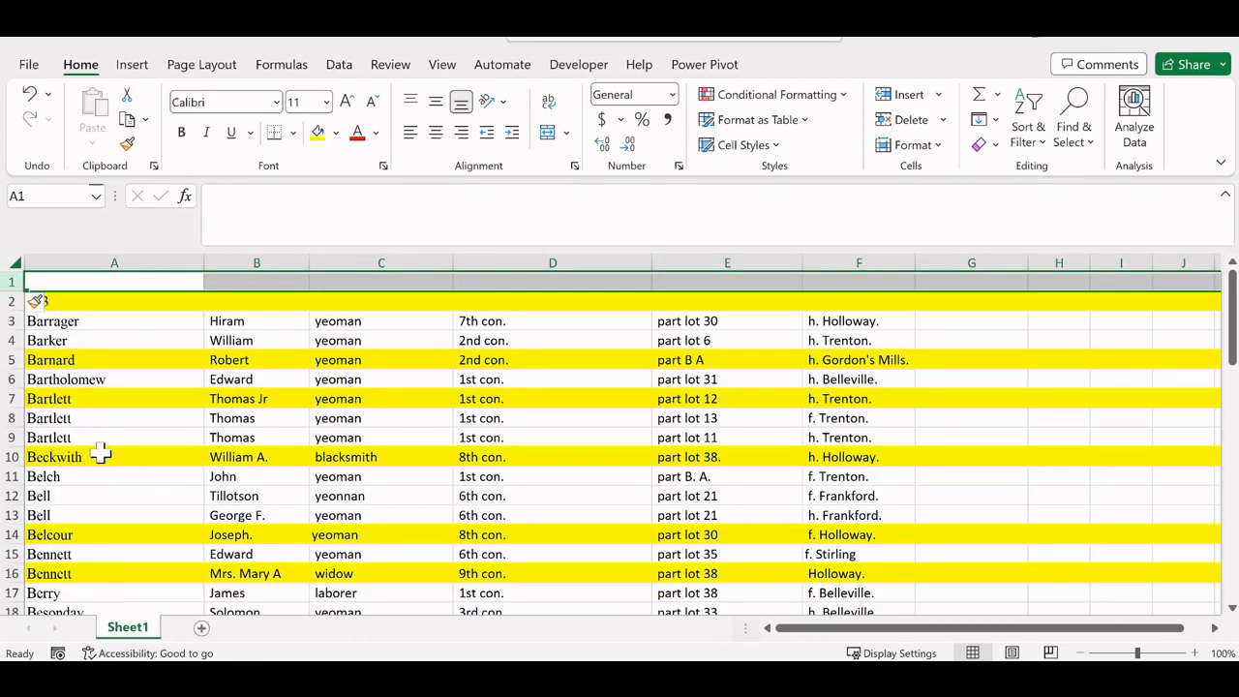
# Step: Enter the column headings SURNAME, GIVEN NAME and OCCUPATION in cells A1 to C1
pyautogui.click(75, 281)
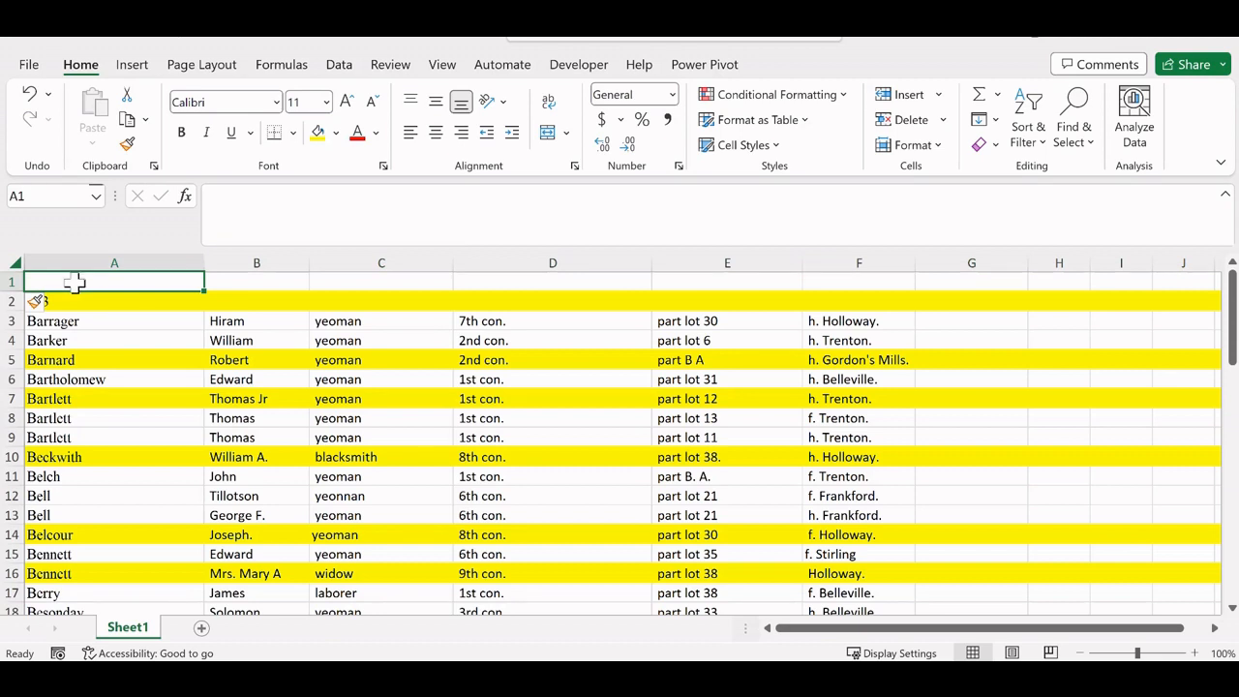
pyautogui.write('SURNAME')
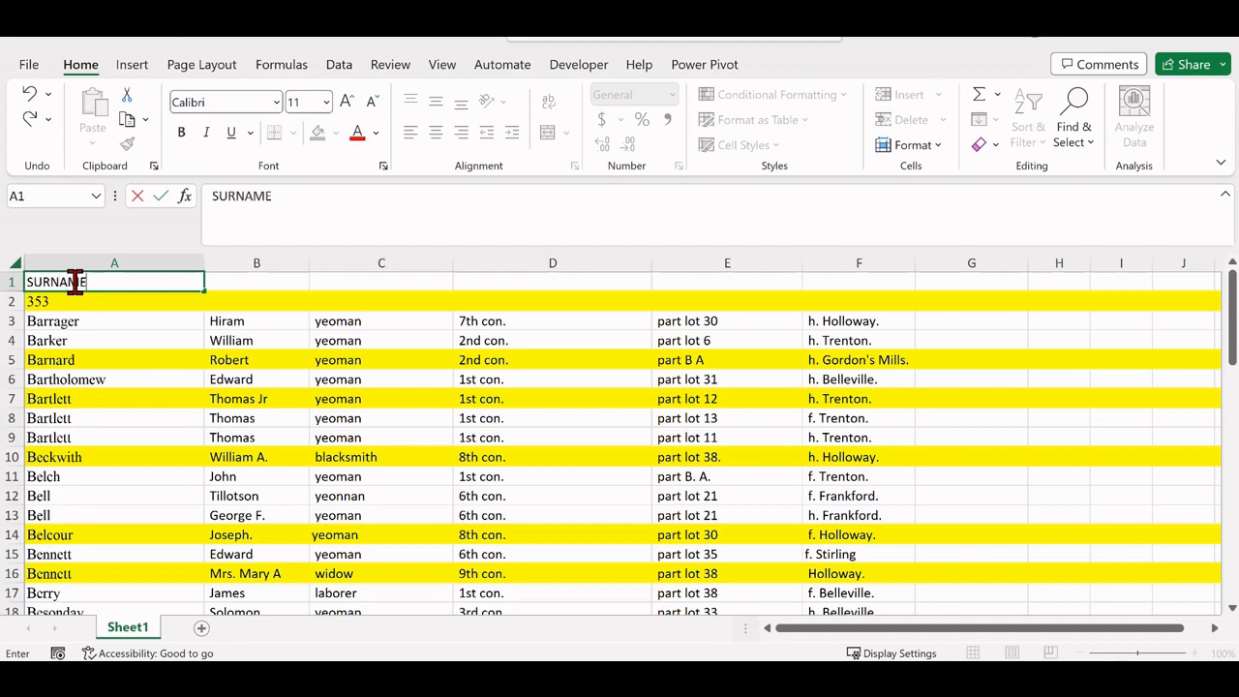
pyautogui.click(267, 286)
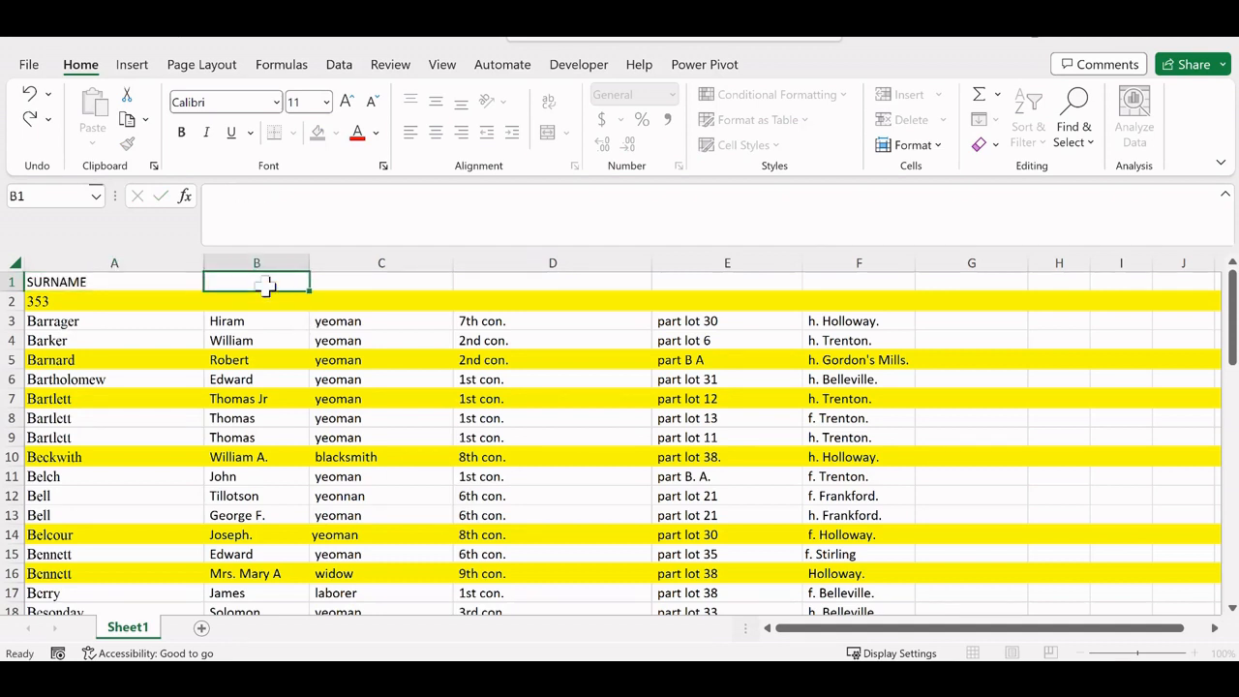
pyautogui.write('G')
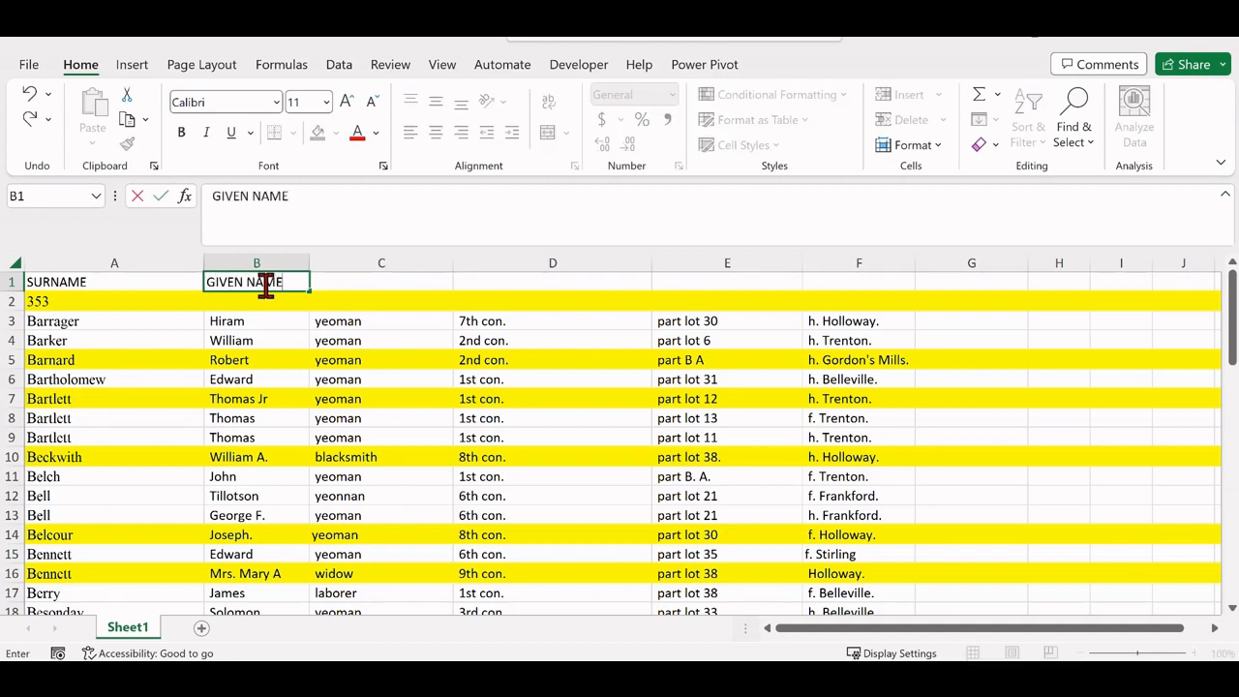
pyautogui.write('IVEN NAME')
pyautogui.click(330, 280)
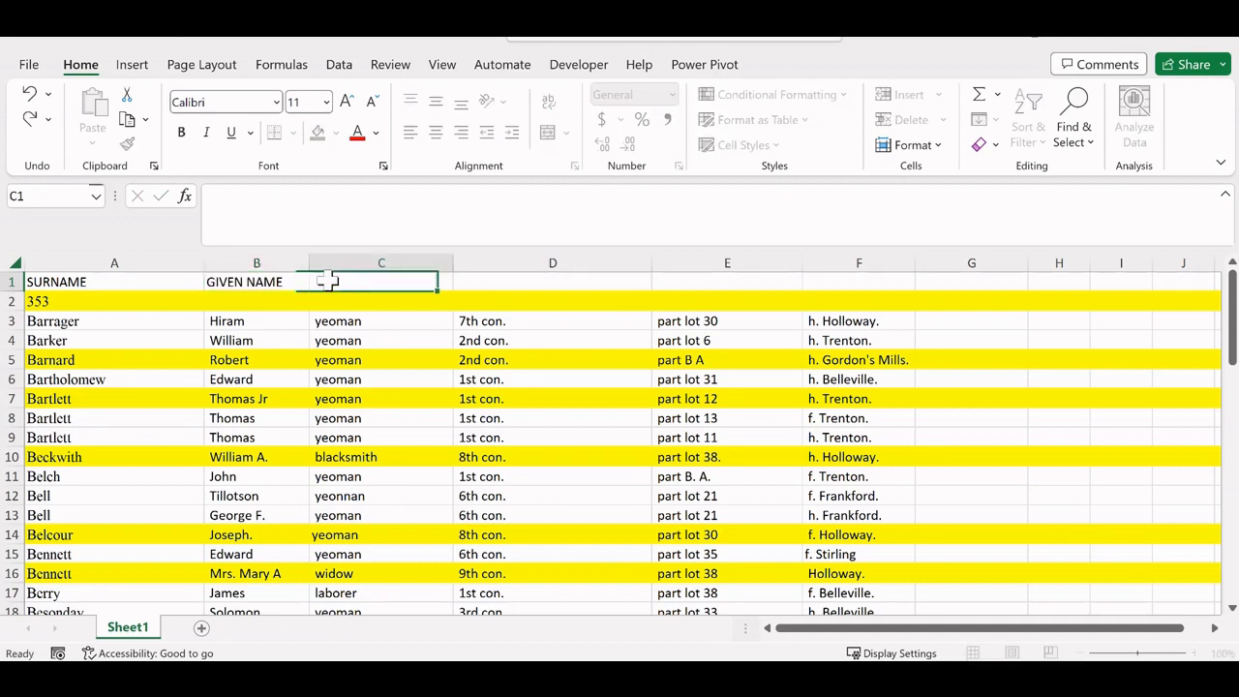
pyautogui.write('OCCUPATION')
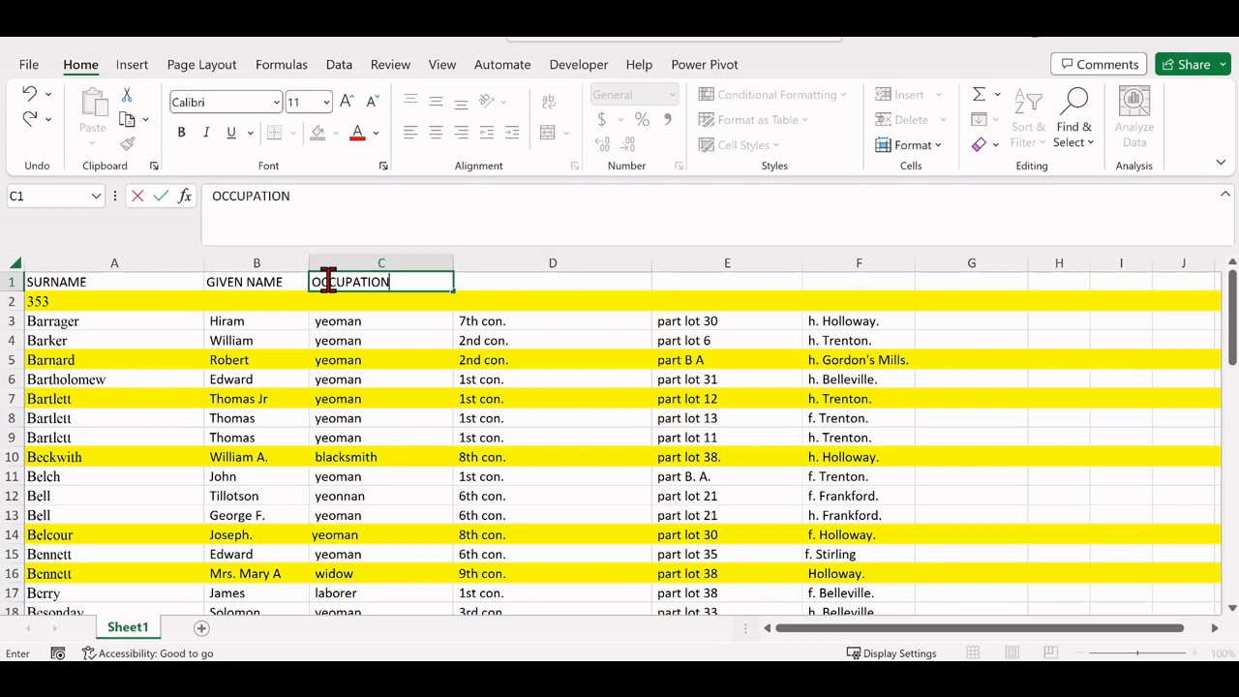
# Step: Enter the column headings CONCESSION, LOT and POST OFFICE in cells D1 to F1
pyautogui.click(489, 281)
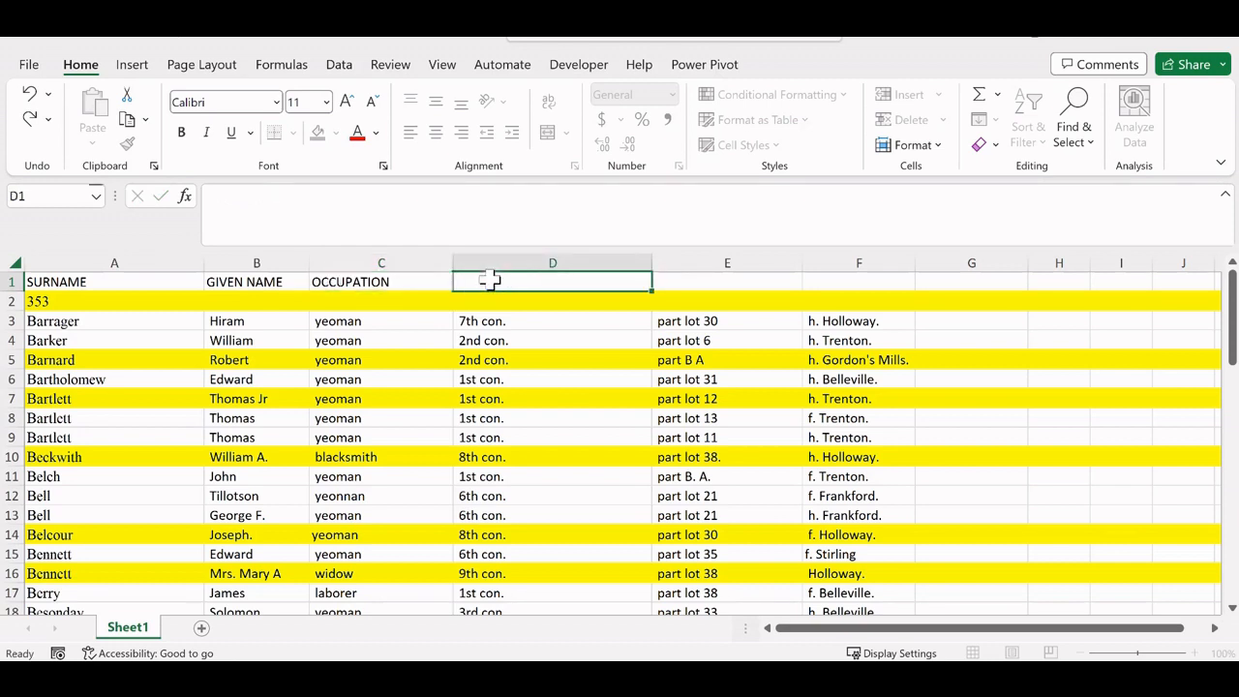
pyautogui.write('CONCESSION')
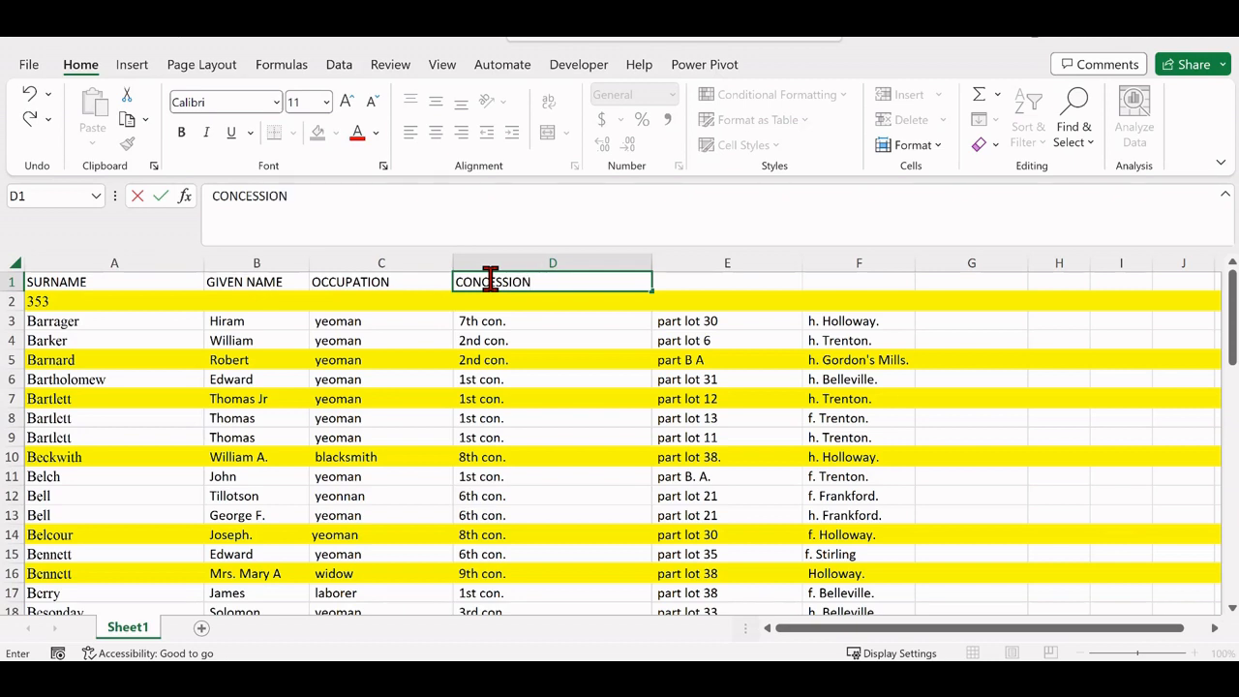
pyautogui.click(670, 278)
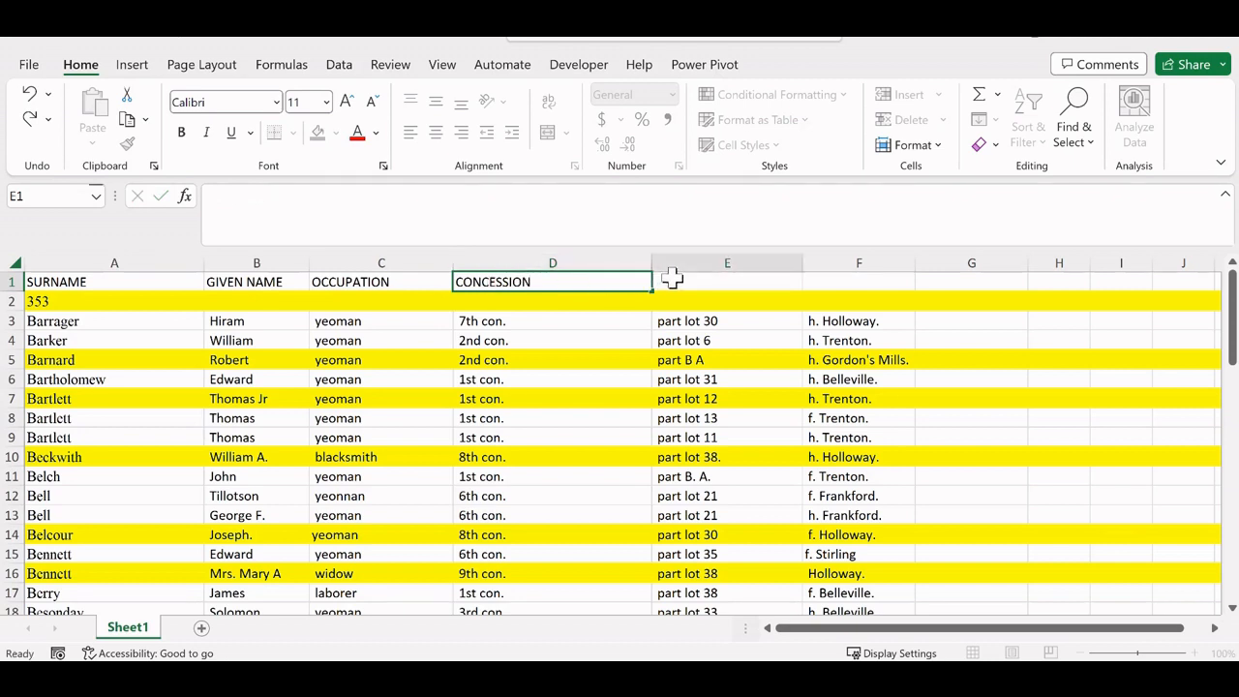
pyautogui.write('LOT')
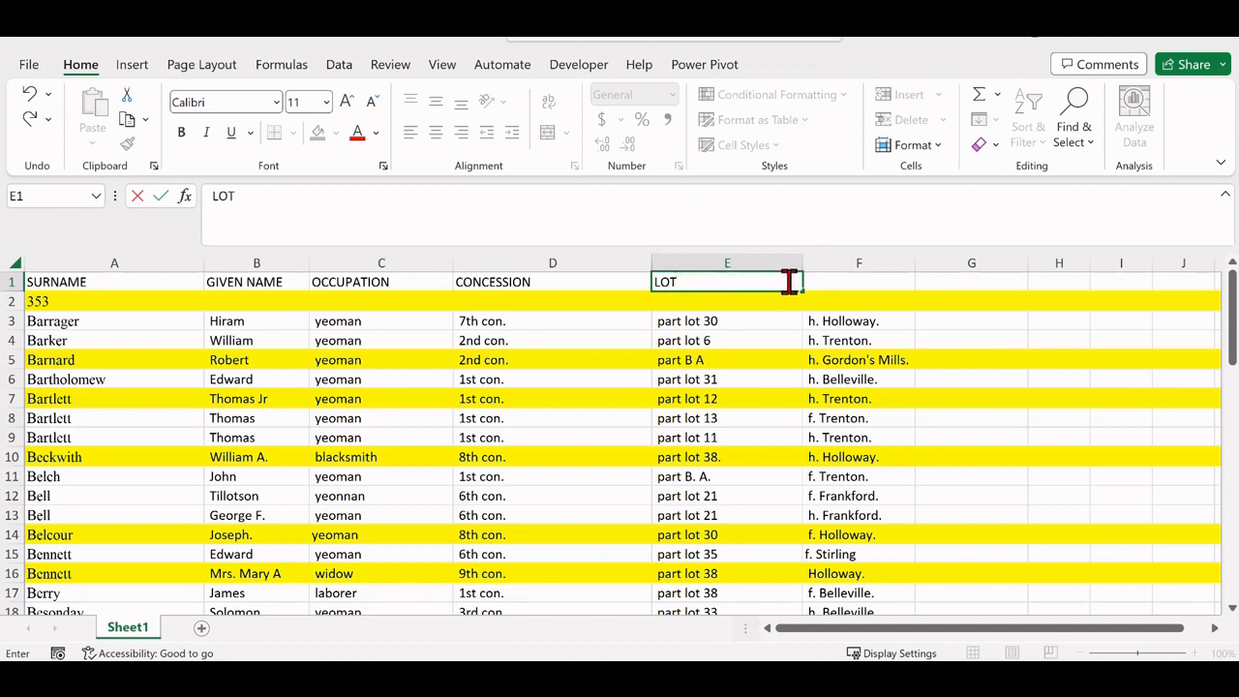
pyautogui.click(834, 280)
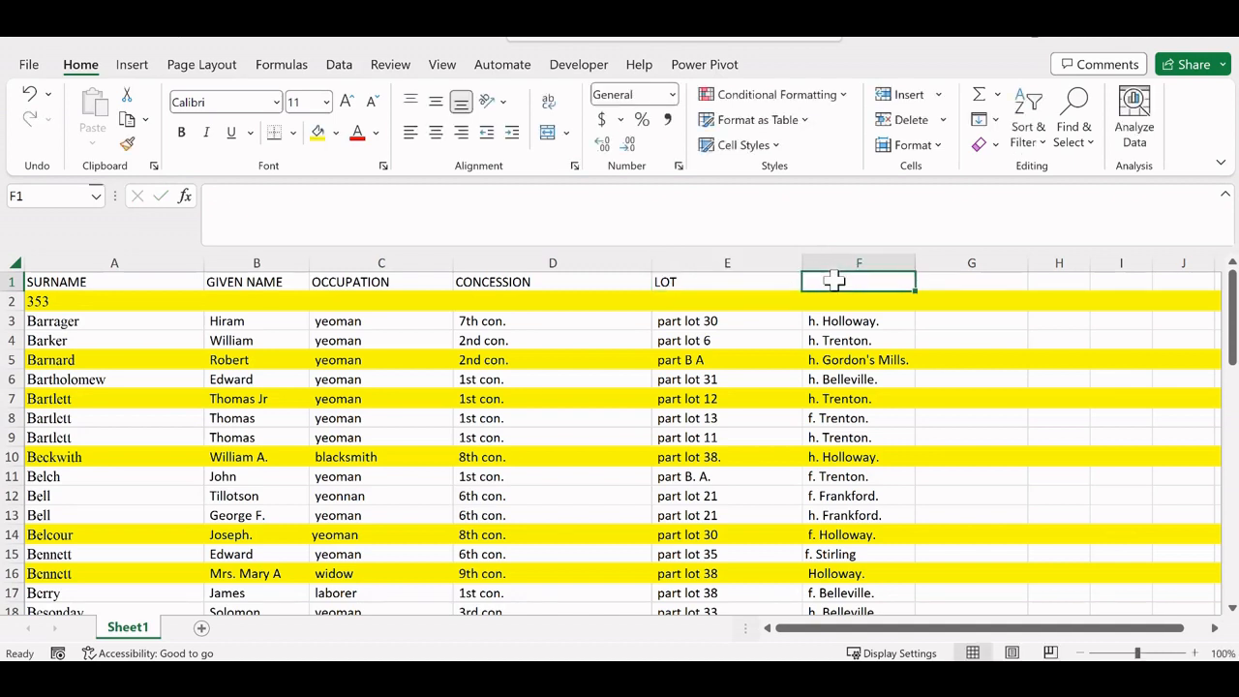
pyautogui.write('POST OFFICE')
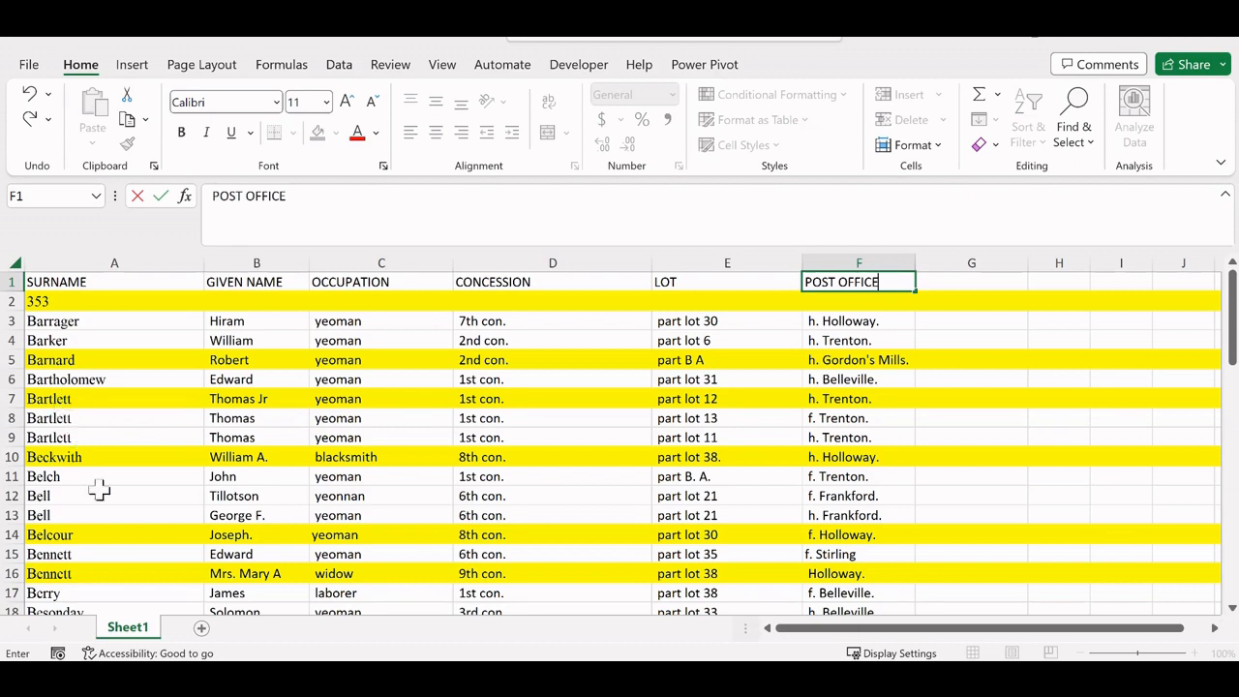
# Step: Correct the misread occupation in C12 to "yeoman"
pyautogui.click(371, 498)
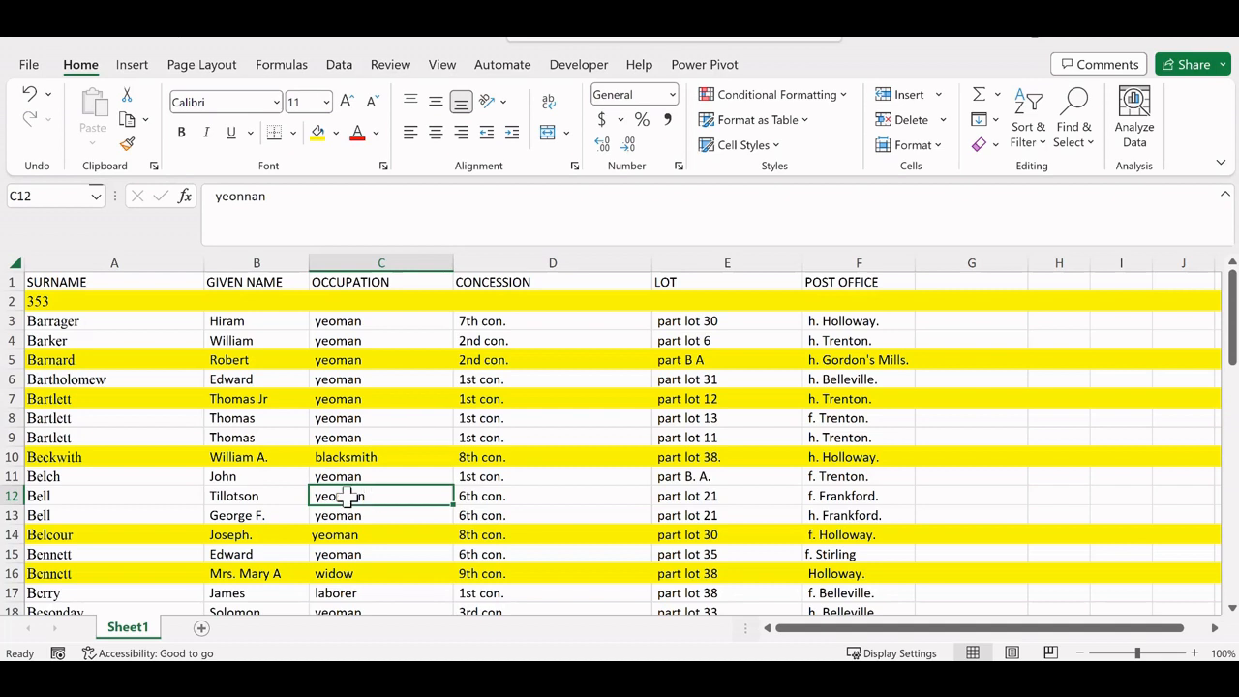
pyautogui.click(243, 196)
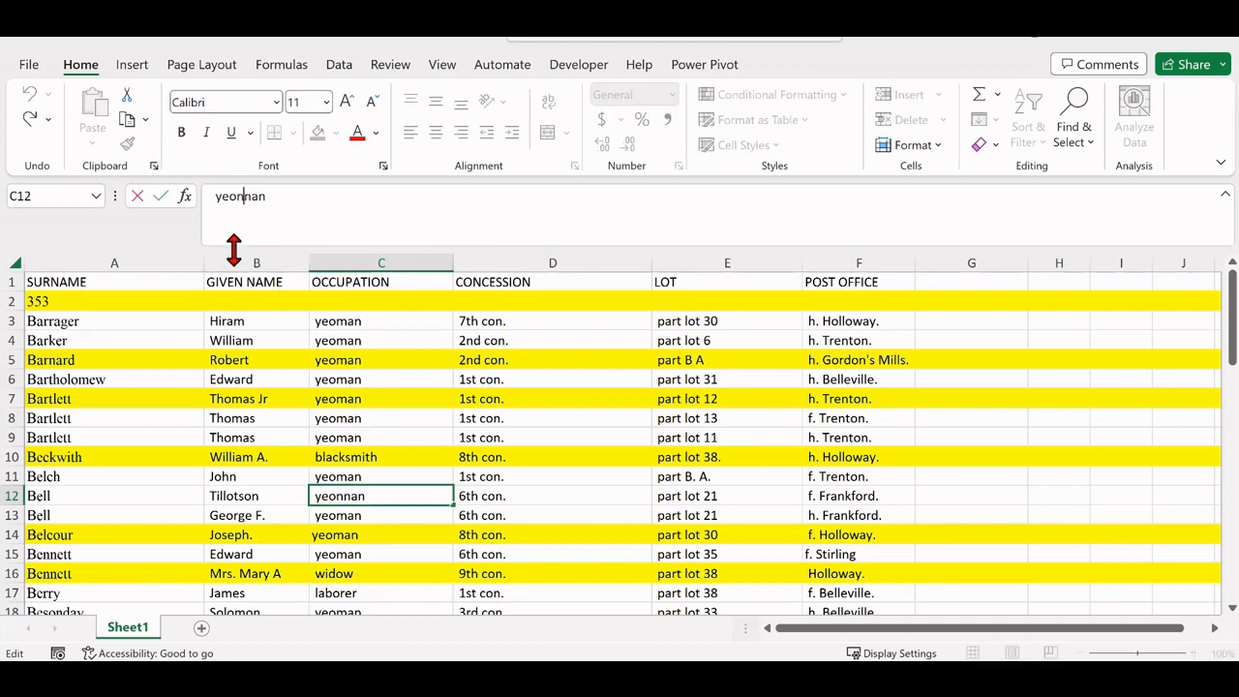
pyautogui.press('Delete')
pyautogui.write('M')
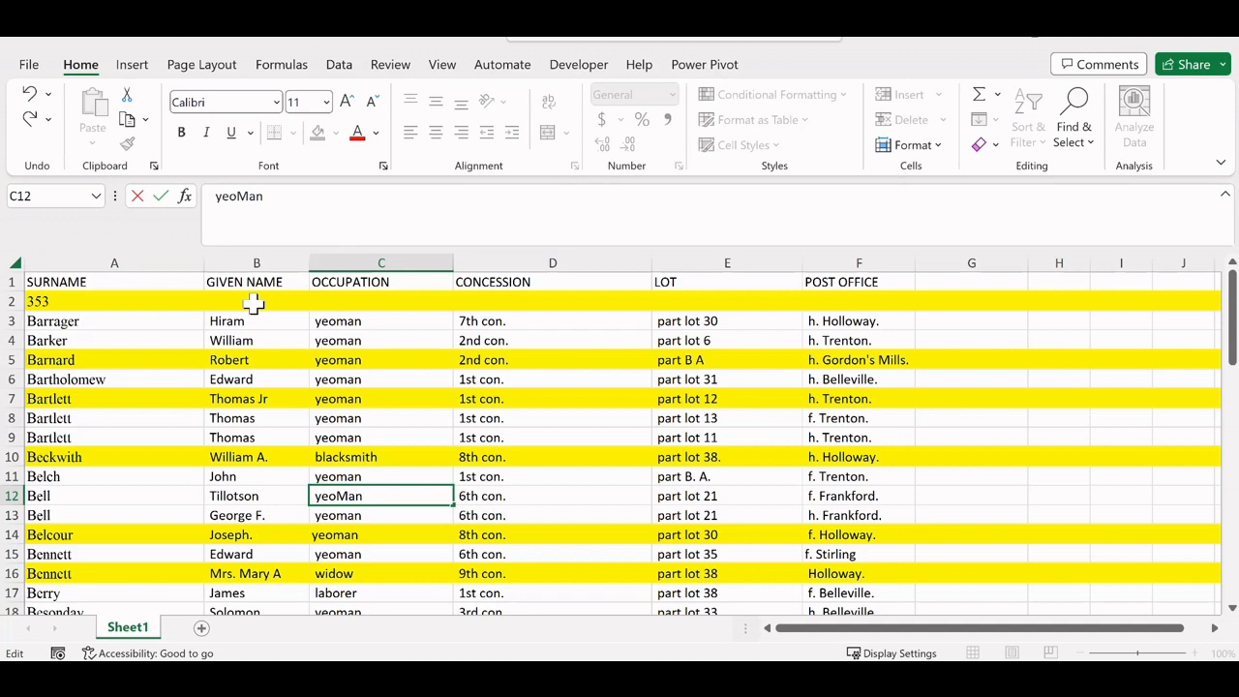
pyautogui.press('BackSpace')
pyautogui.write('m')
pyautogui.press('Return')
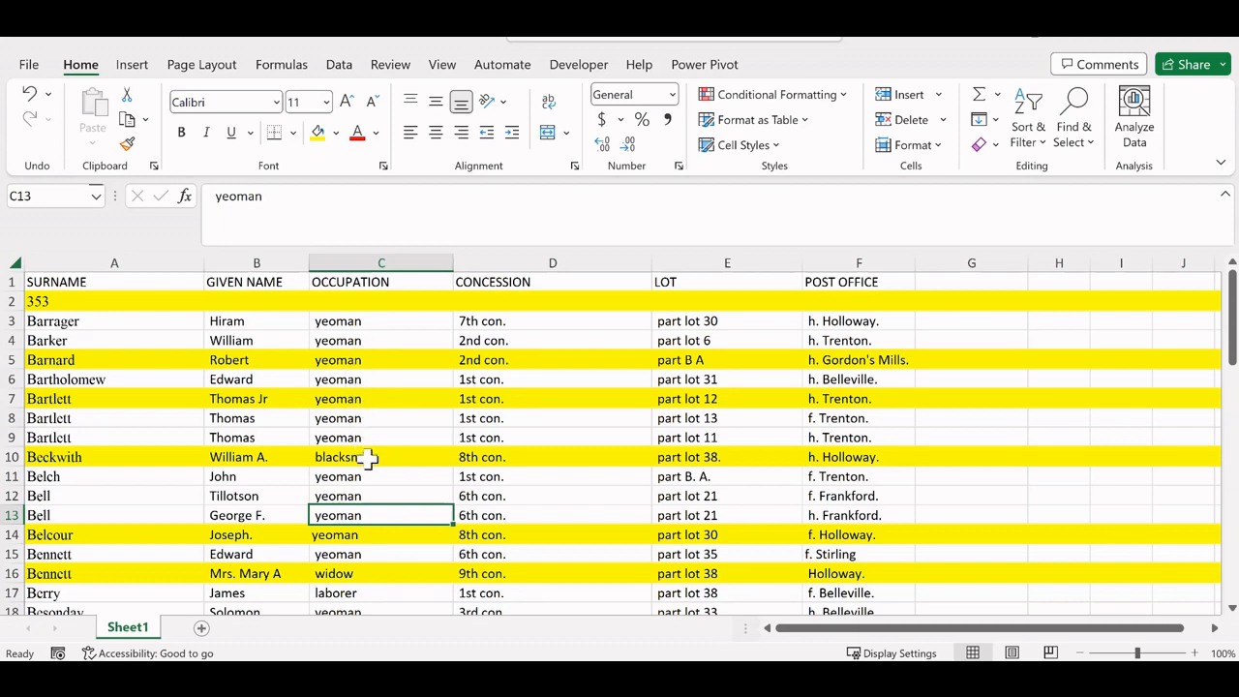
# Step: Review the occupation column and the other entries down to row 60 for remaining misread text
pyautogui.scroll(-2, 373, 479)
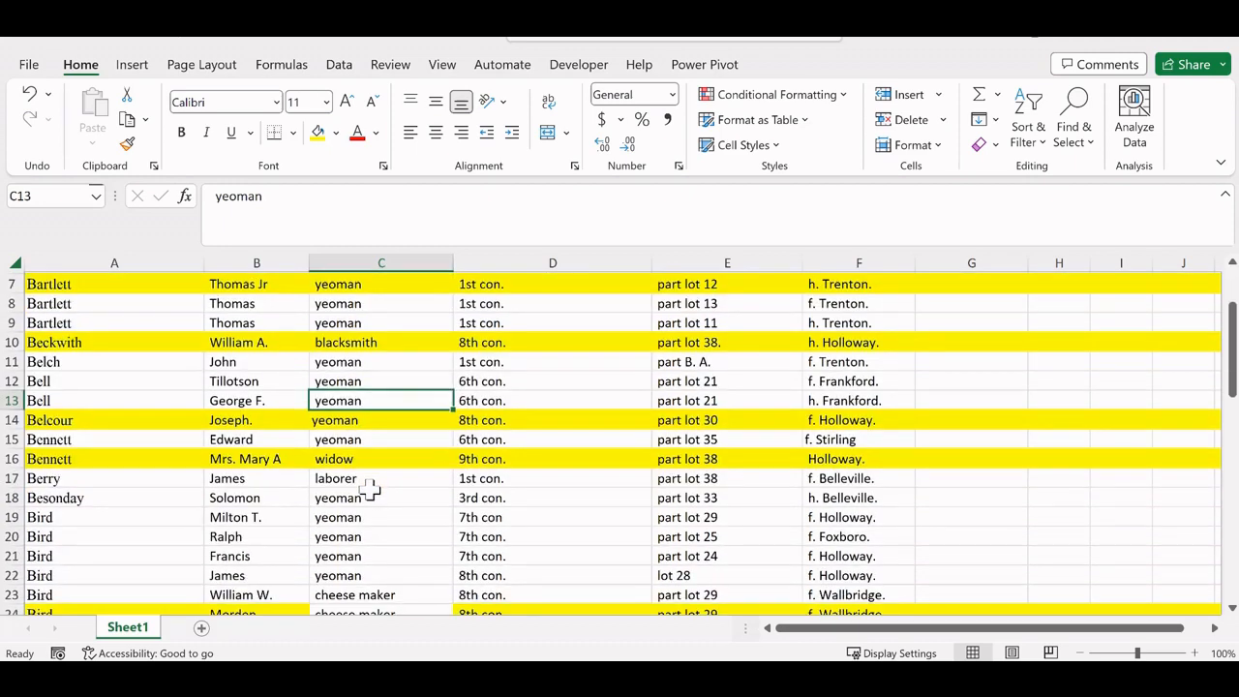
pyautogui.scroll(-1, 355, 557)
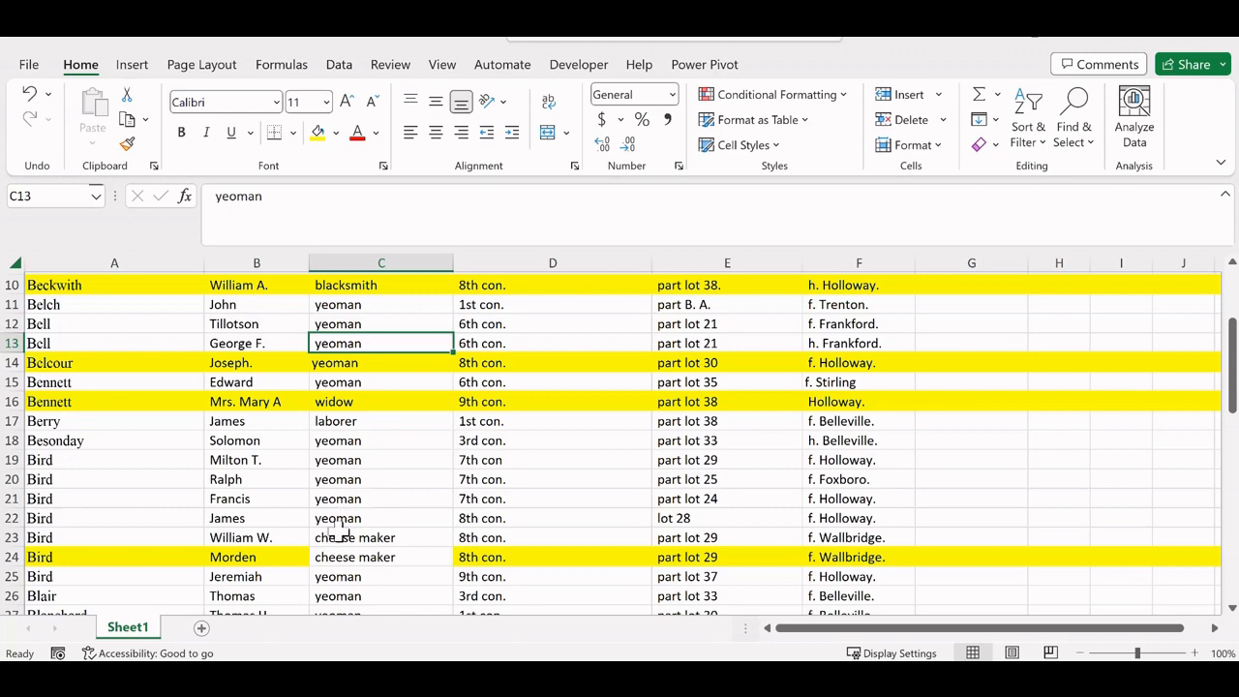
pyautogui.scroll(-2, 344, 551)
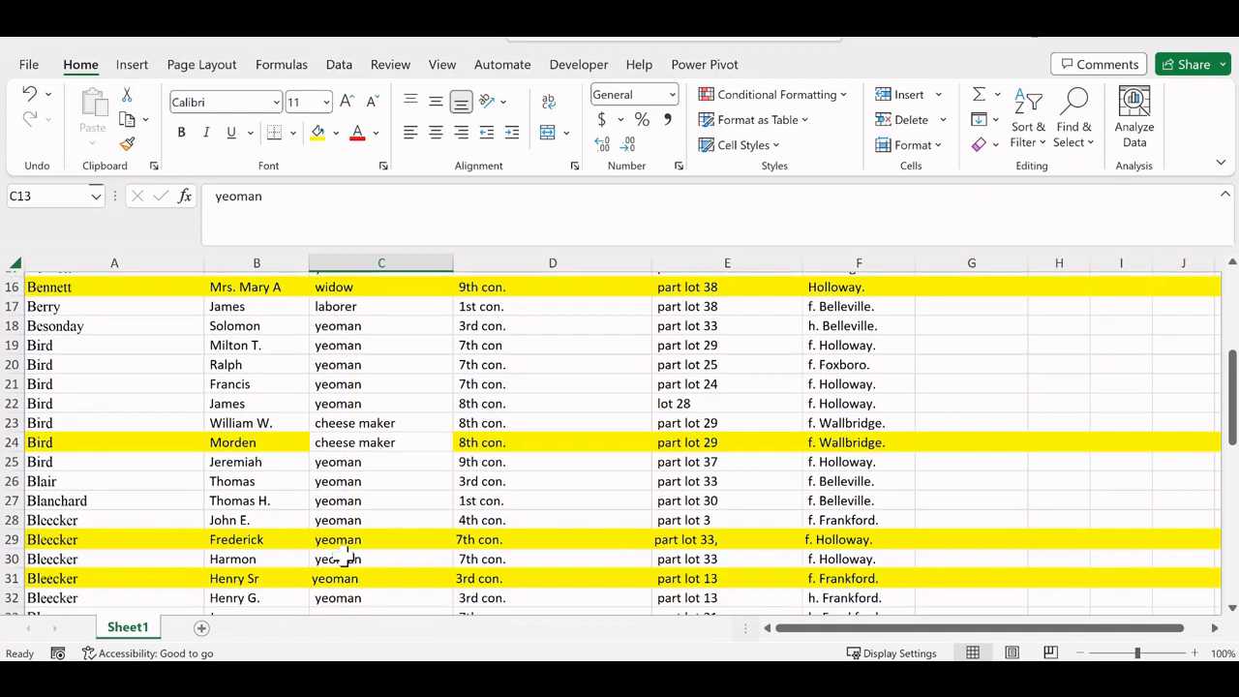
pyautogui.scroll(-4, 347, 556)
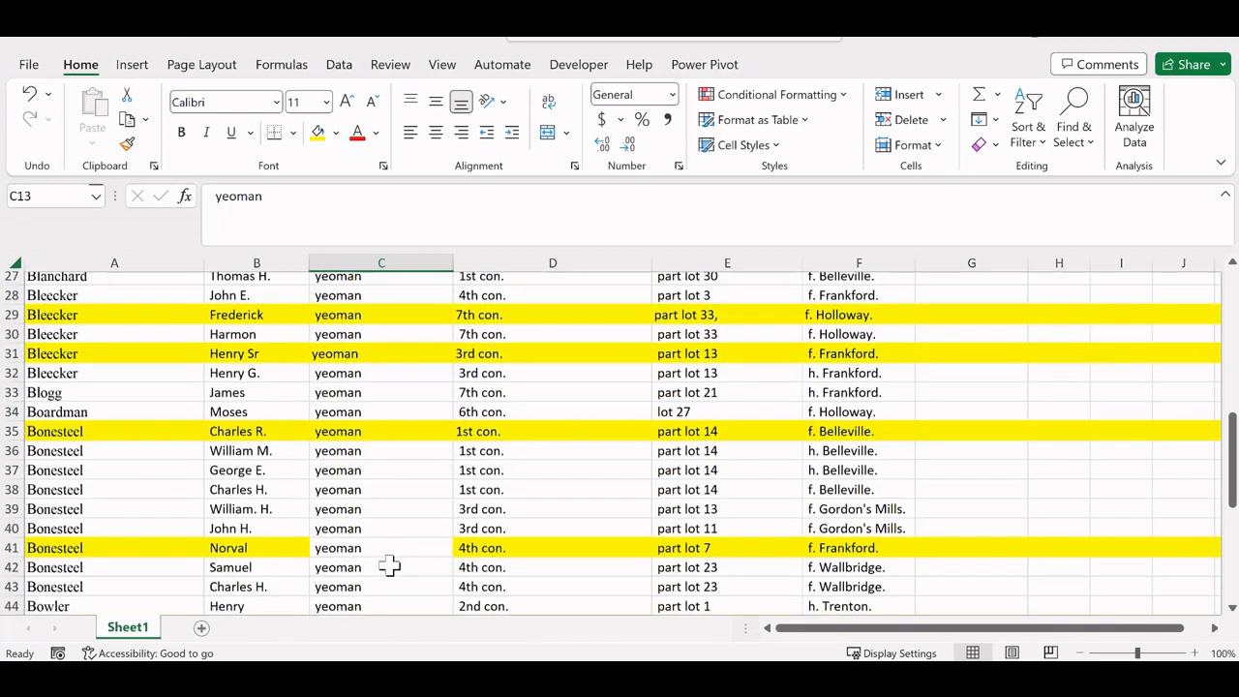
pyautogui.scroll(-2, 389, 567)
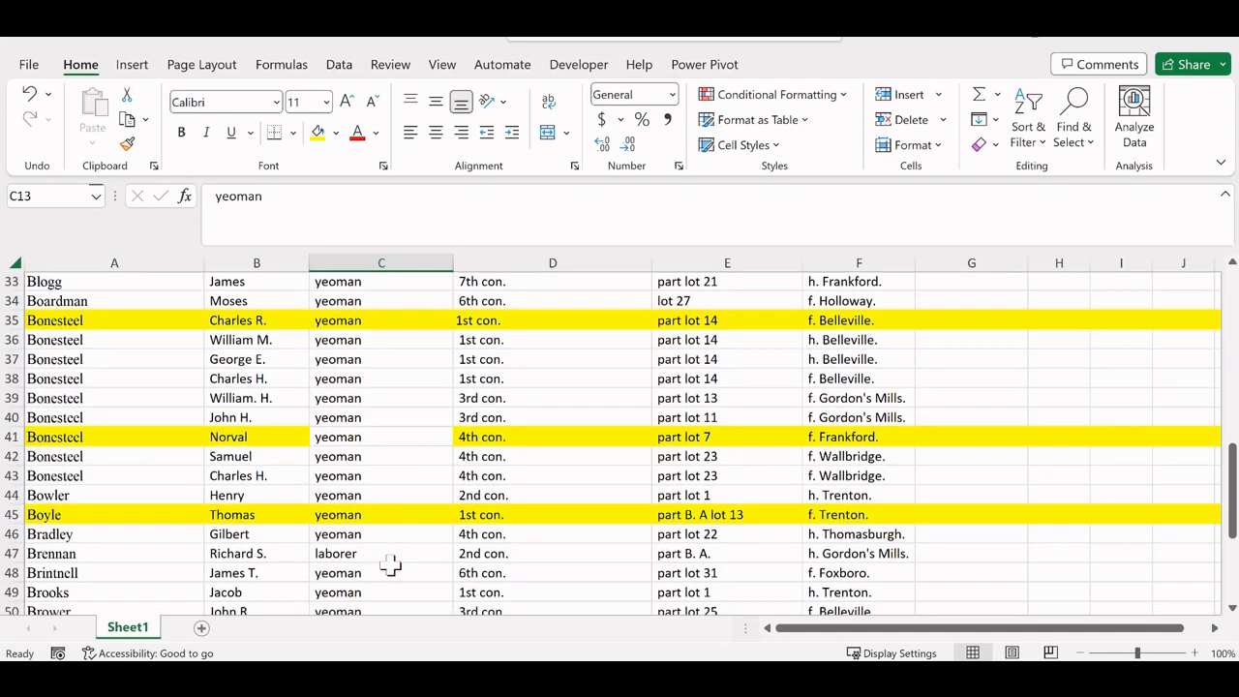
pyautogui.scroll(-2, 389, 567)
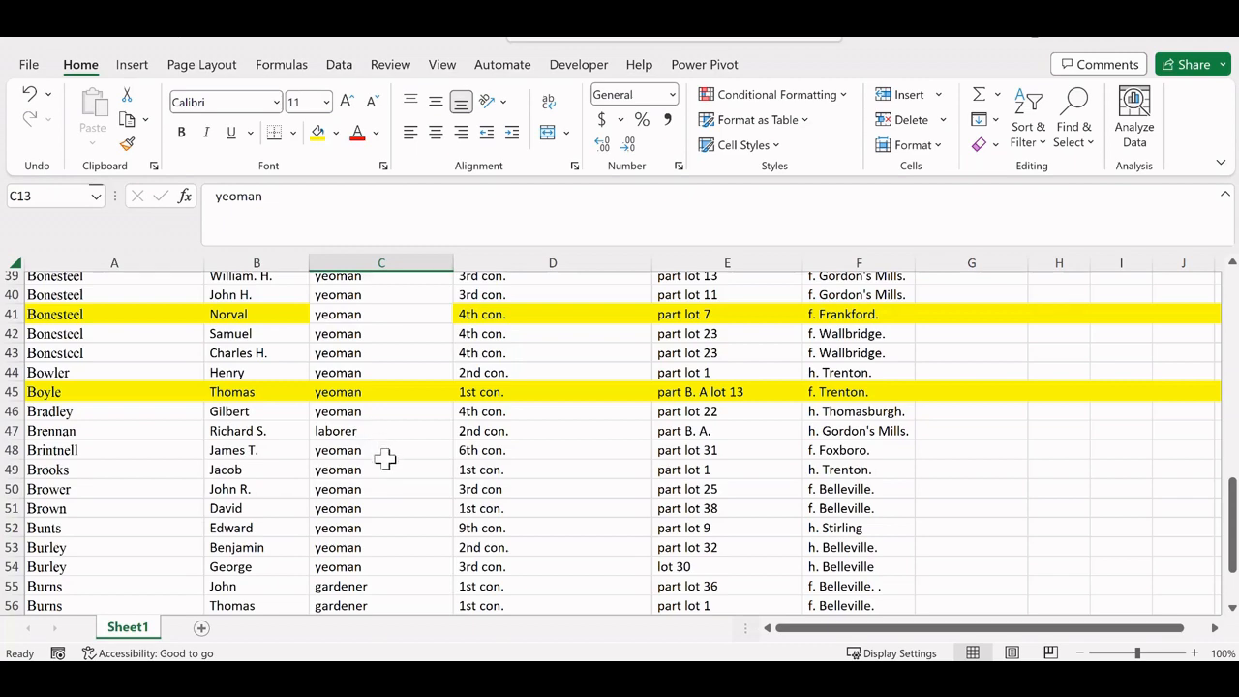
pyautogui.scroll(-2, 385, 475)
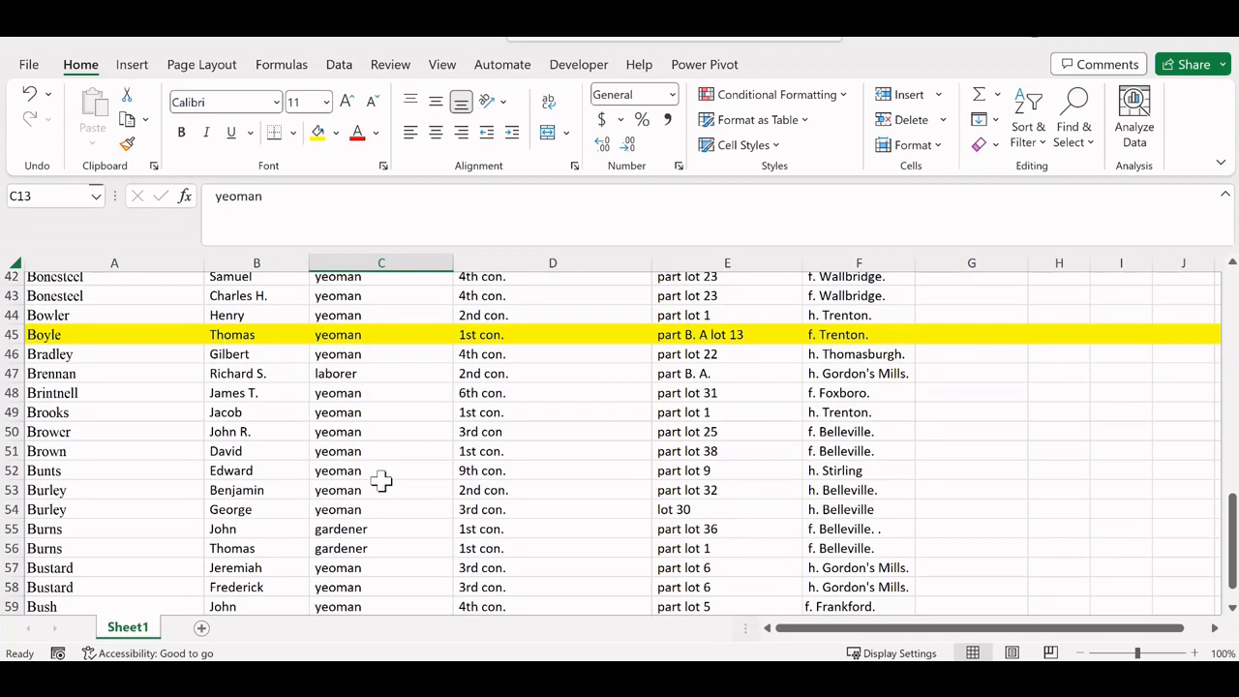
pyautogui.scroll(-1, 384, 492)
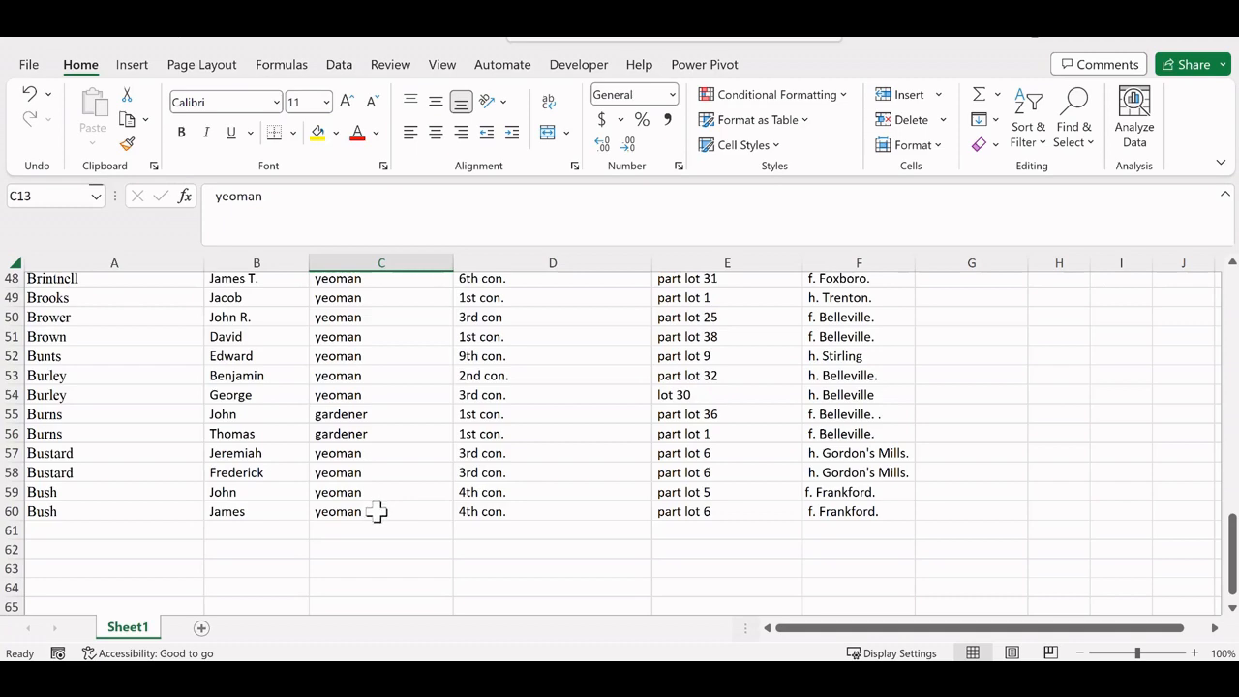
pyautogui.scroll(3, 939, 495)
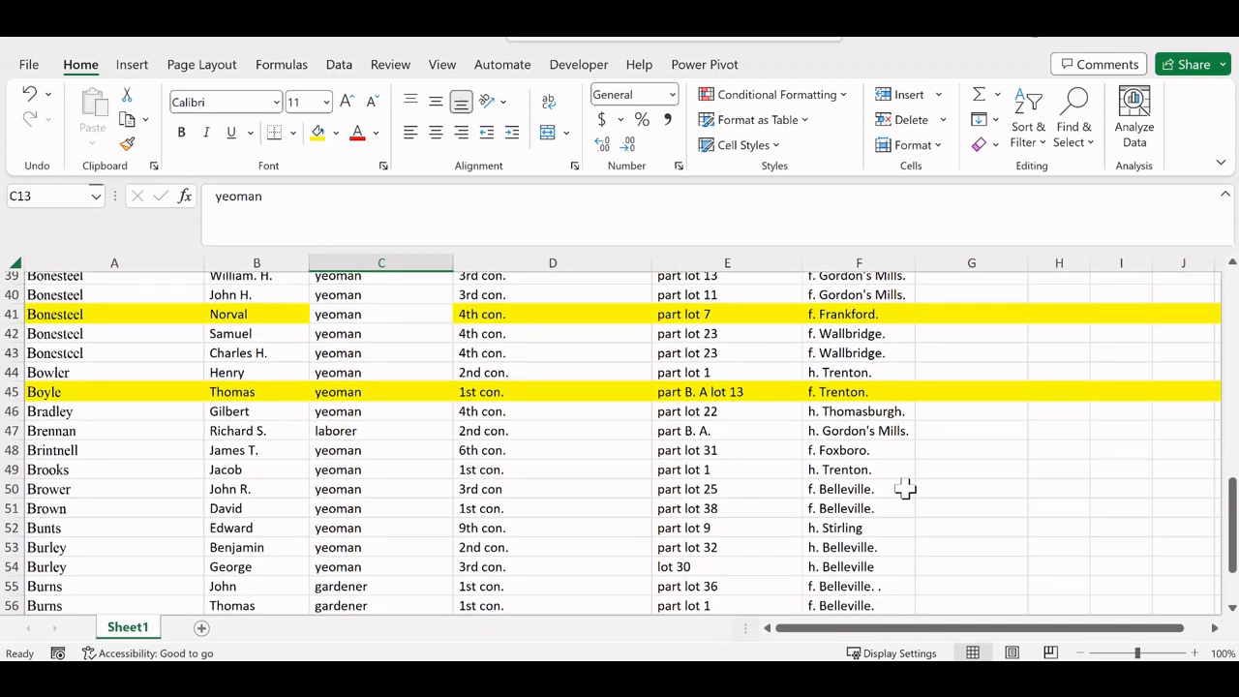
pyautogui.scroll(13, 906, 487)
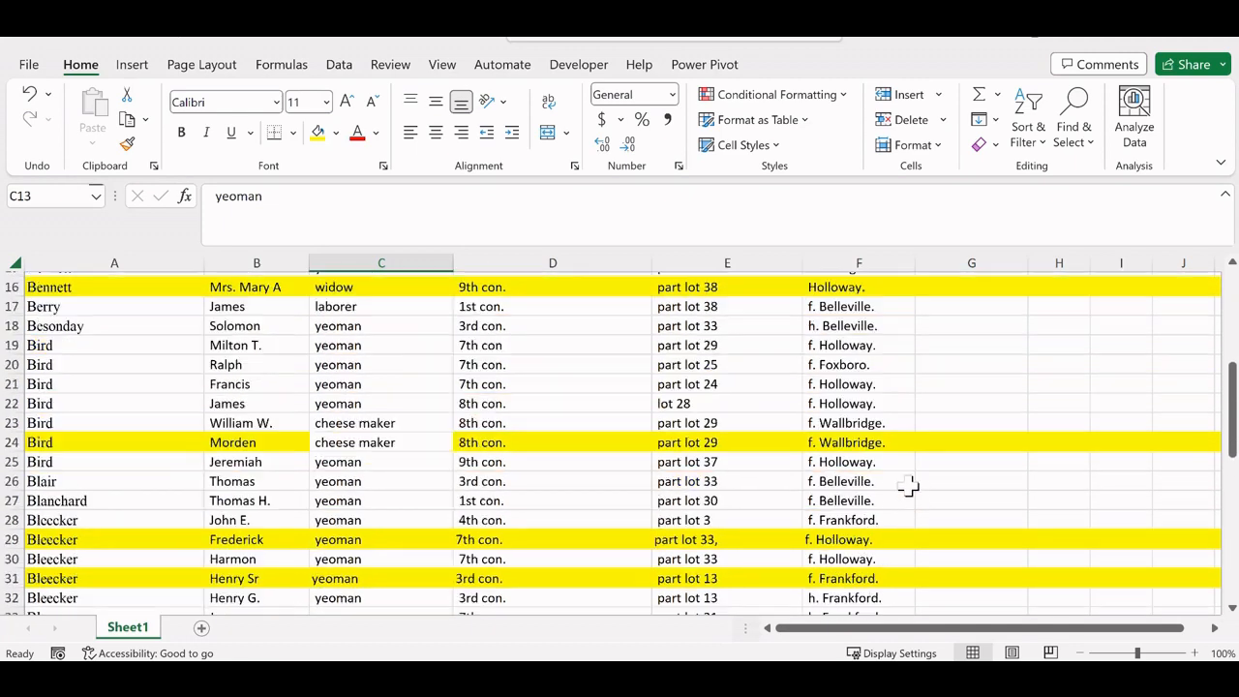